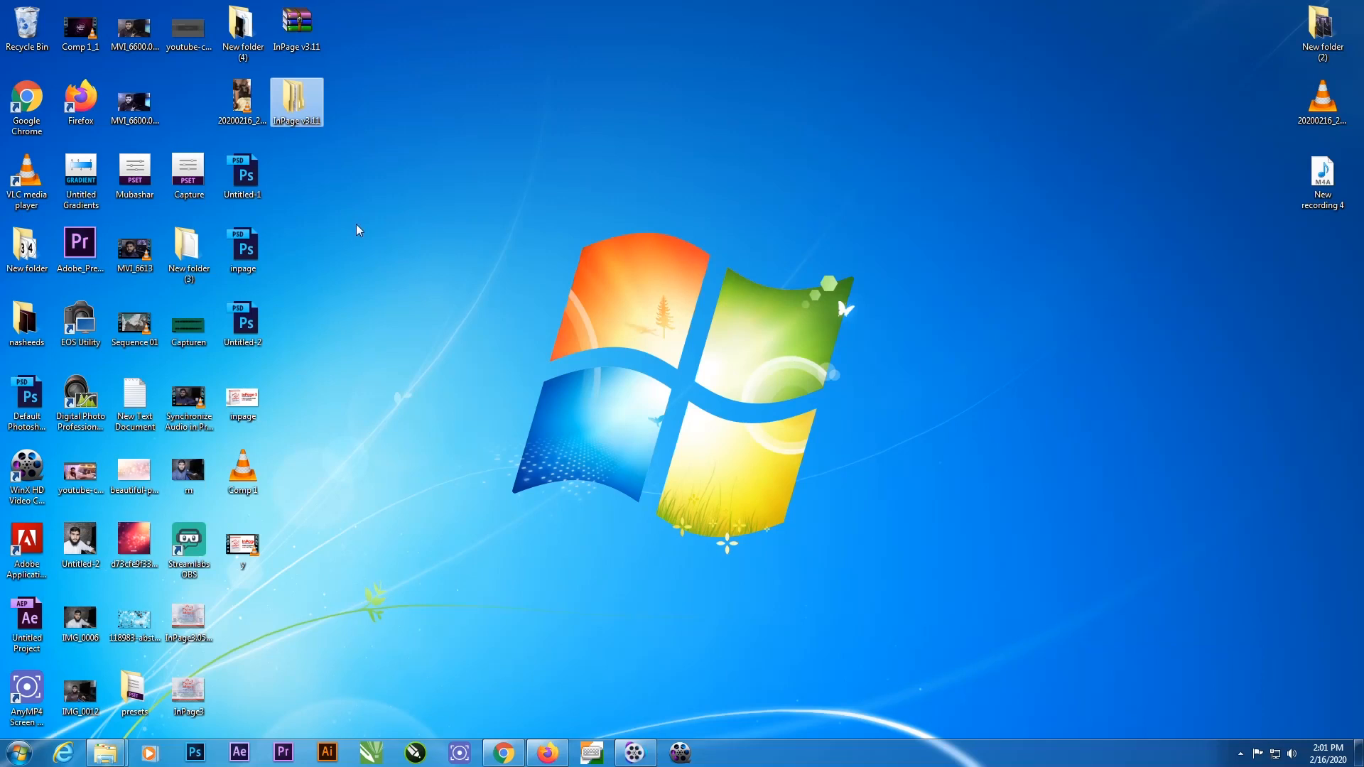
Move the InPage v3.11 archive and folder to the empty area near the middle of the desktop
drag(360, 13, 294, 105)
drag(298, 102, 678, 177)
drag(695, 76, 742, 80)
click(669, 175)
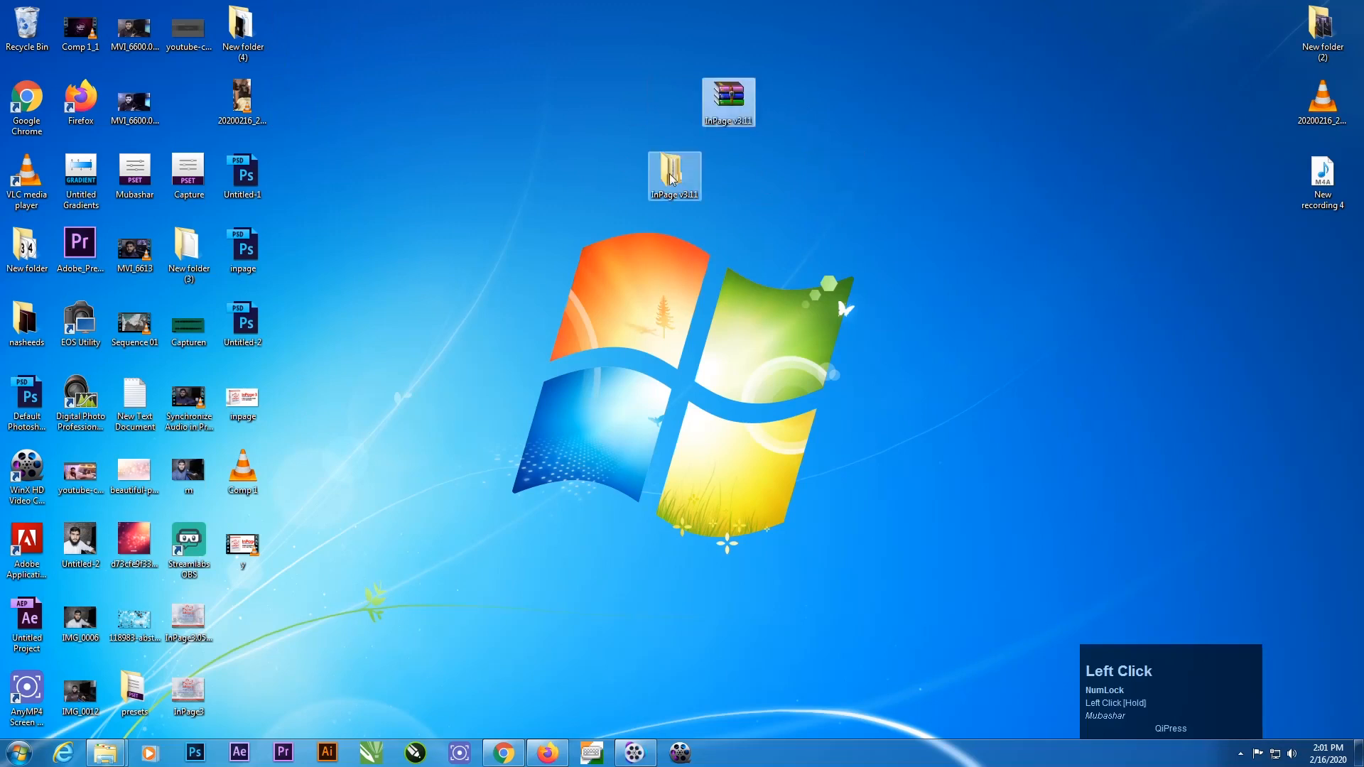
Open the InPage v3.11 folder on the desktop and go into inpage 3 and its InPage v3.11 subfolder
double_click(669, 175)
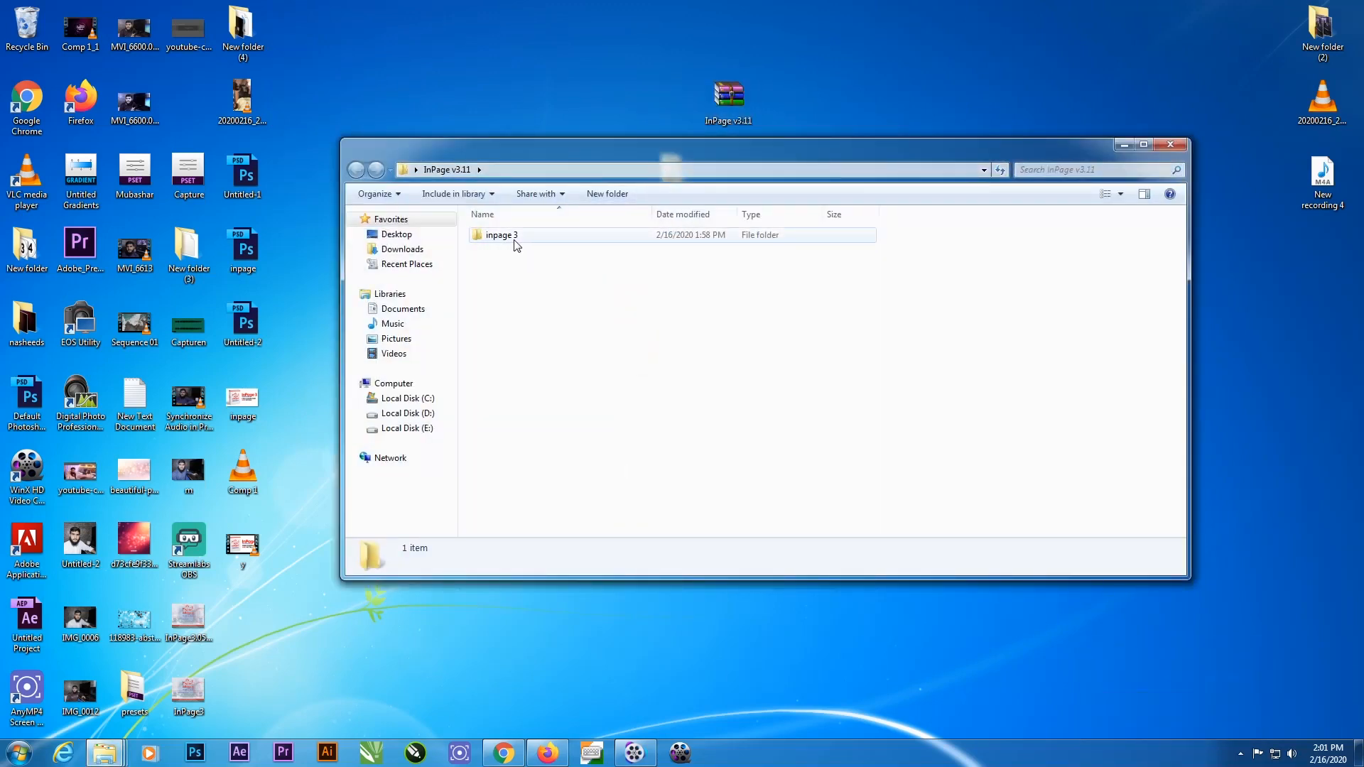
double_click(515, 235)
drag(591, 146, 556, 126)
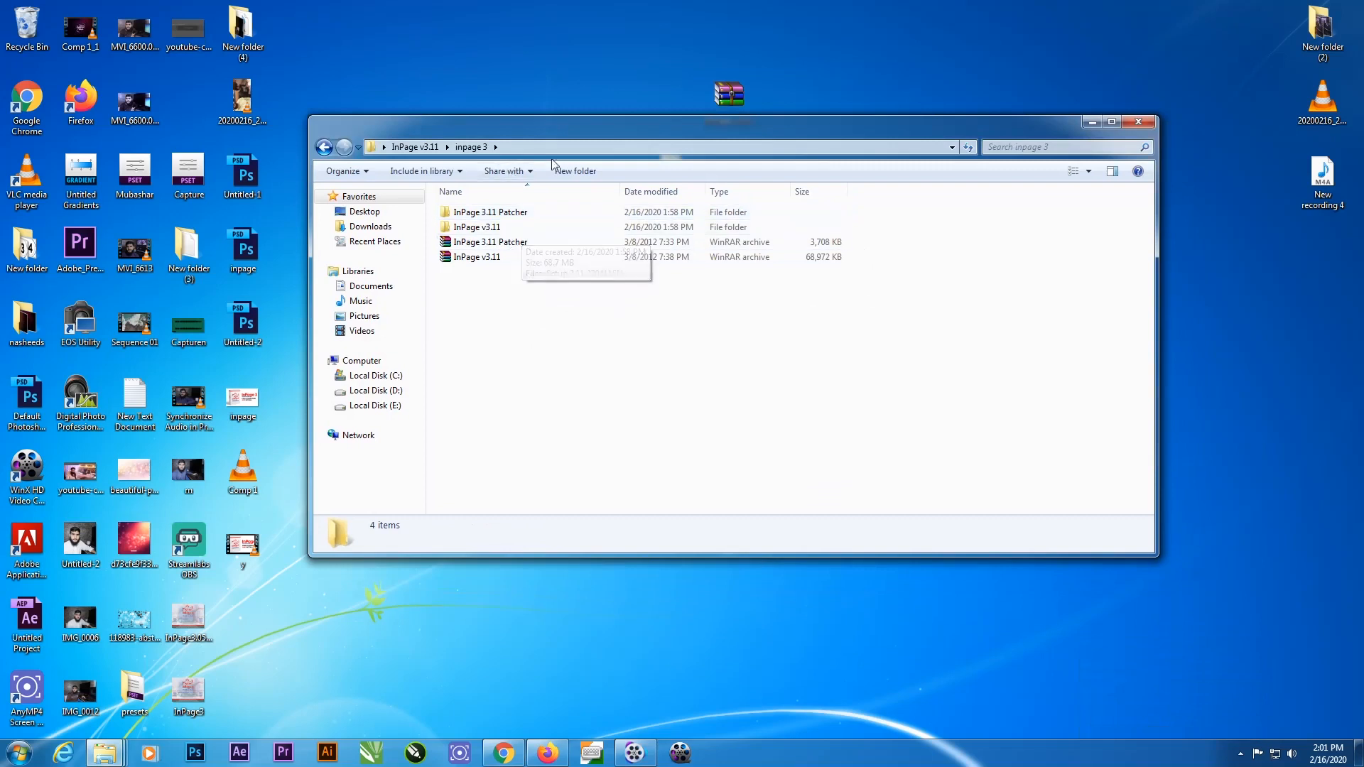
click(584, 132)
drag(583, 132, 576, 123)
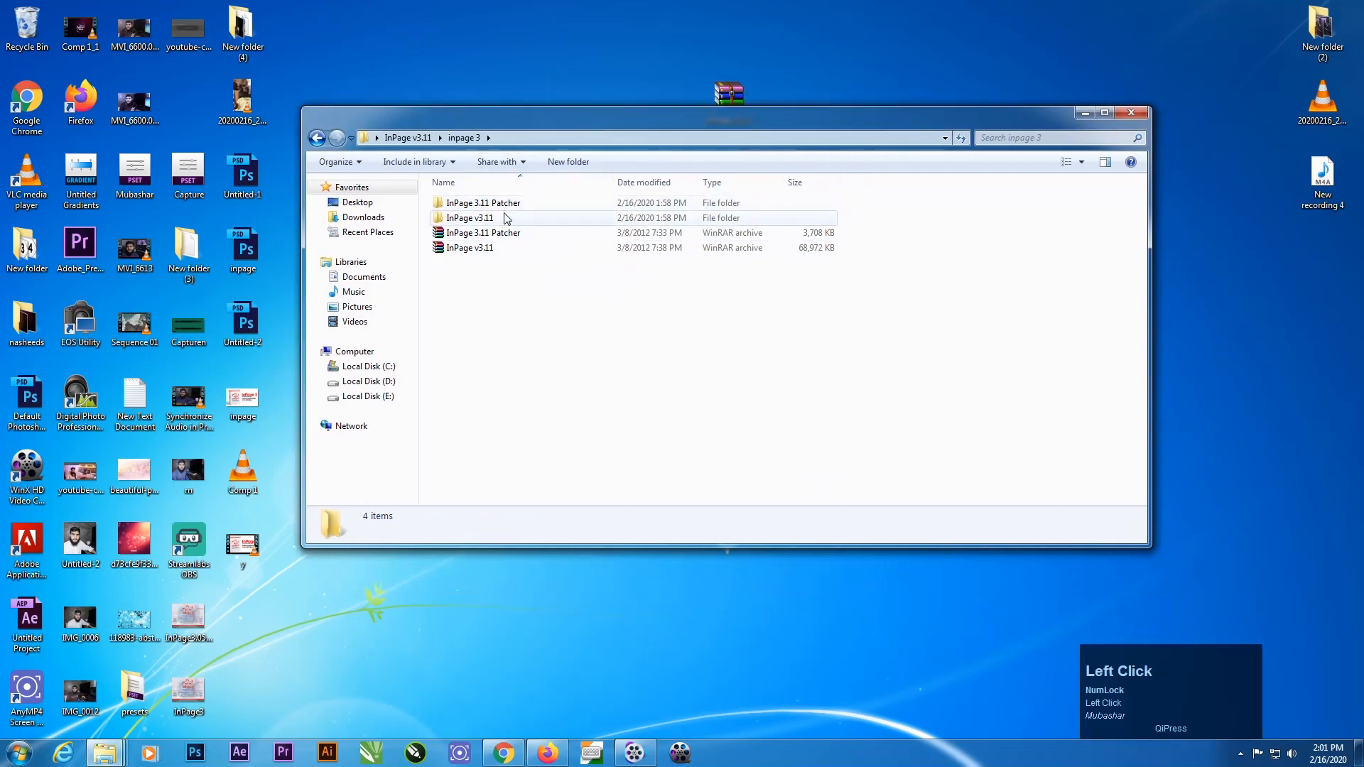
double_click(507, 219)
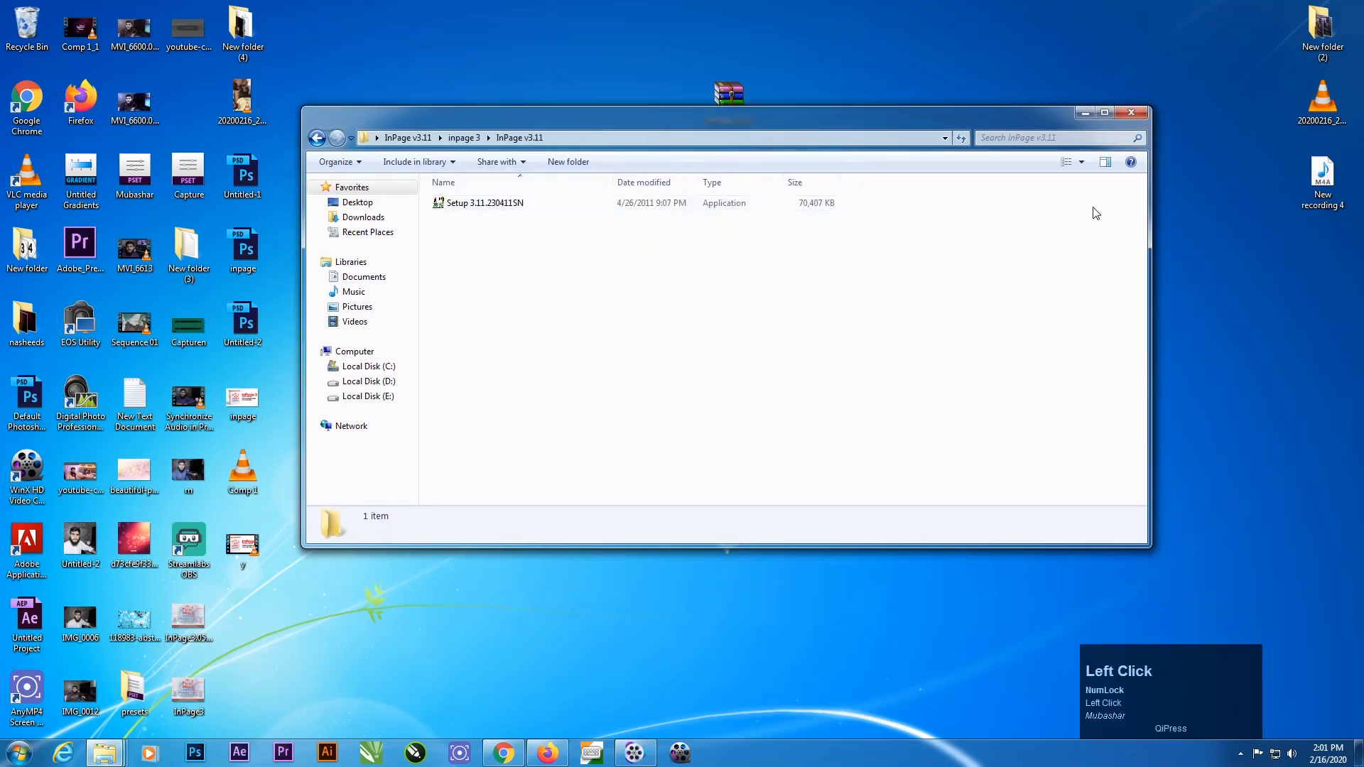
Maximize the folder window and show the InPage v3.11 subfolder's contents as extra large icons
click(1085, 162)
click(1145, 66)
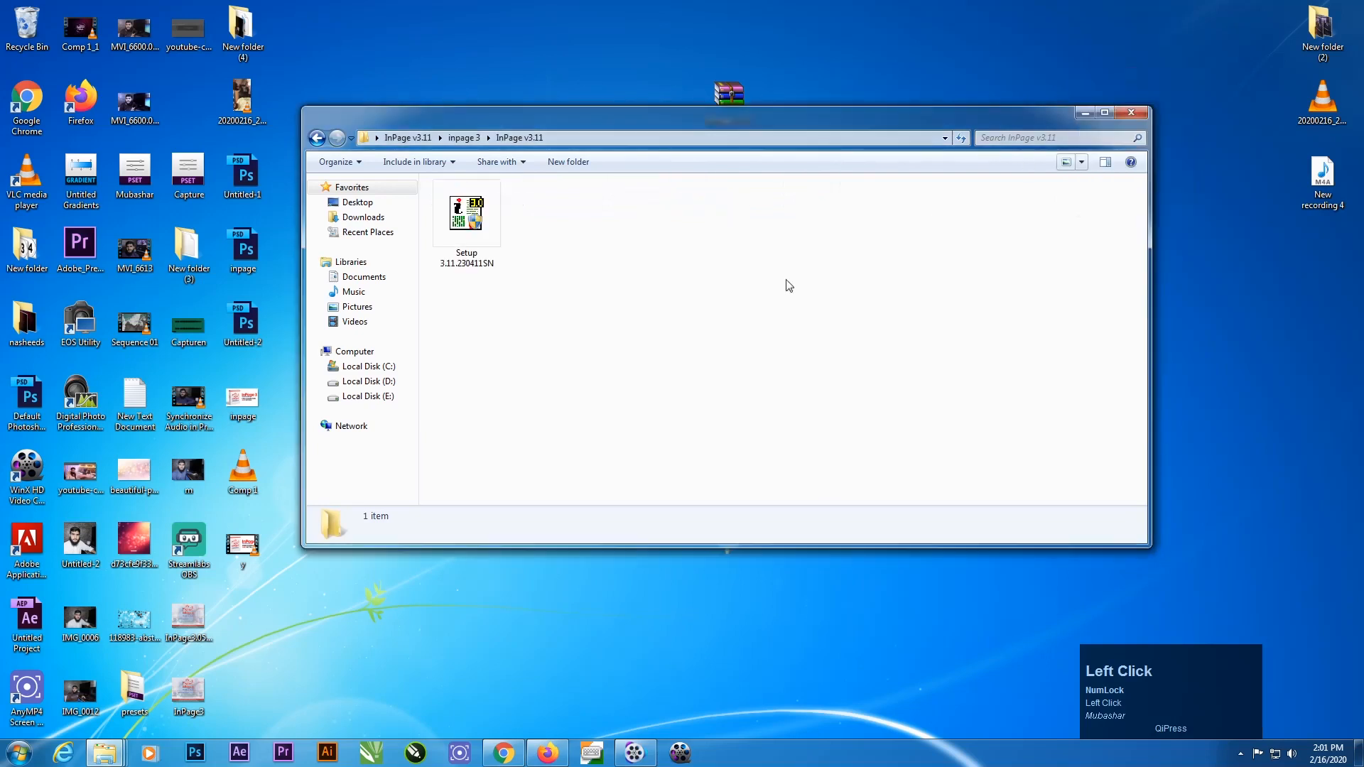
click(1103, 113)
click(1298, 52)
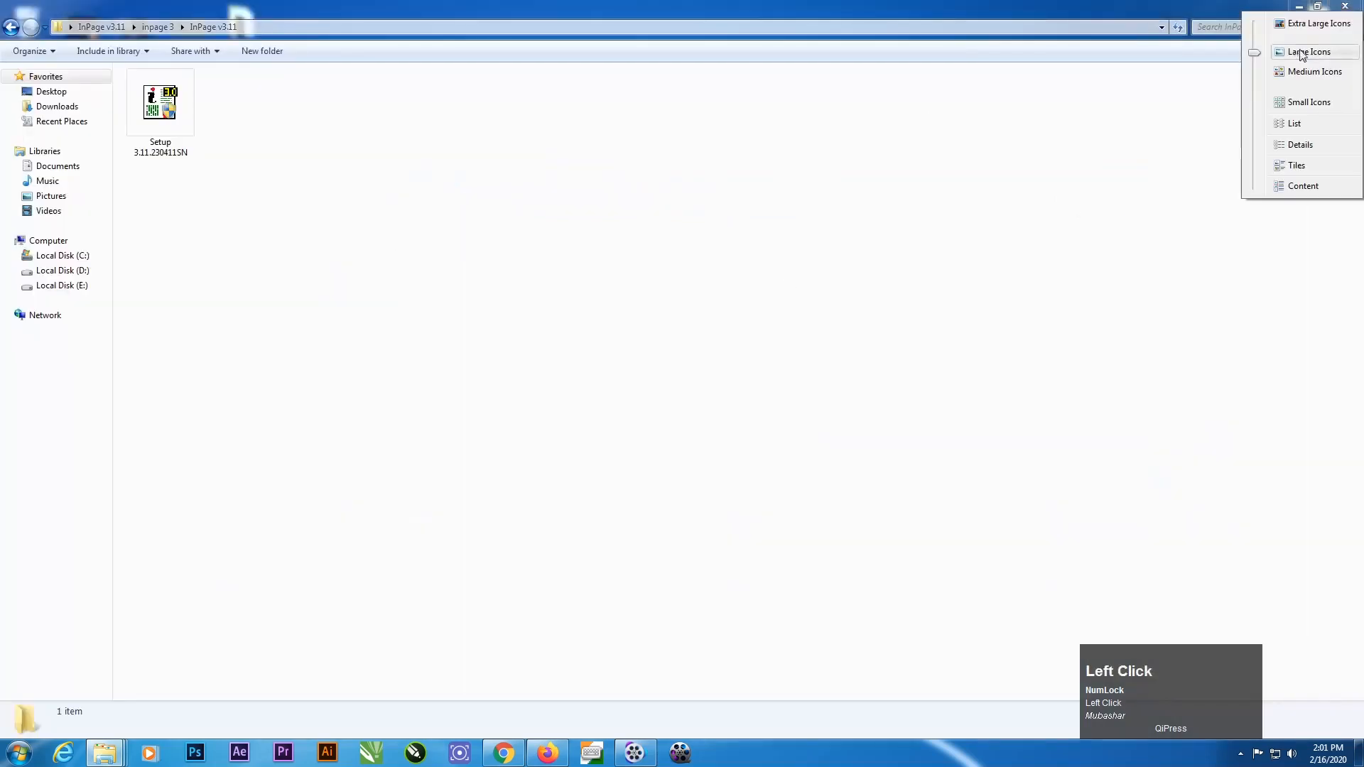
click(1308, 28)
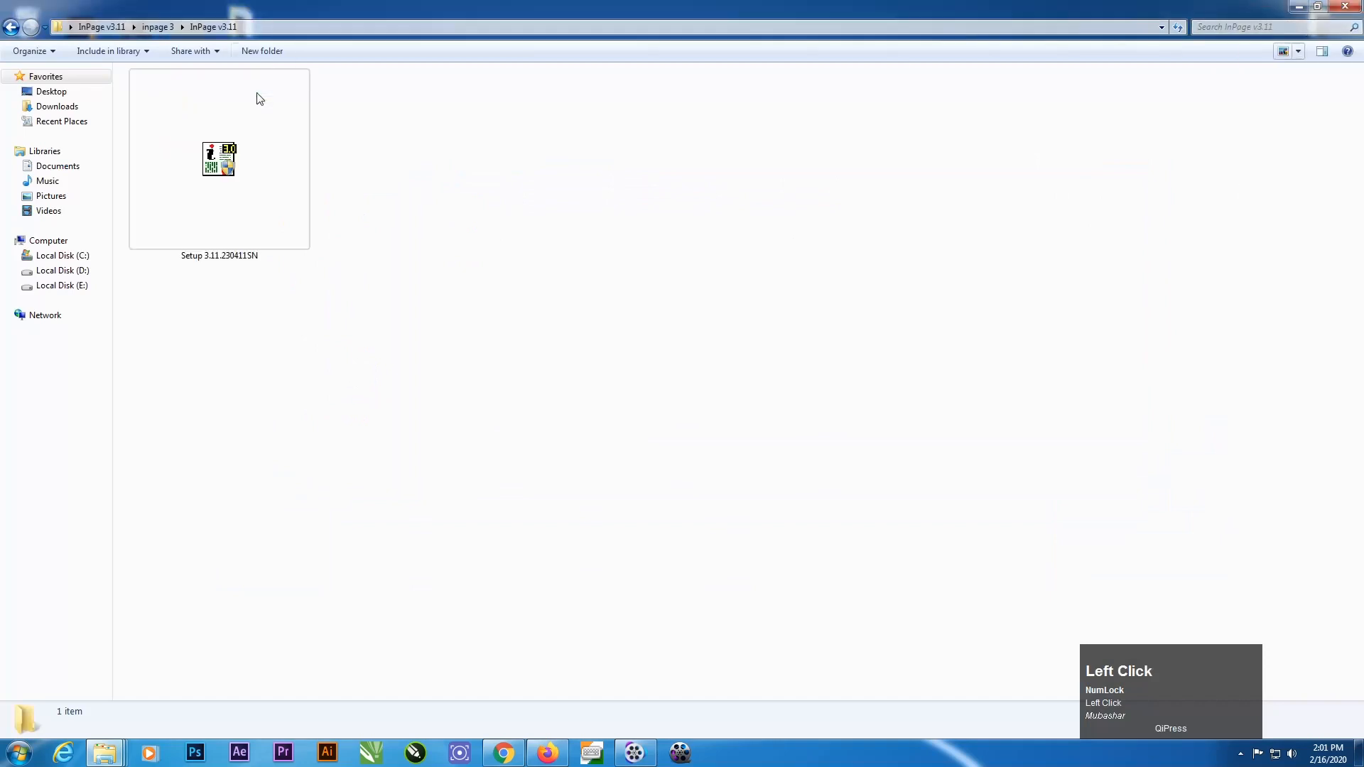
click(7, 29)
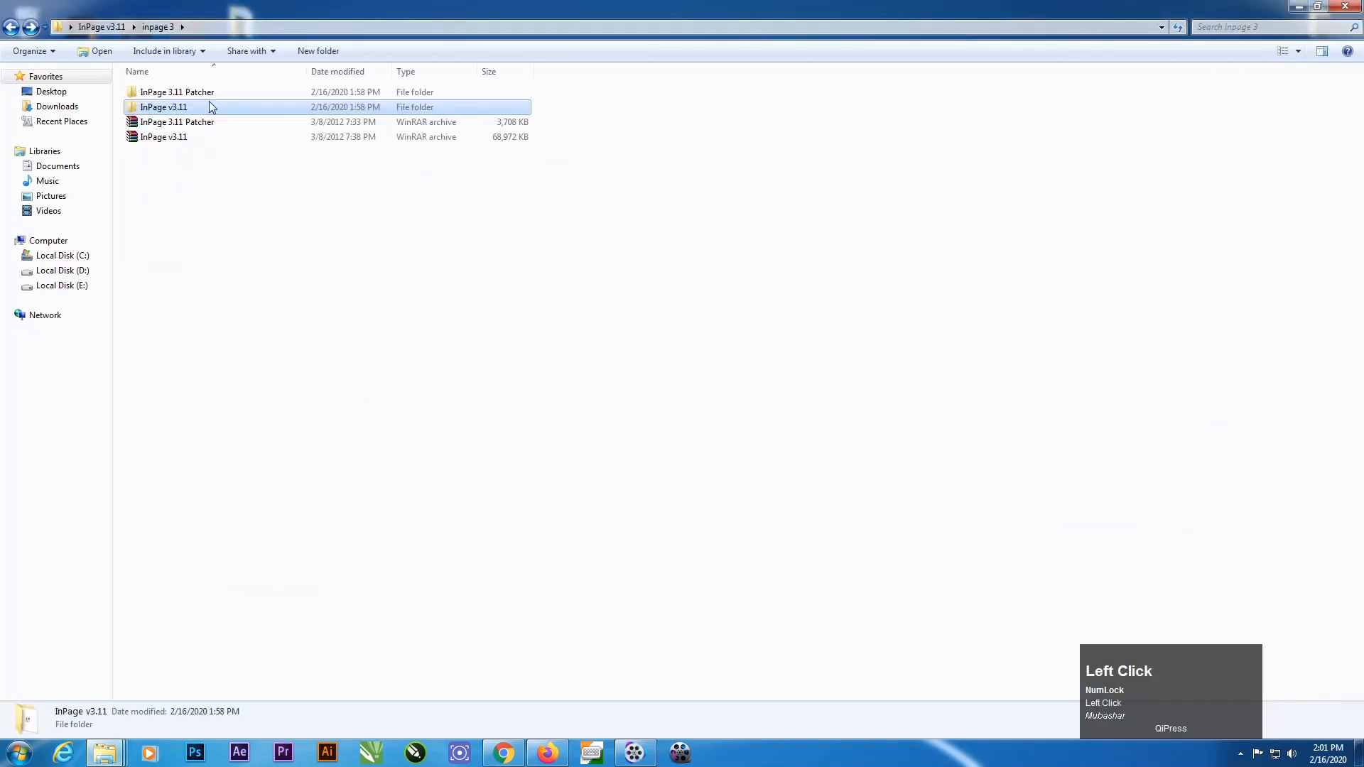
double_click(174, 114)
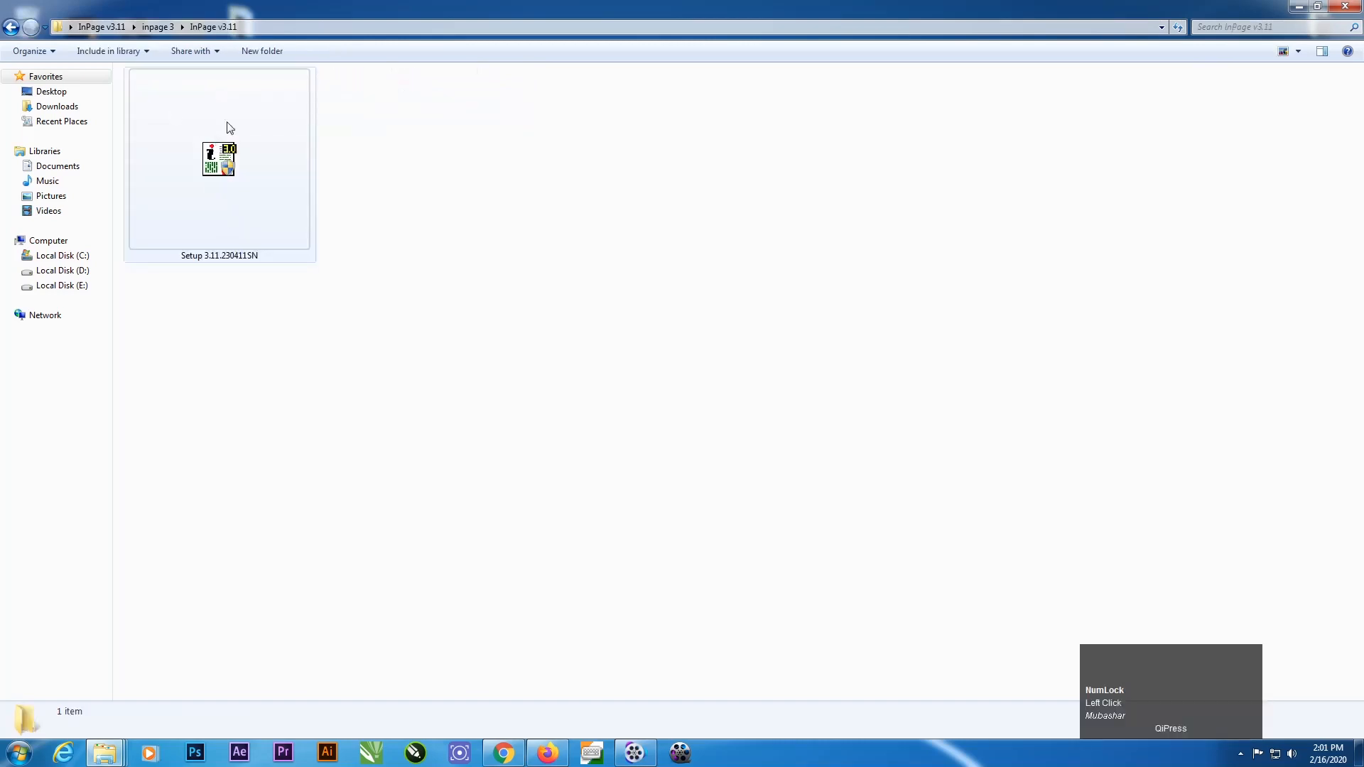
Try the Windows XP (Service Pack 3) compatibility mode option in the setup file's properties and discard the change
right_click(221, 159)
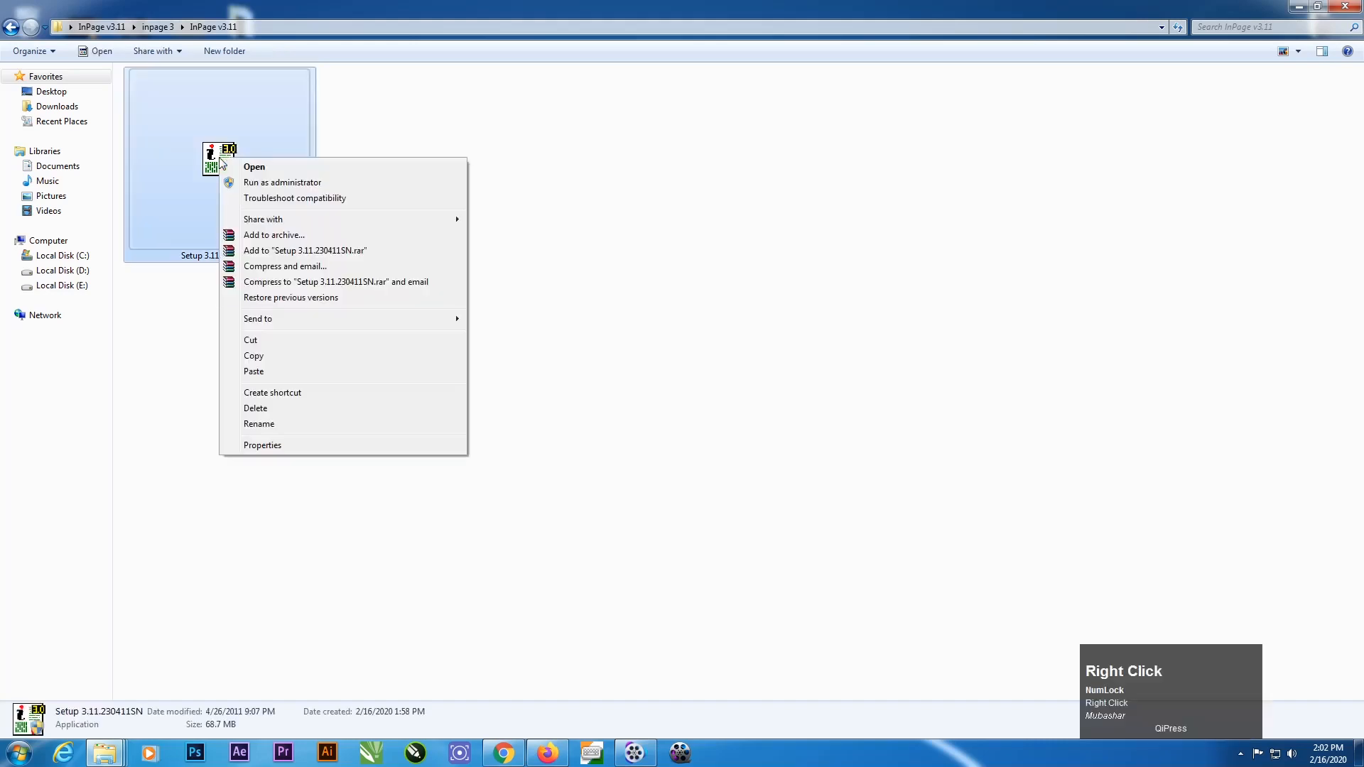
click(327, 446)
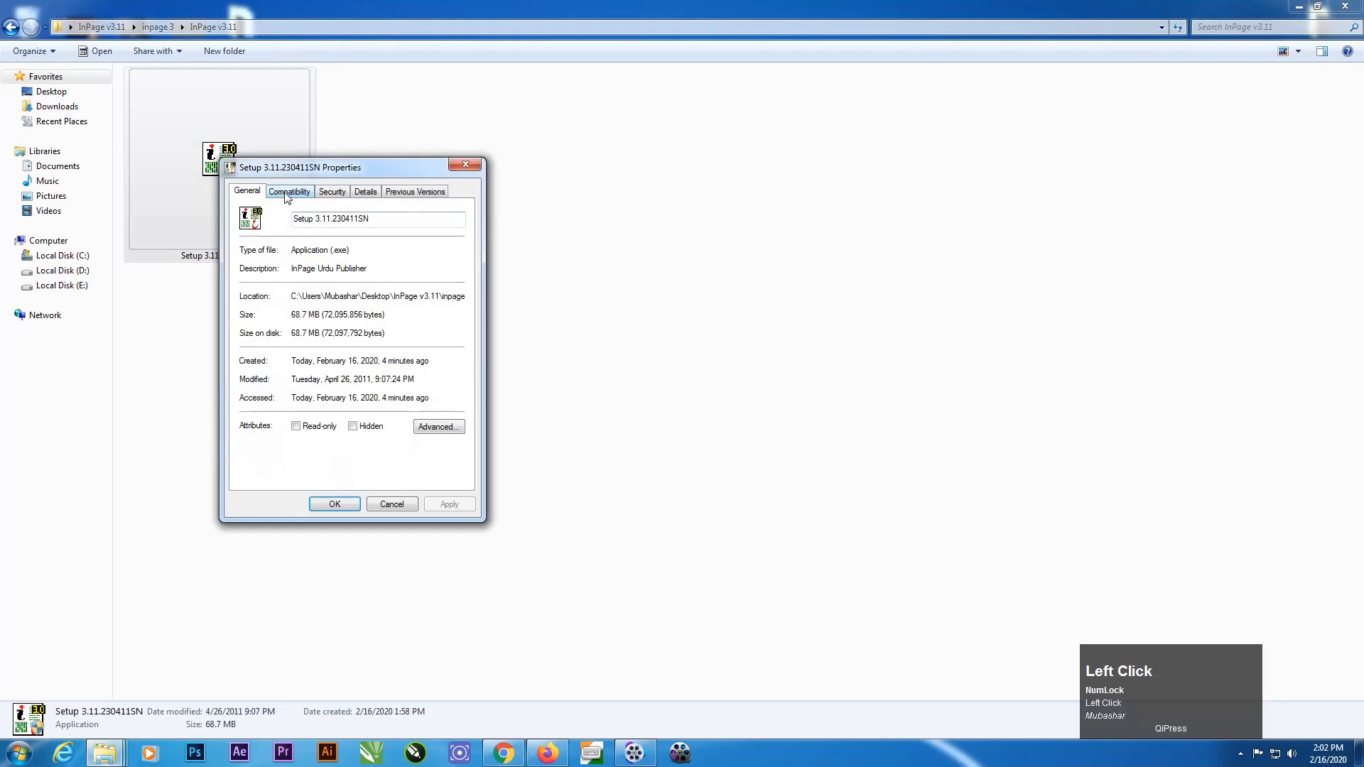
click(287, 192)
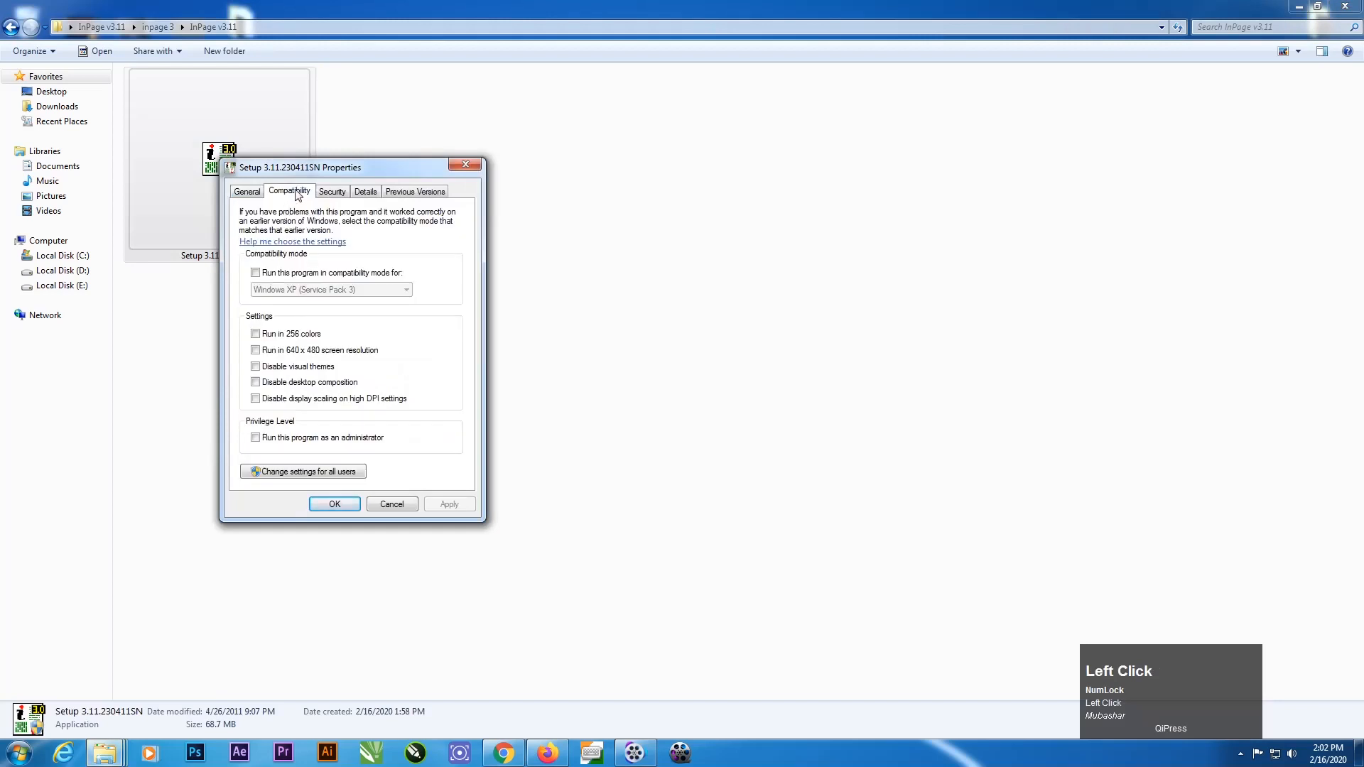
drag(334, 167, 434, 169)
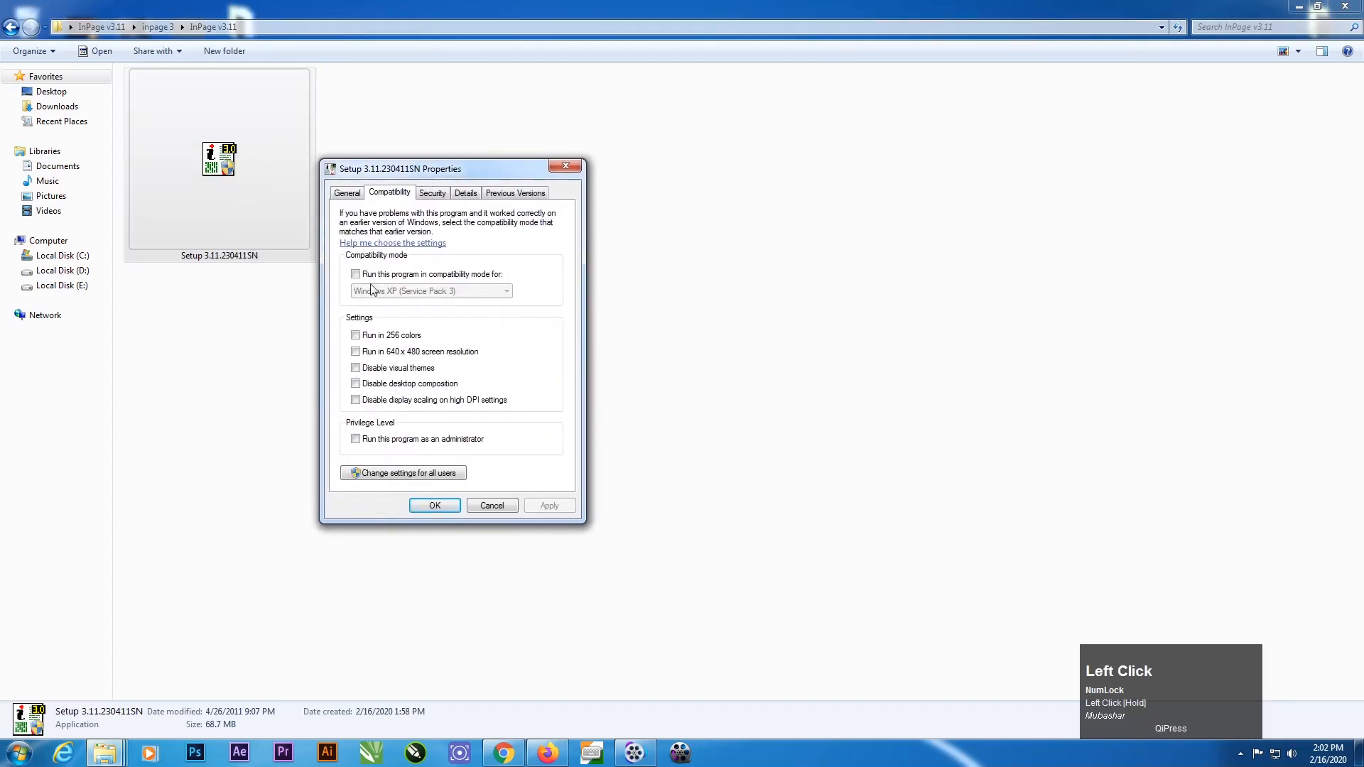
drag(485, 167, 543, 172)
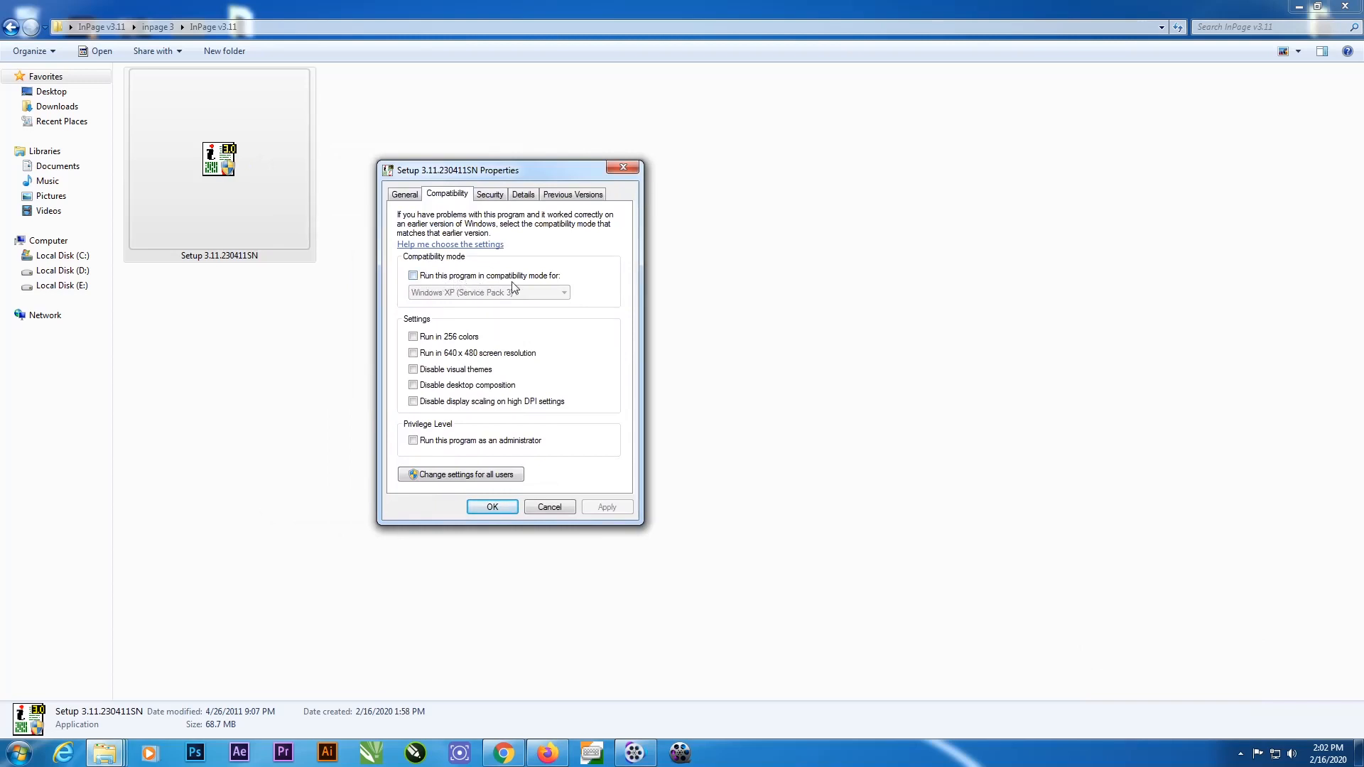
click(415, 277)
click(414, 276)
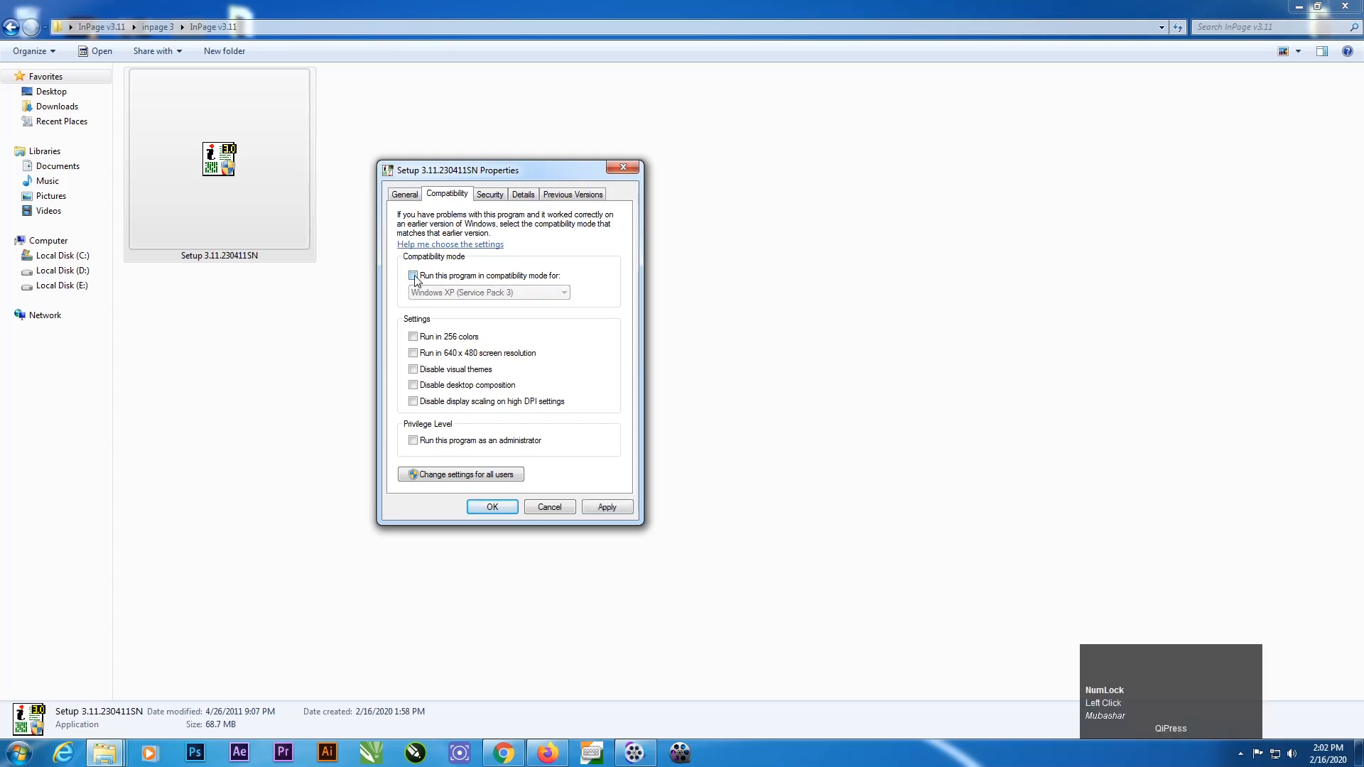
click(414, 276)
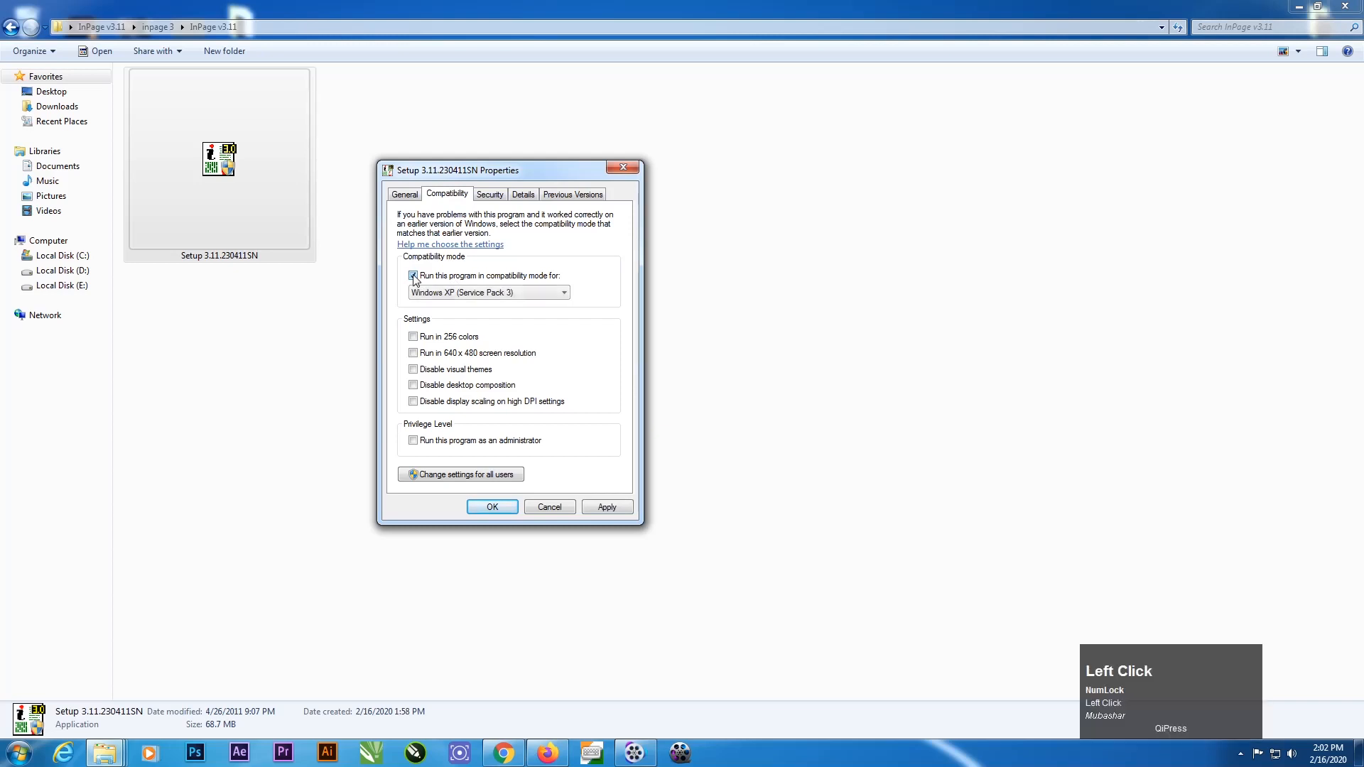
click(414, 277)
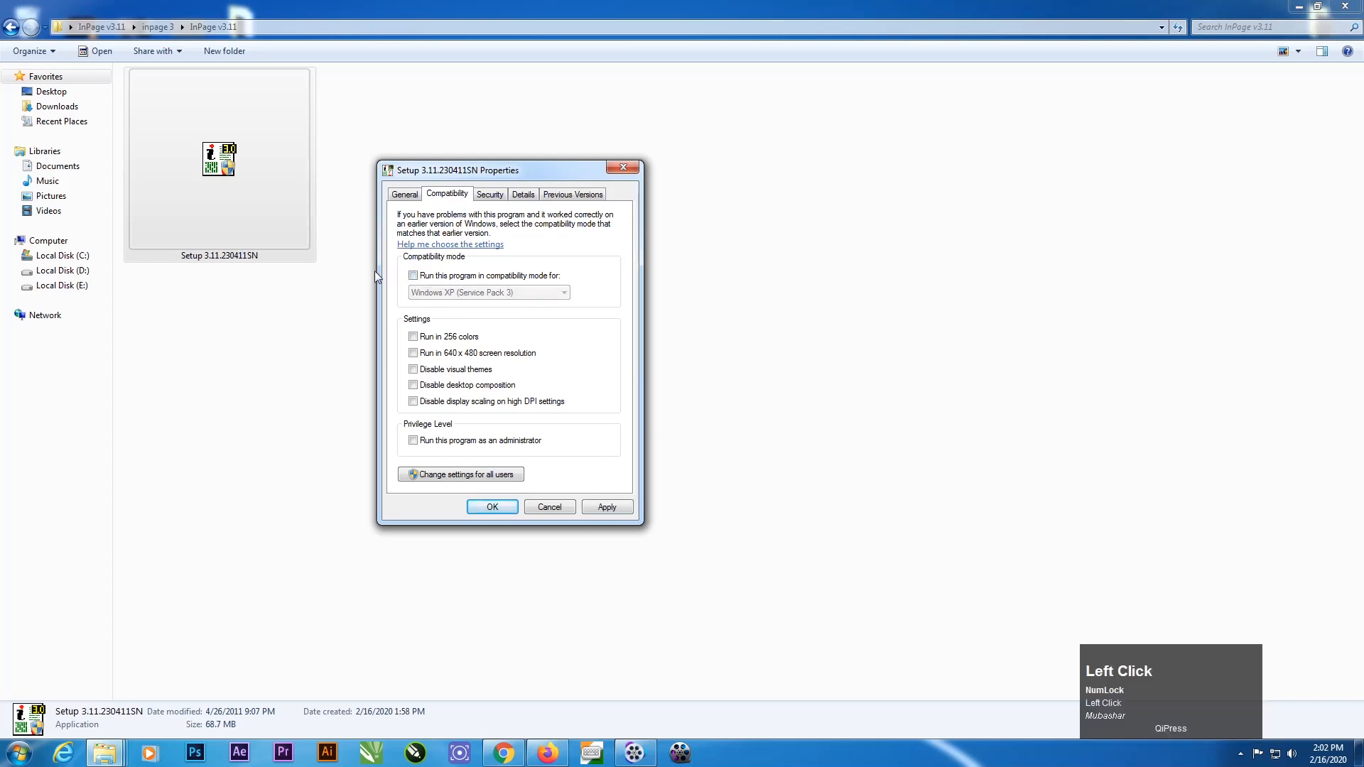
click(414, 277)
click(414, 277)
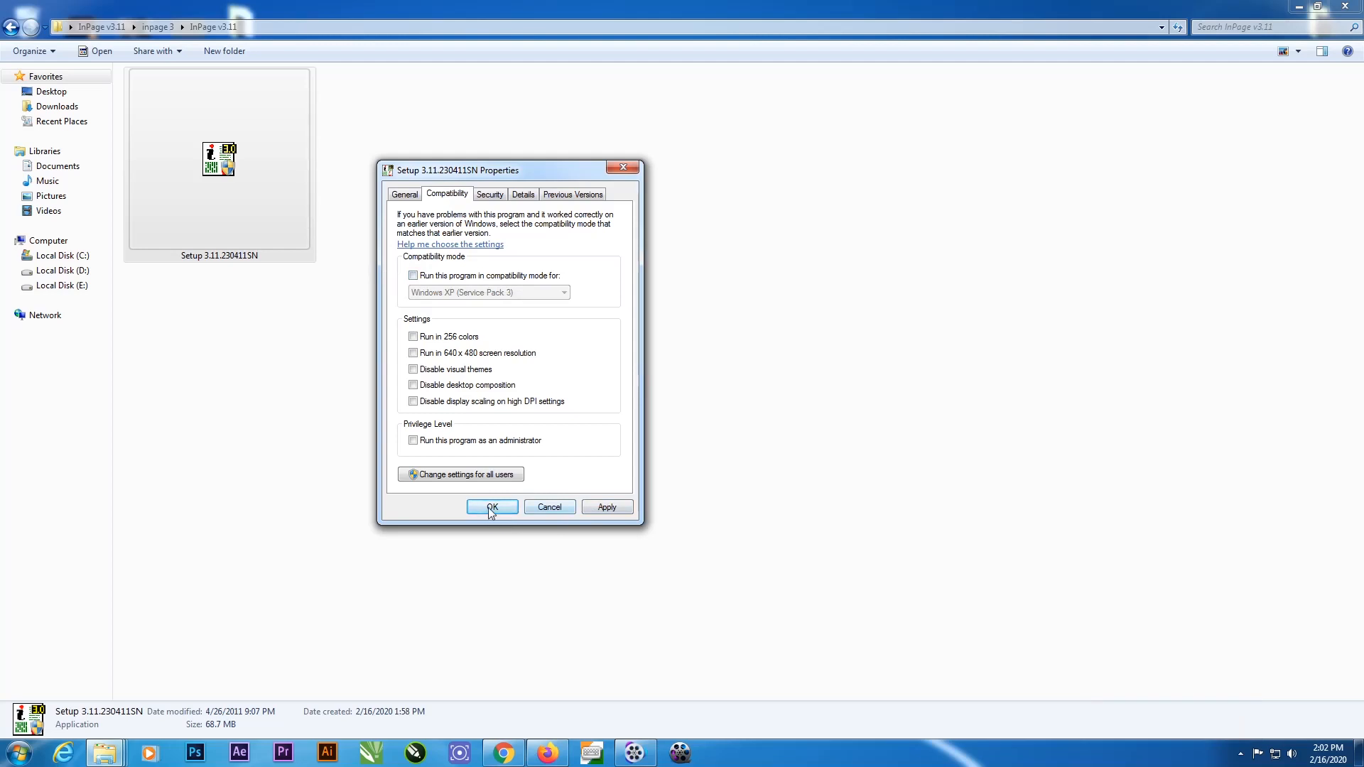
click(548, 506)
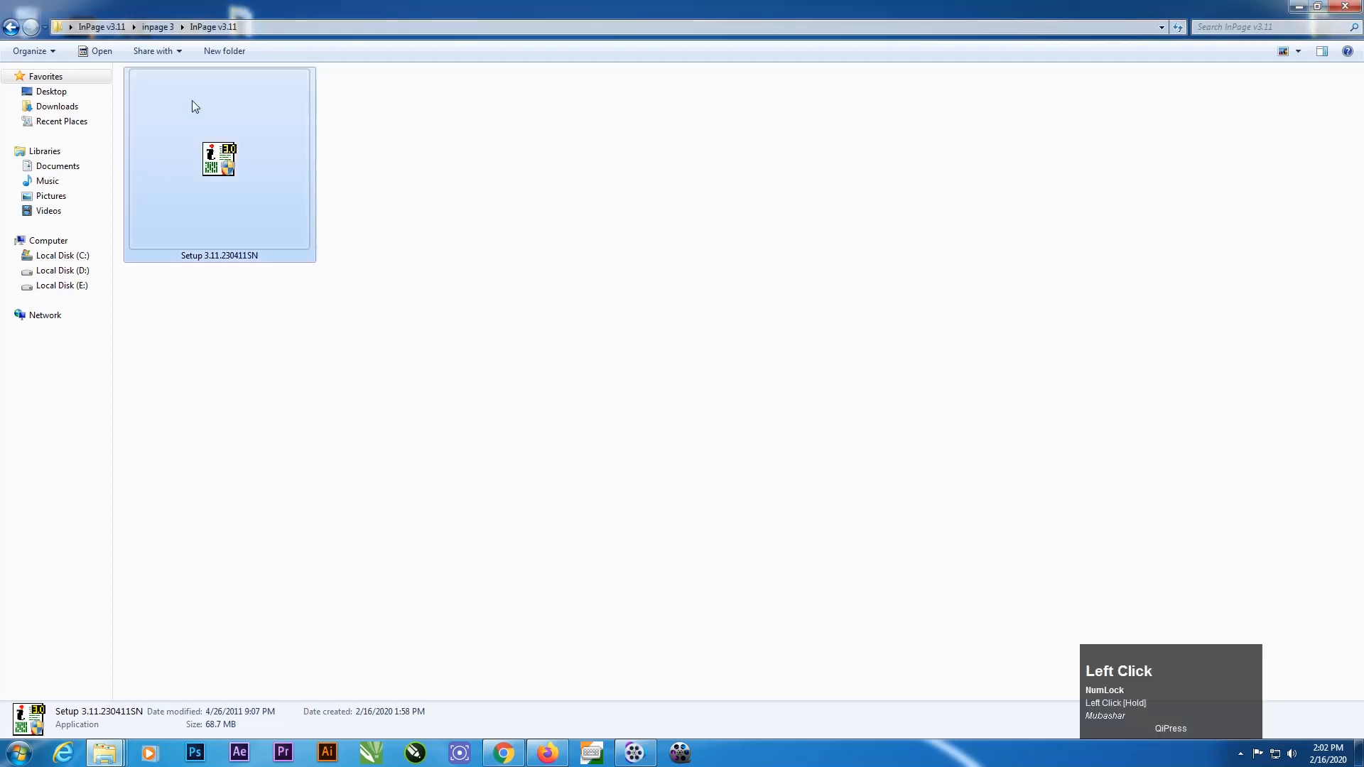
Run the Setup 3.11.230411SN file, accept the license agreement, and start the installation with all the default program shortcuts
double_click(217, 148)
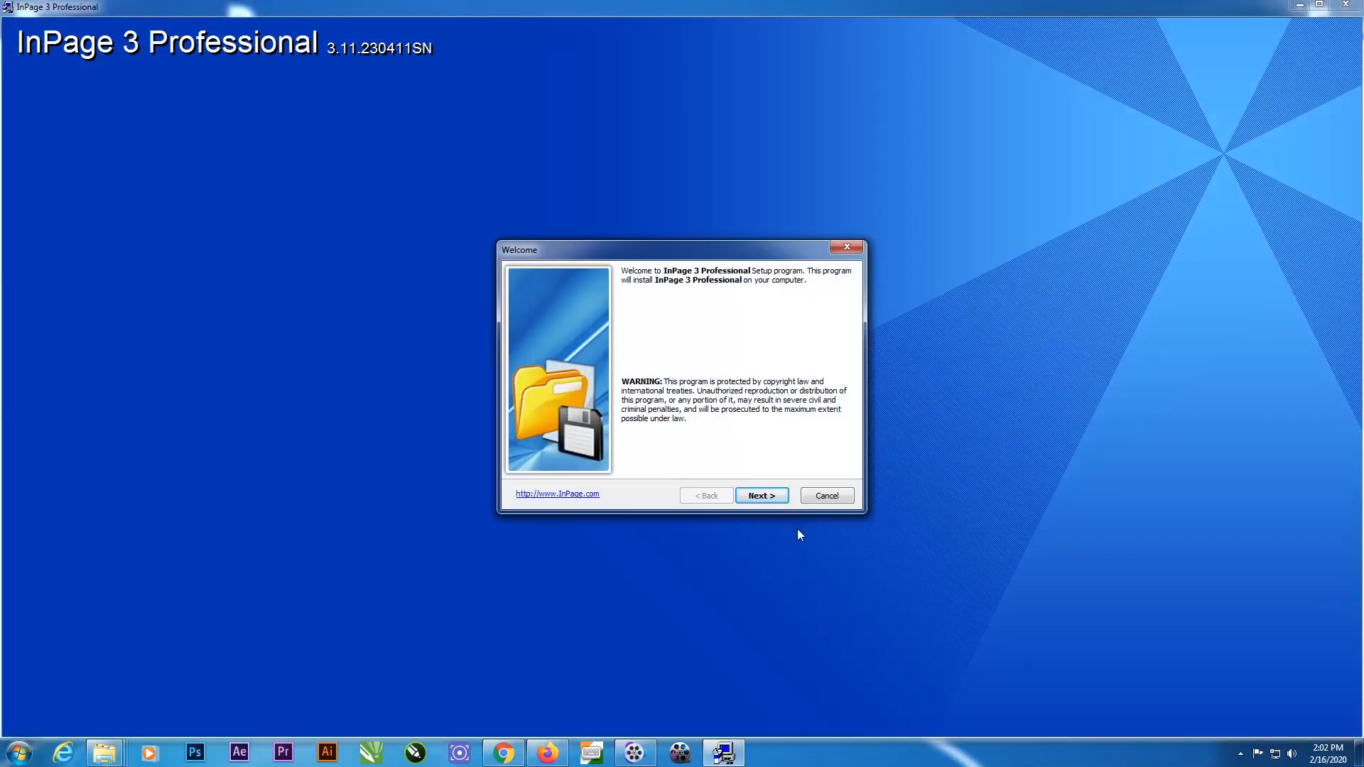
click(757, 497)
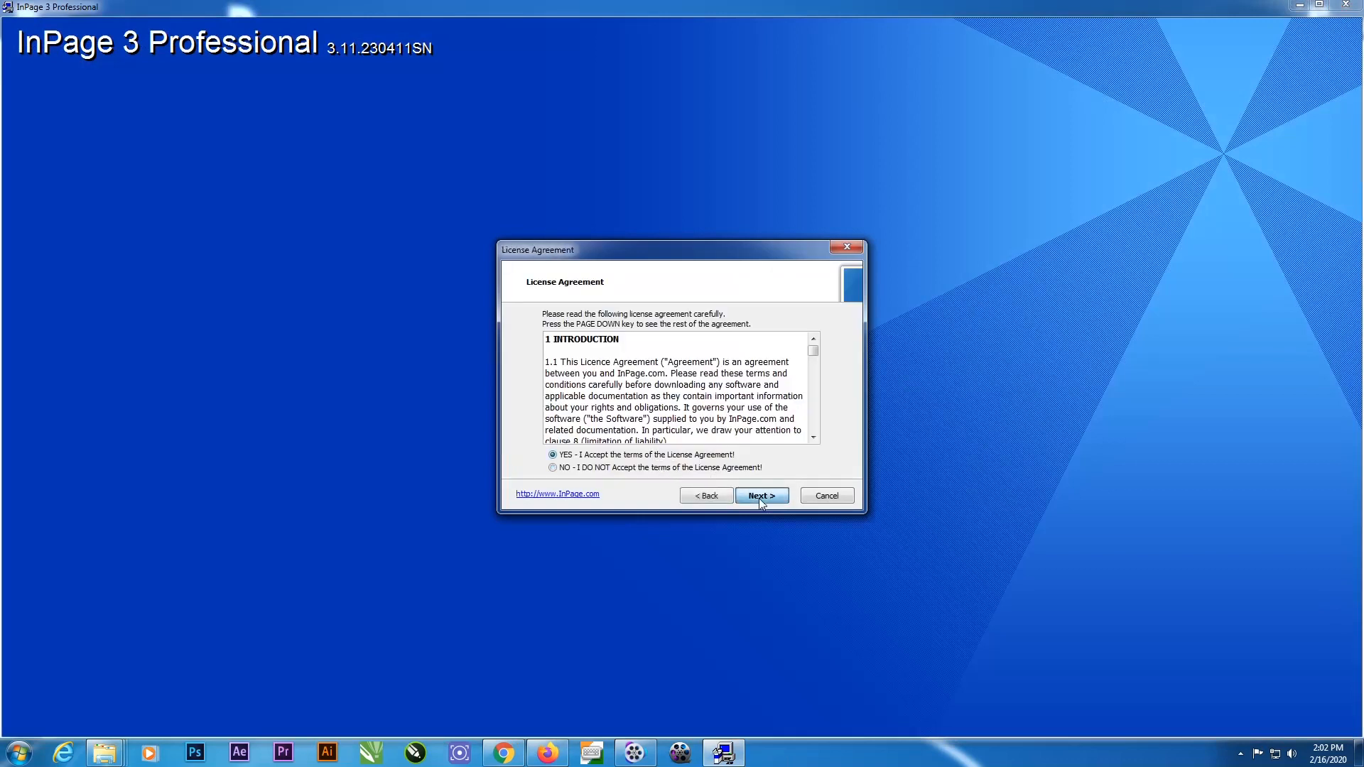
click(760, 497)
click(760, 497)
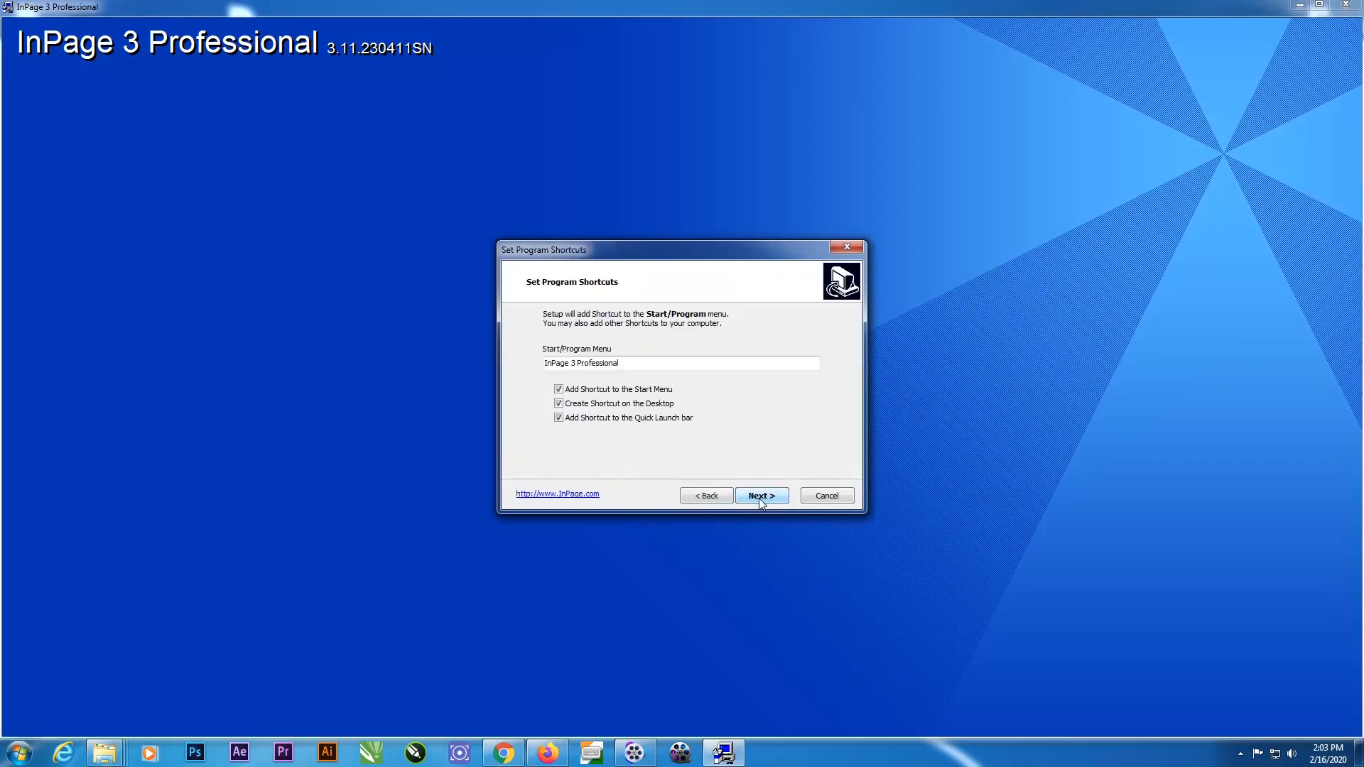
click(759, 498)
drag(545, 259, 574, 272)
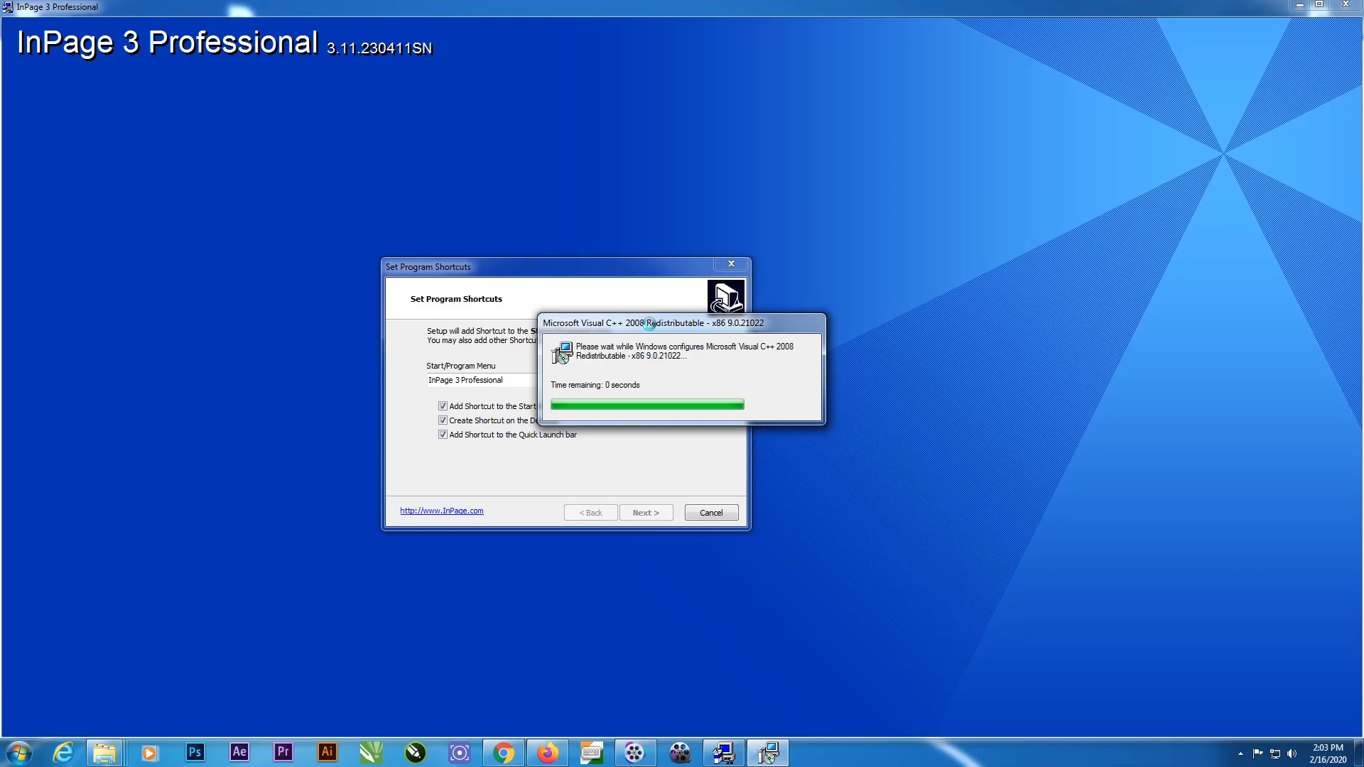
drag(612, 324, 852, 324)
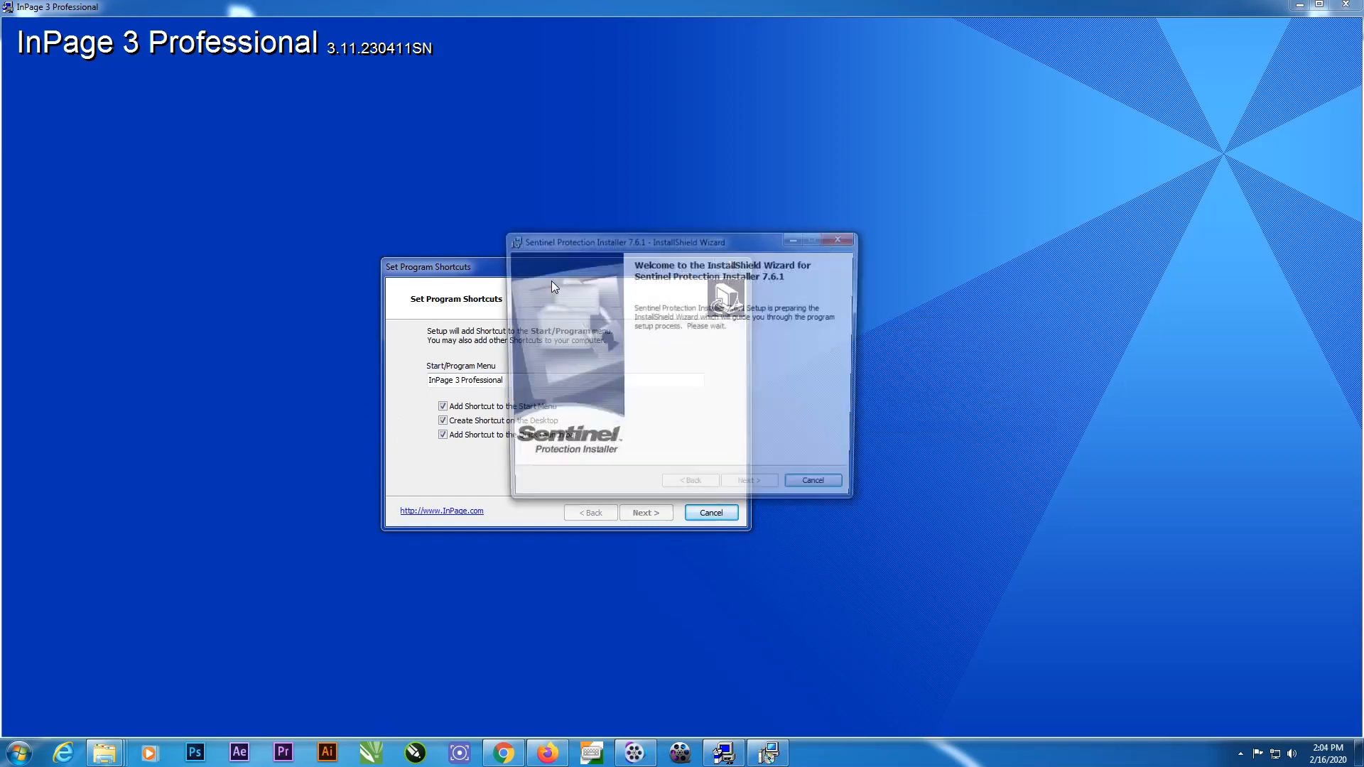
Accept the Sentinel Protection Installer license and choose the Custom setup type with its default features
drag(672, 241, 641, 238)
click(738, 485)
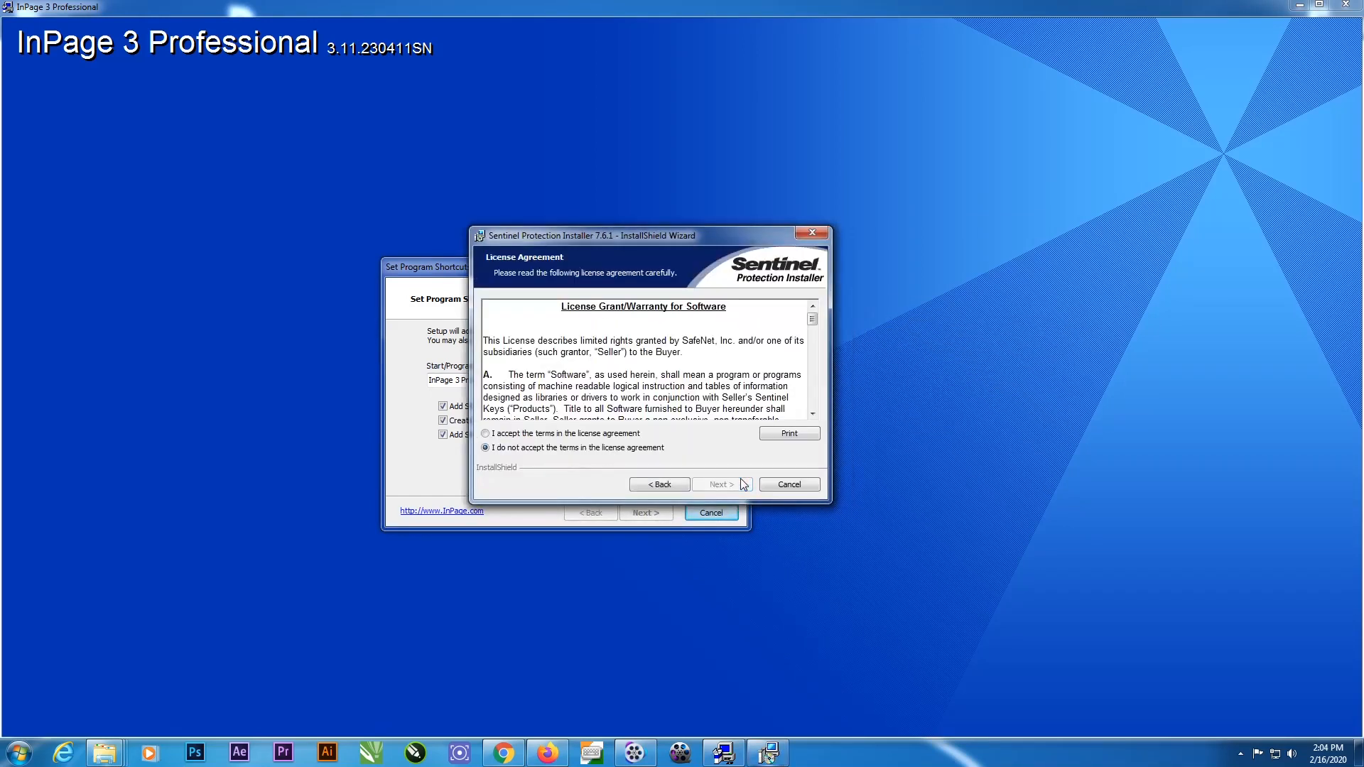
click(598, 433)
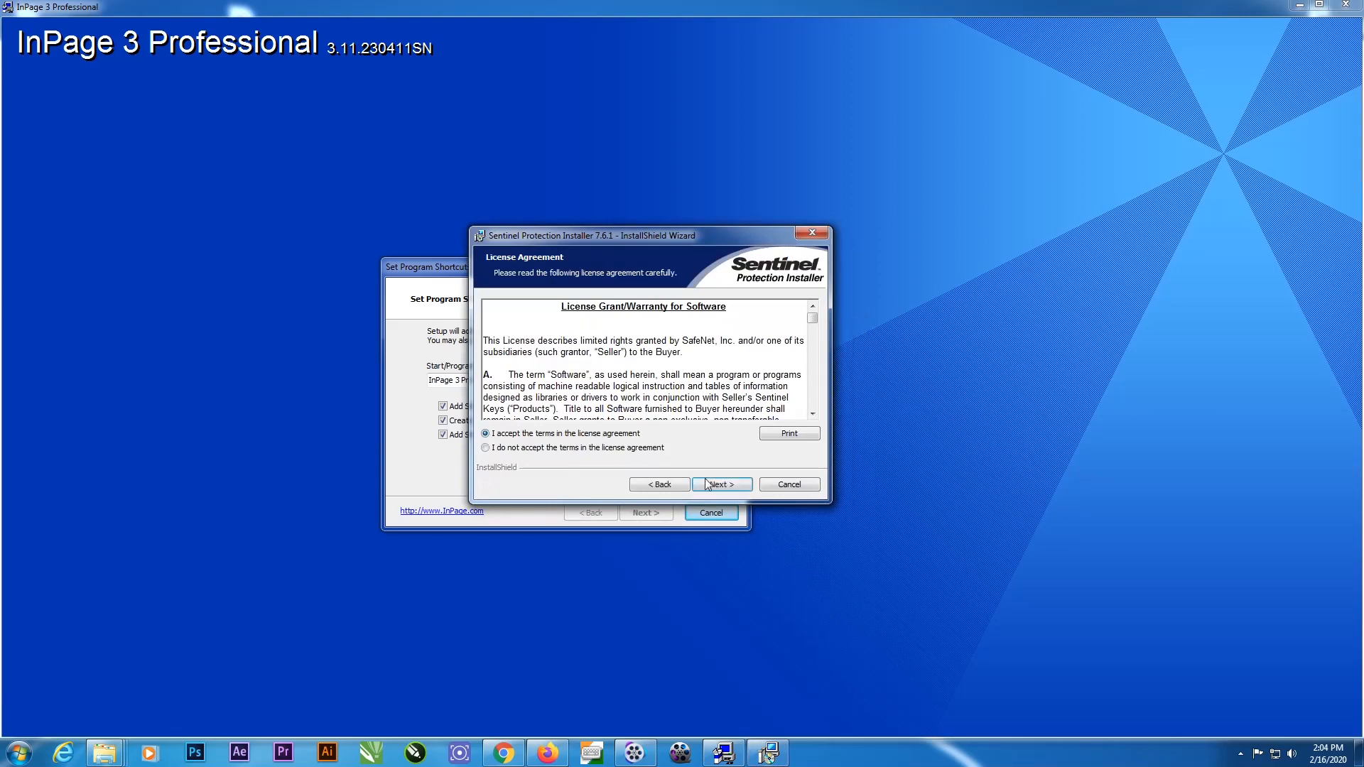
click(722, 484)
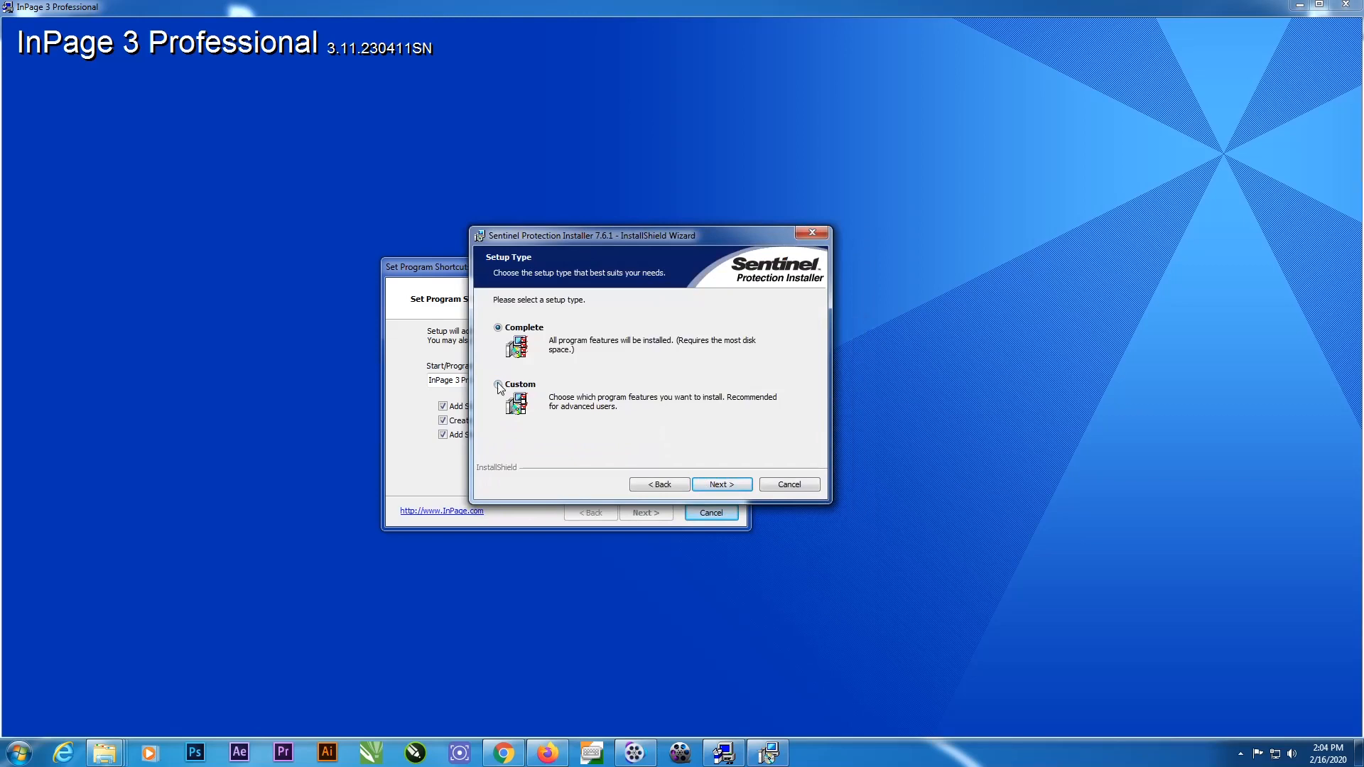
click(727, 486)
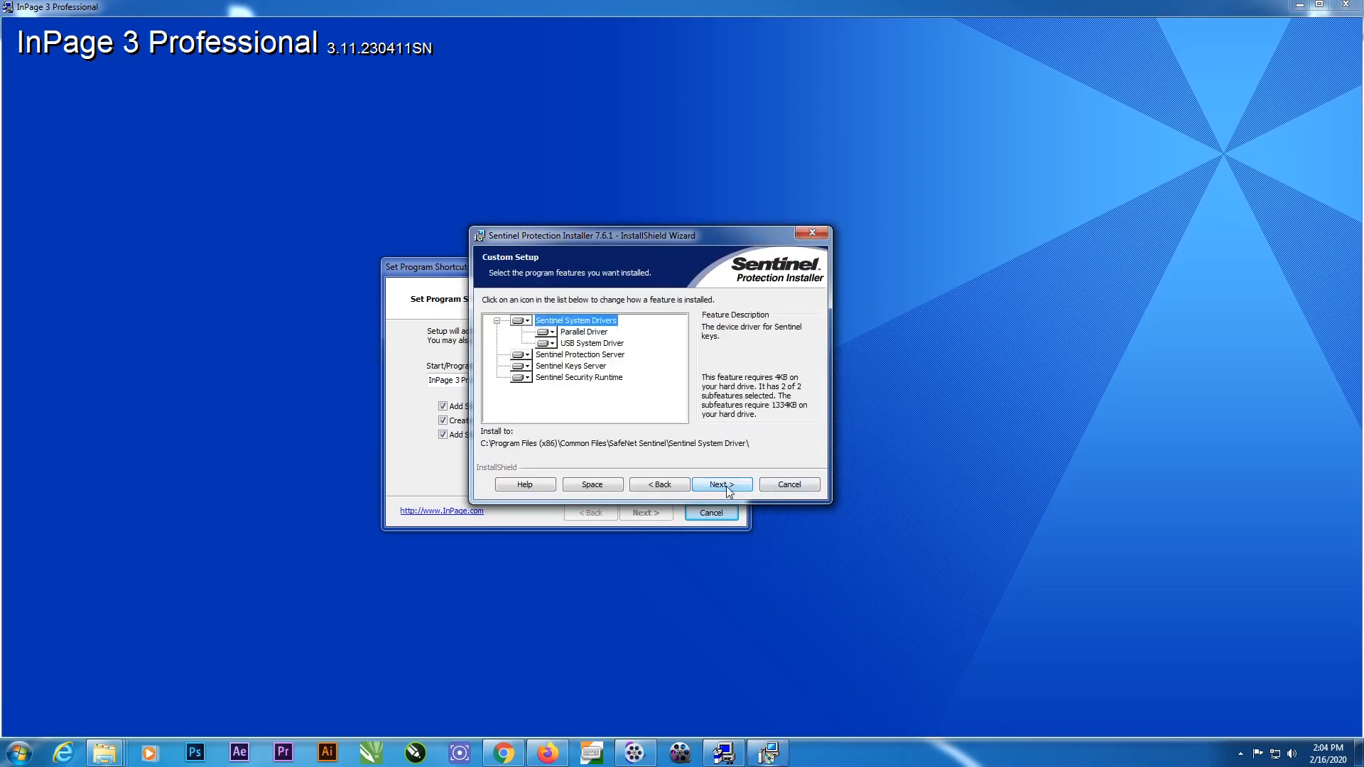
click(726, 486)
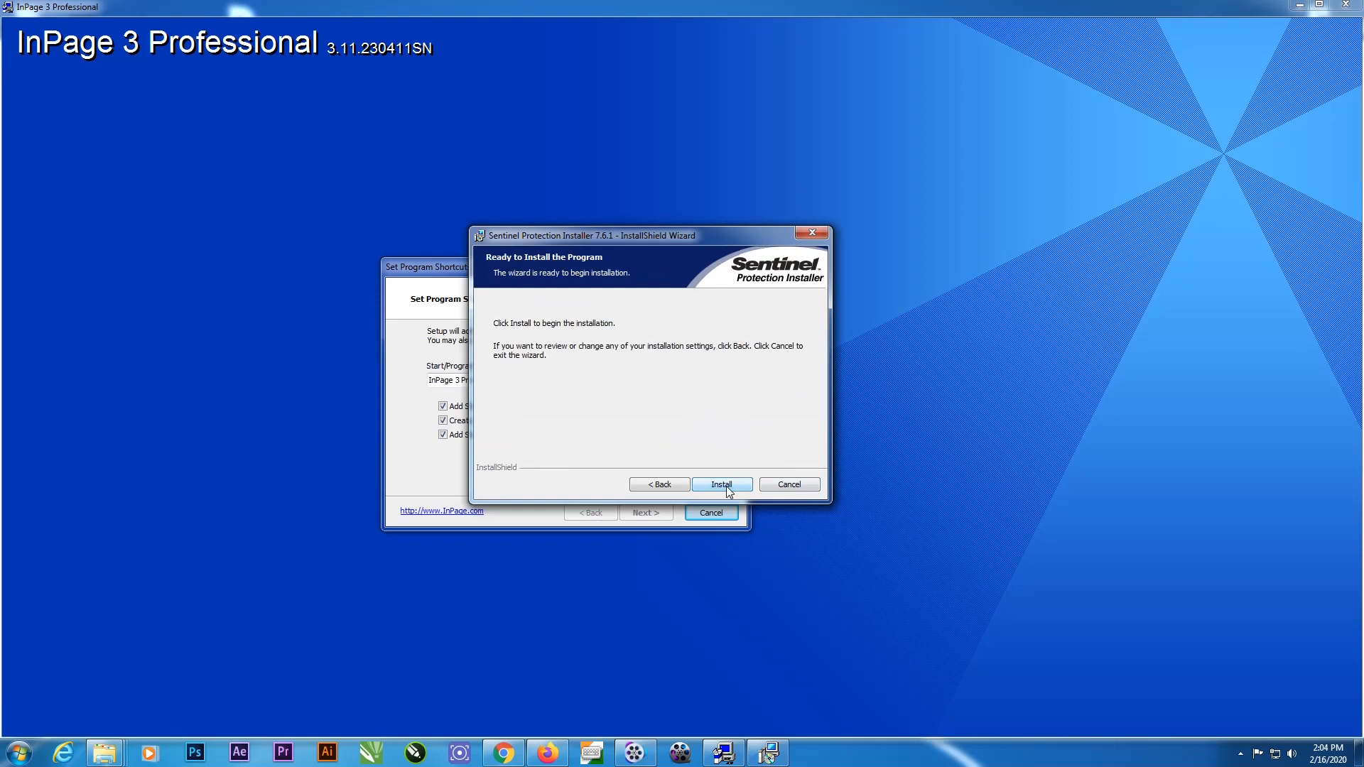
Install Sentinel Protection Installer 7.6.1, allowing the firewall settings to be modified, and finish its wizard
click(632, 486)
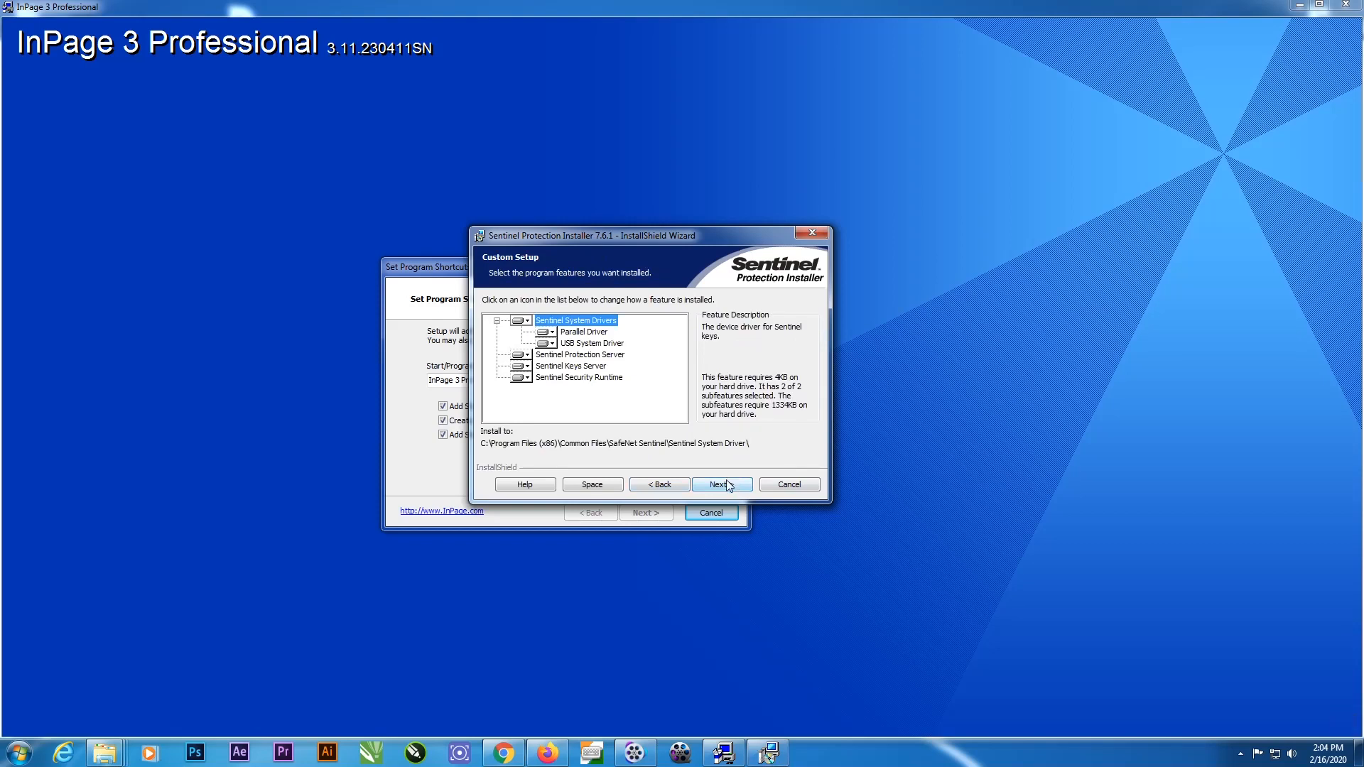
click(729, 486)
click(734, 483)
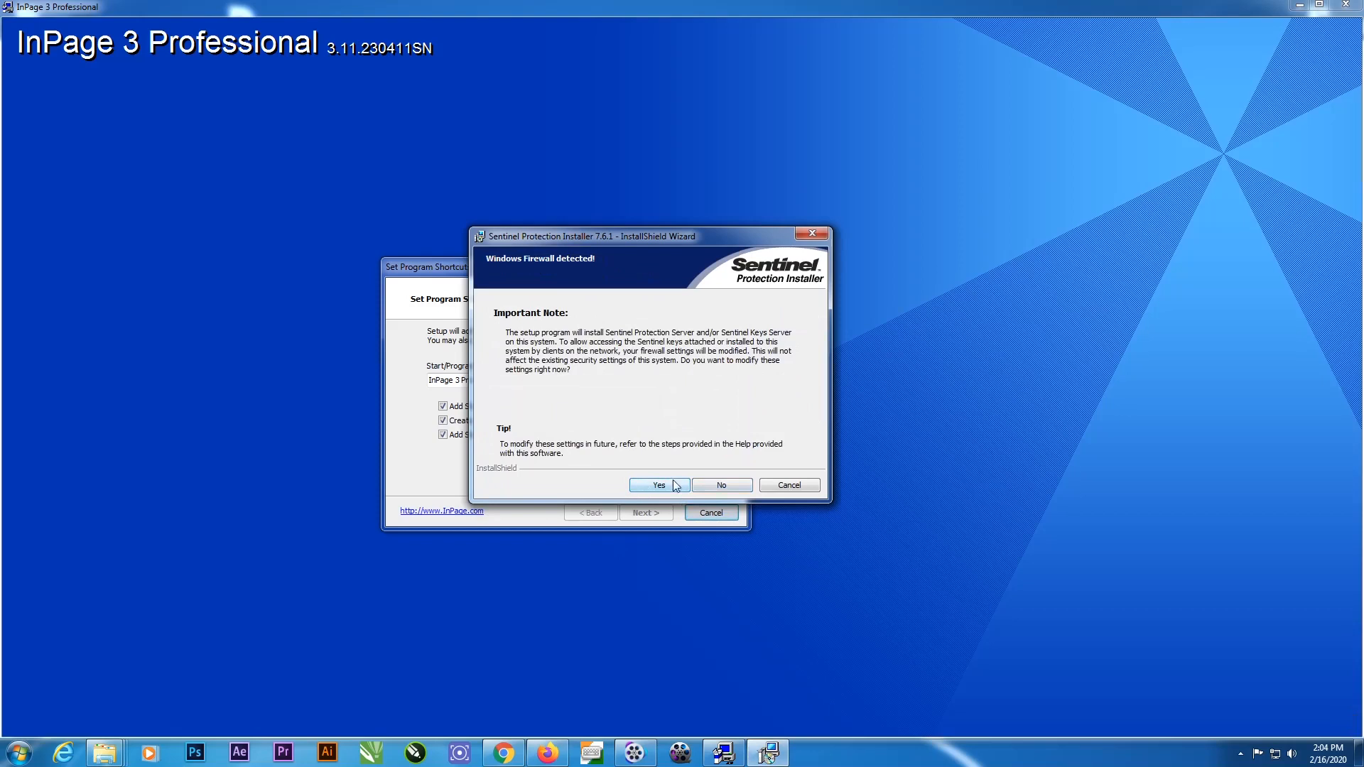
click(653, 487)
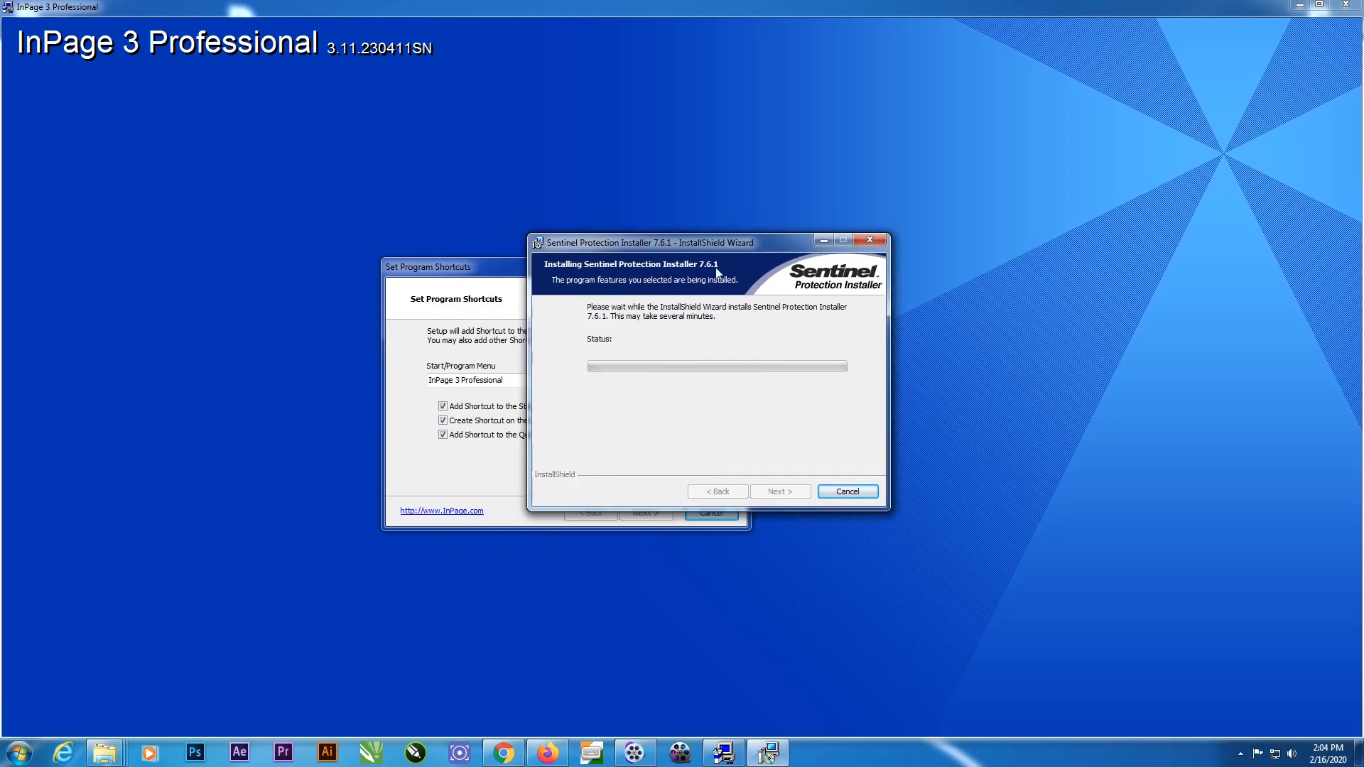
drag(732, 243, 737, 241)
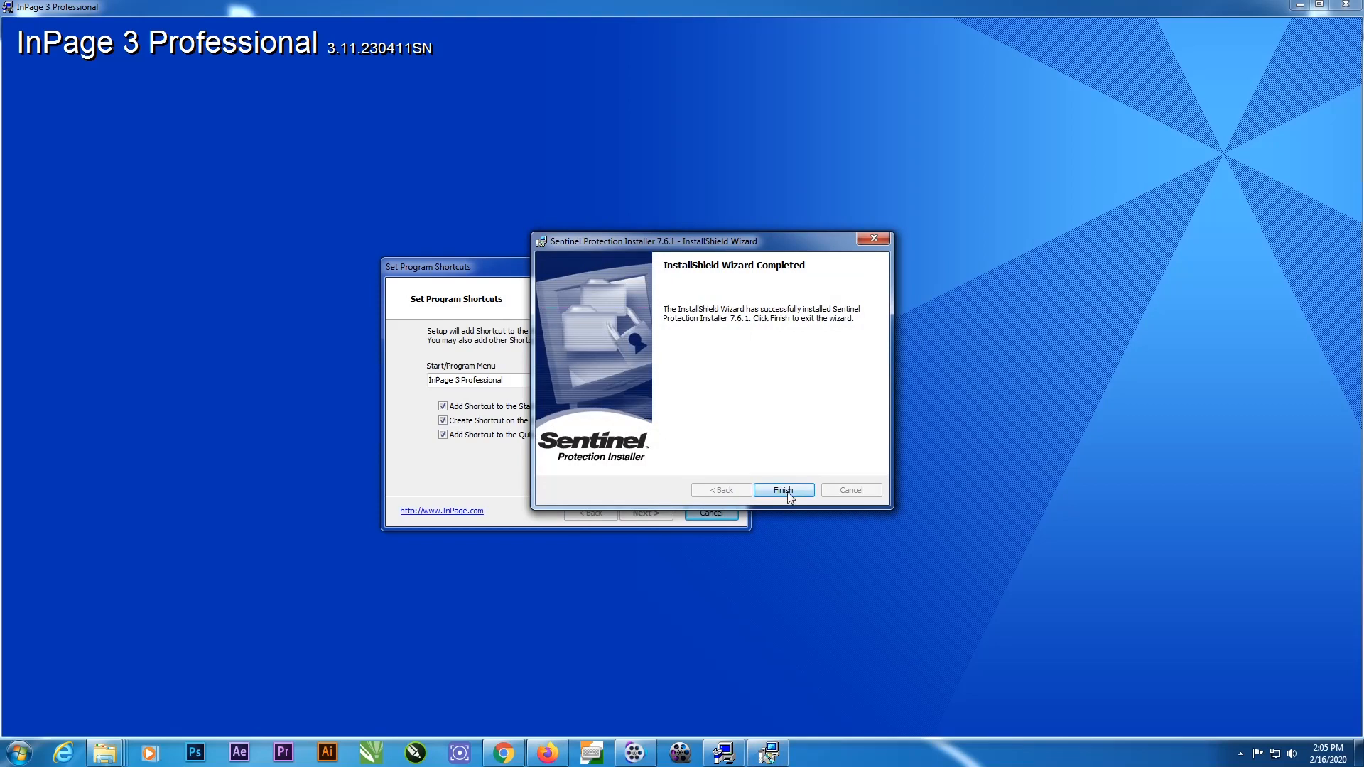
click(785, 491)
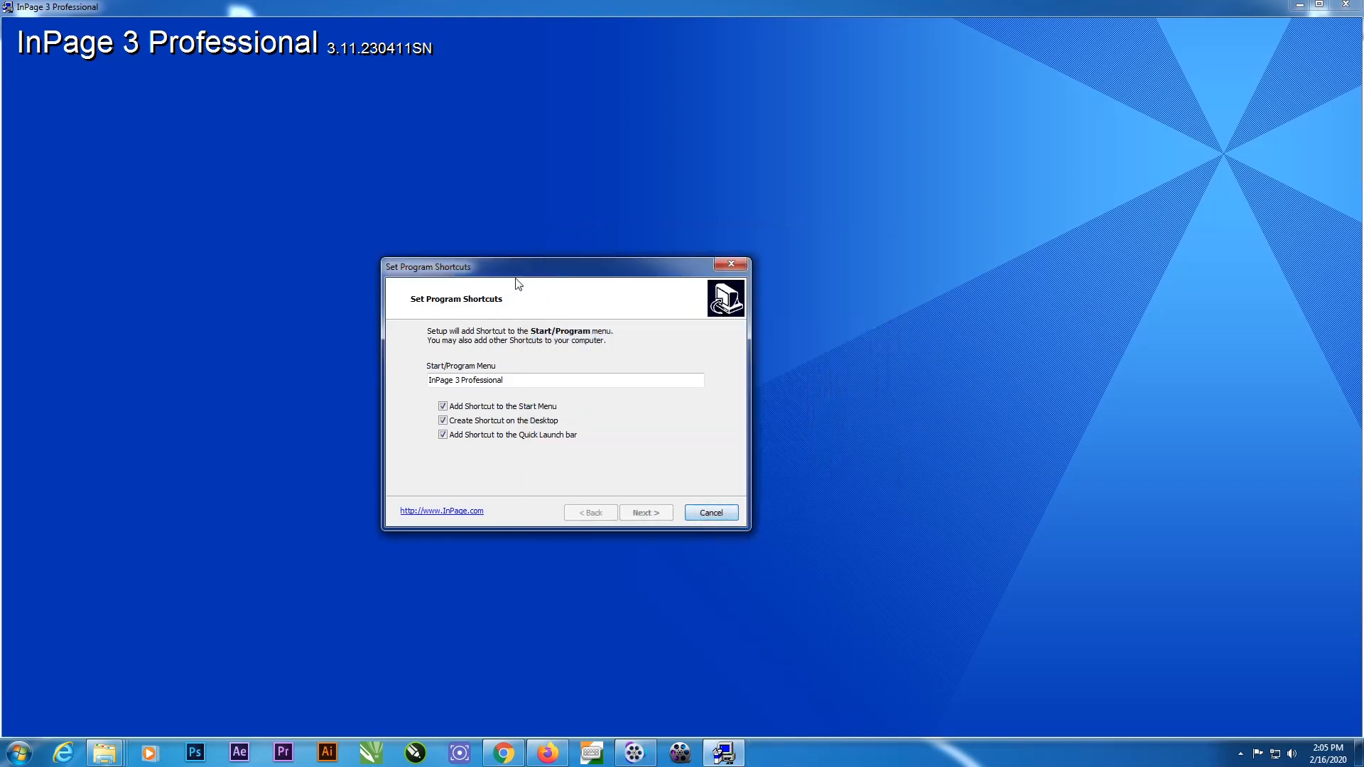
Finish the InPage 3 Professional setup with the option to restart the computer later
drag(526, 268, 640, 261)
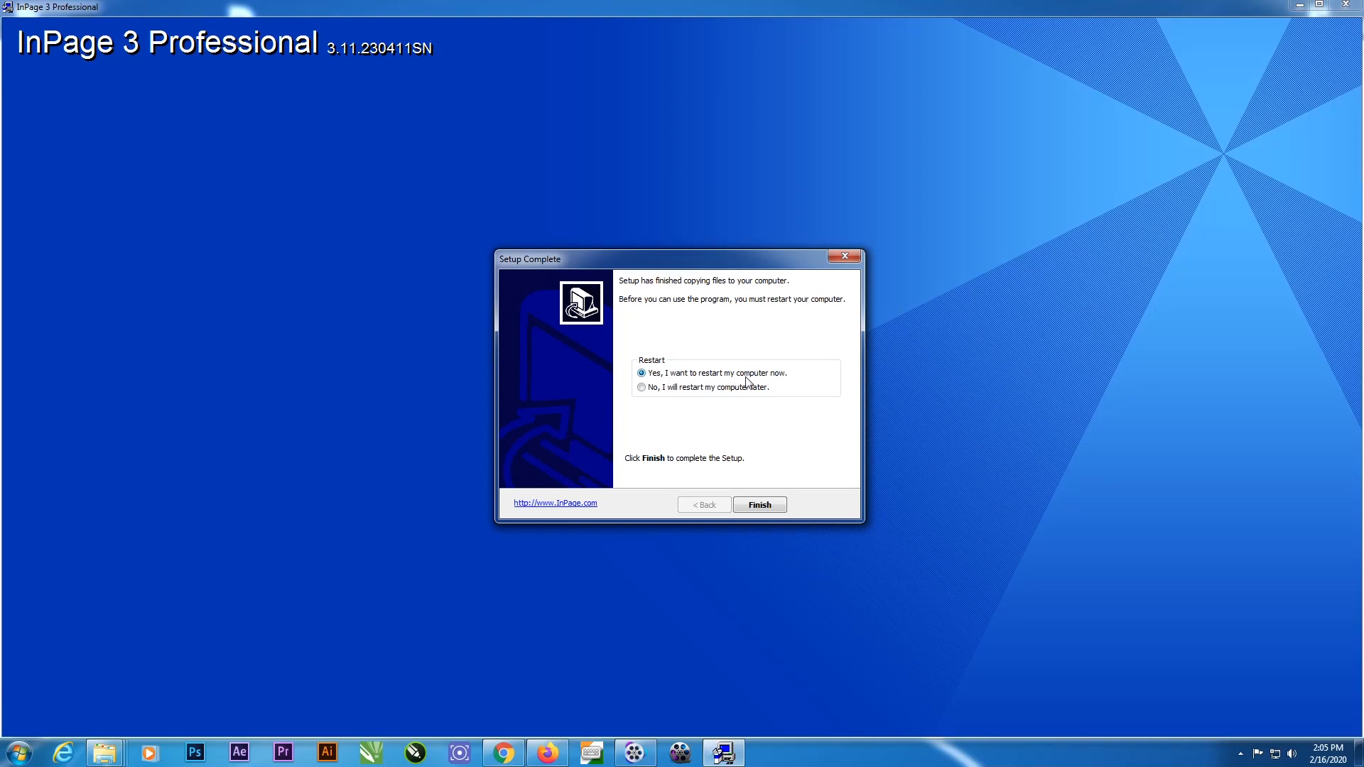
click(641, 387)
click(756, 506)
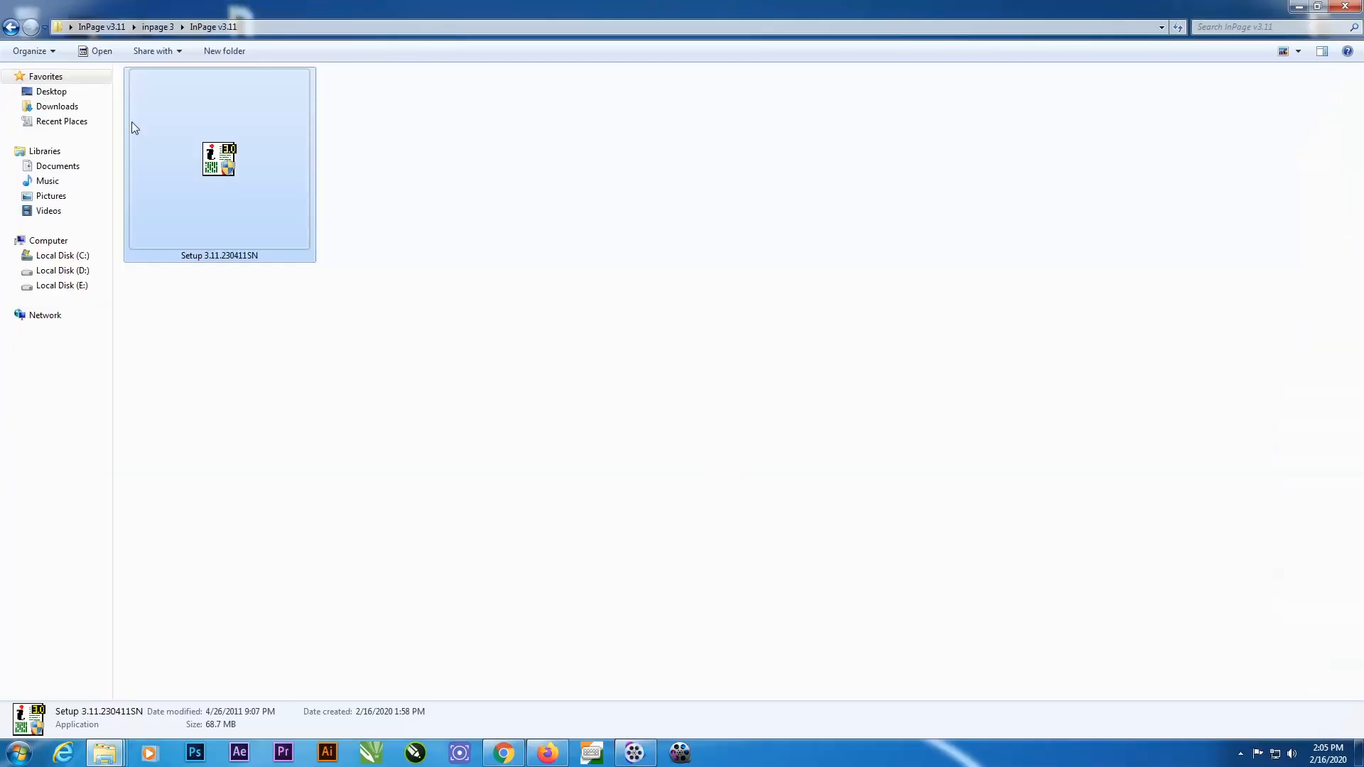
Run InPage Patcher from the InPage 3.11 Patcher folder, turn off its sound, and start the patch
click(11, 27)
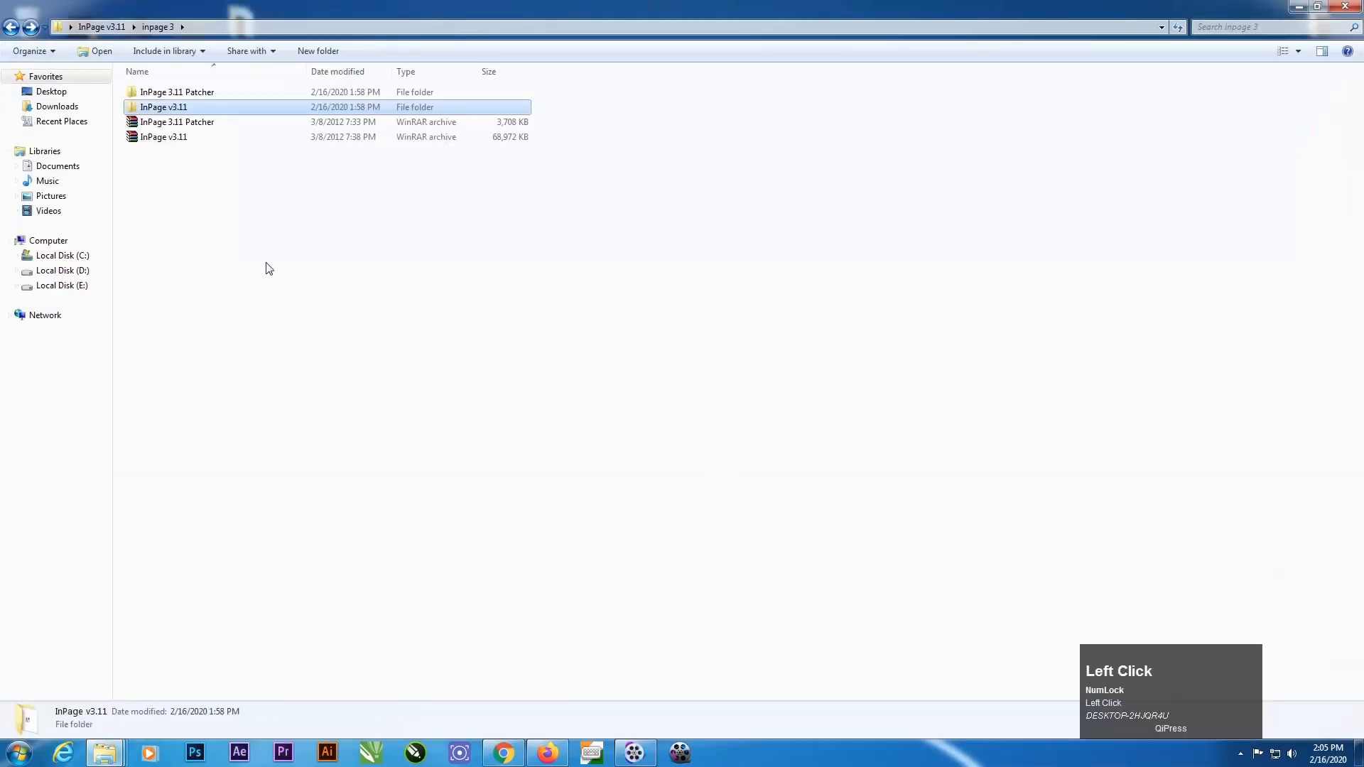
click(235, 213)
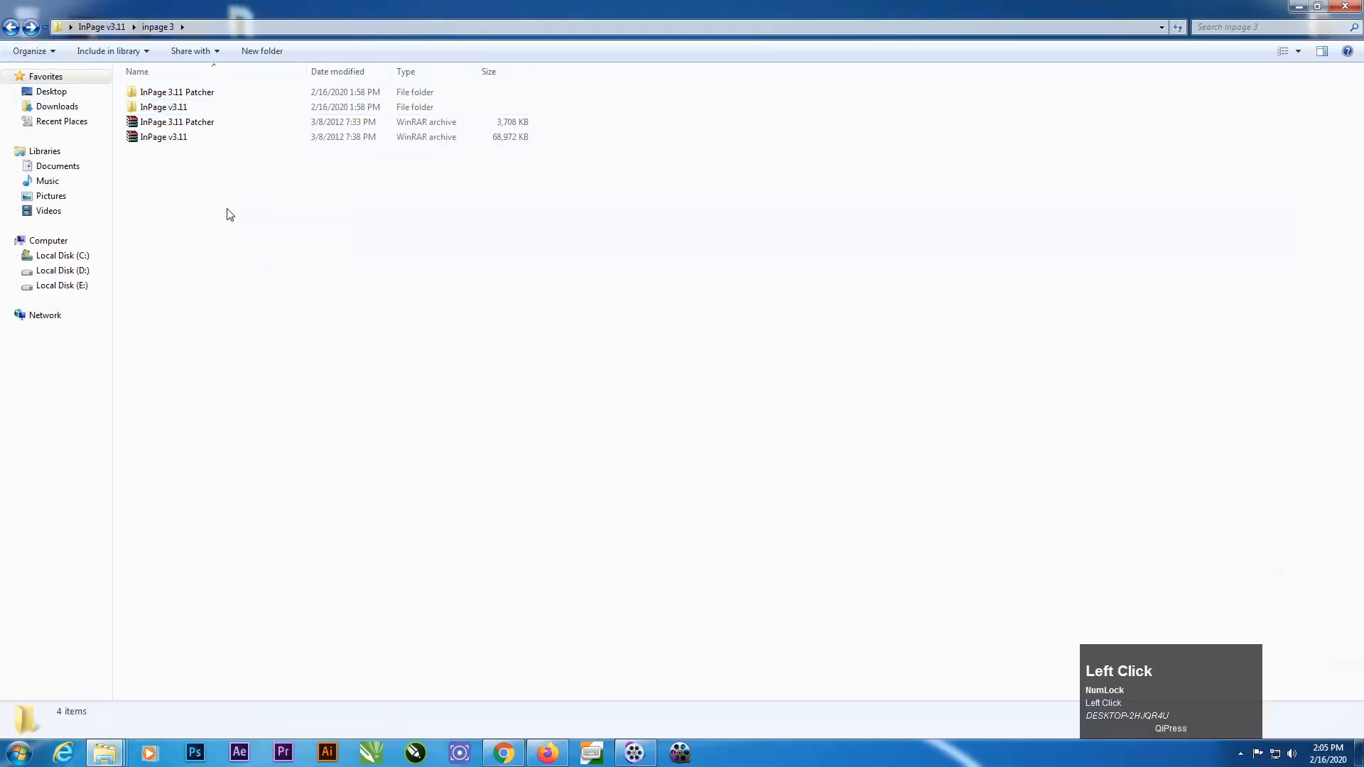
double_click(226, 97)
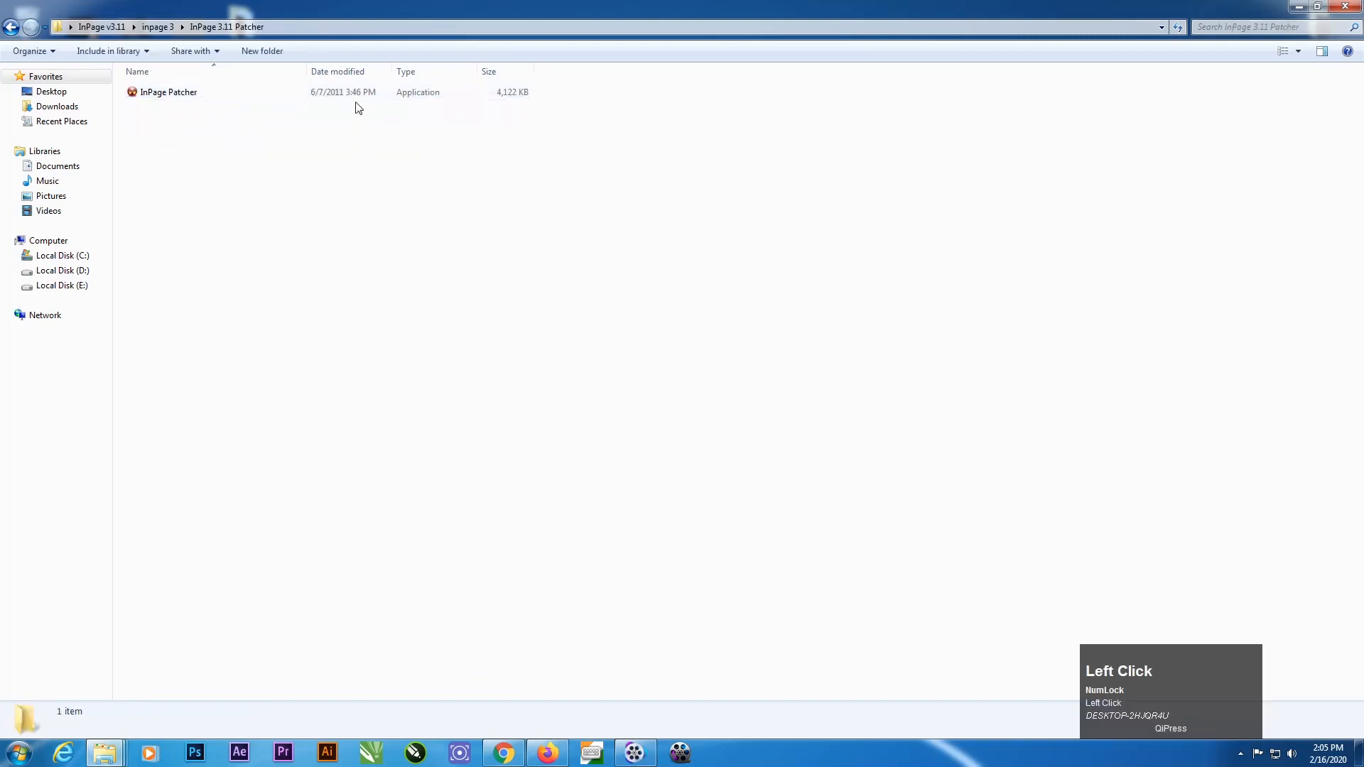
double_click(356, 92)
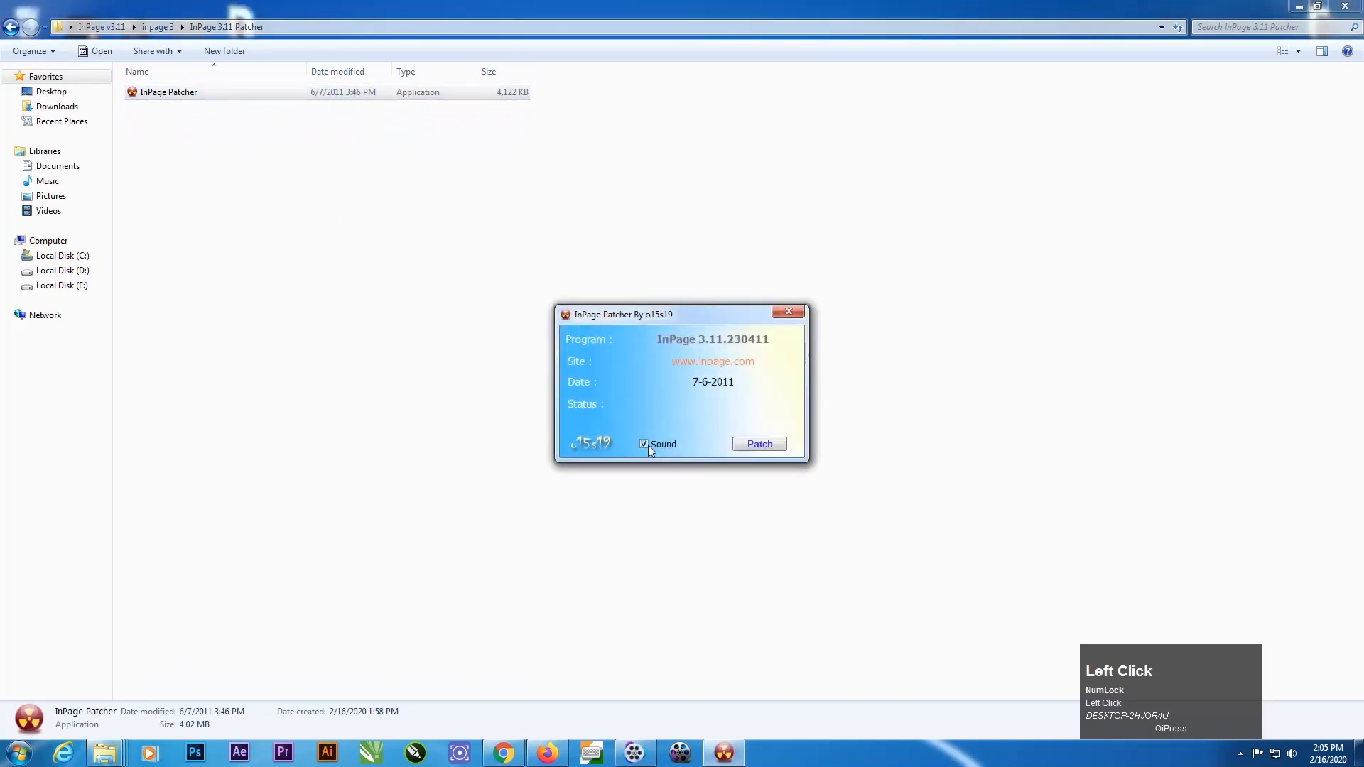
drag(704, 308, 586, 256)
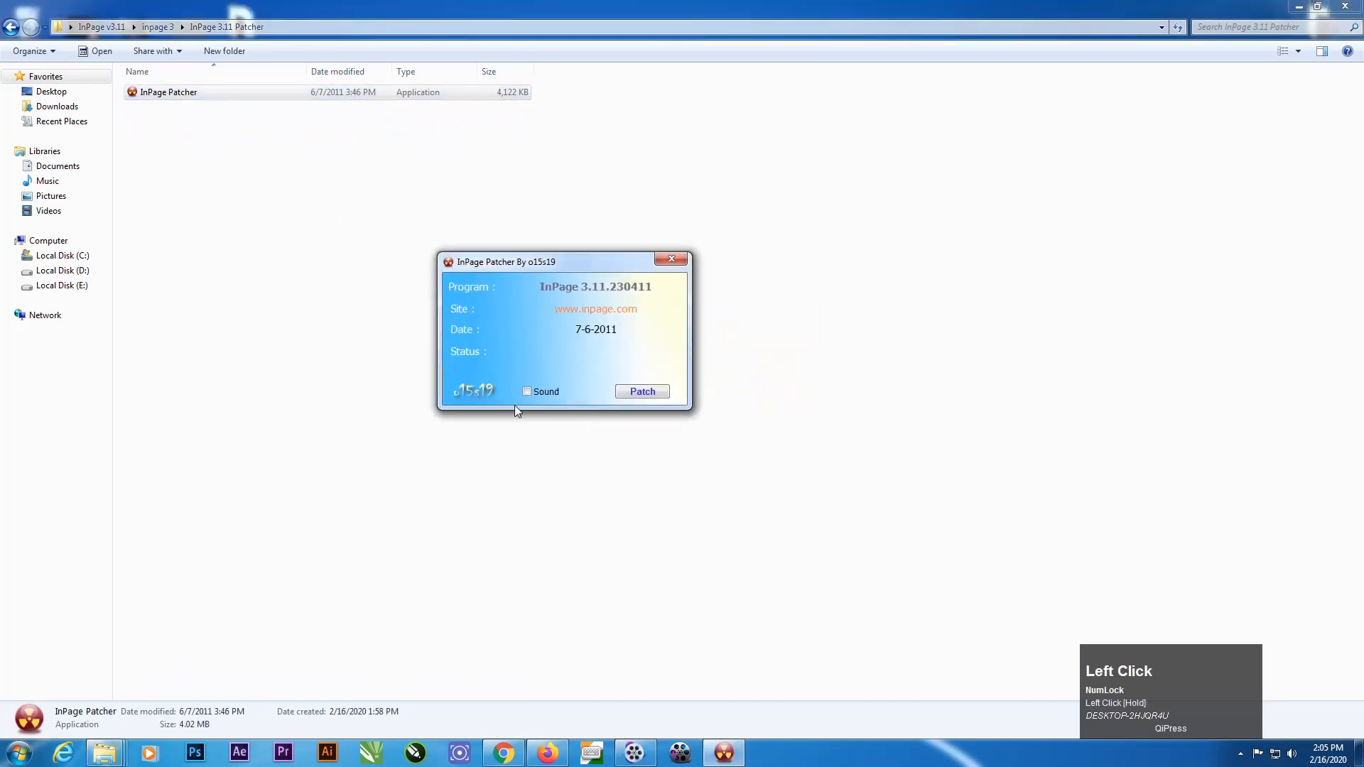
click(644, 395)
click(661, 425)
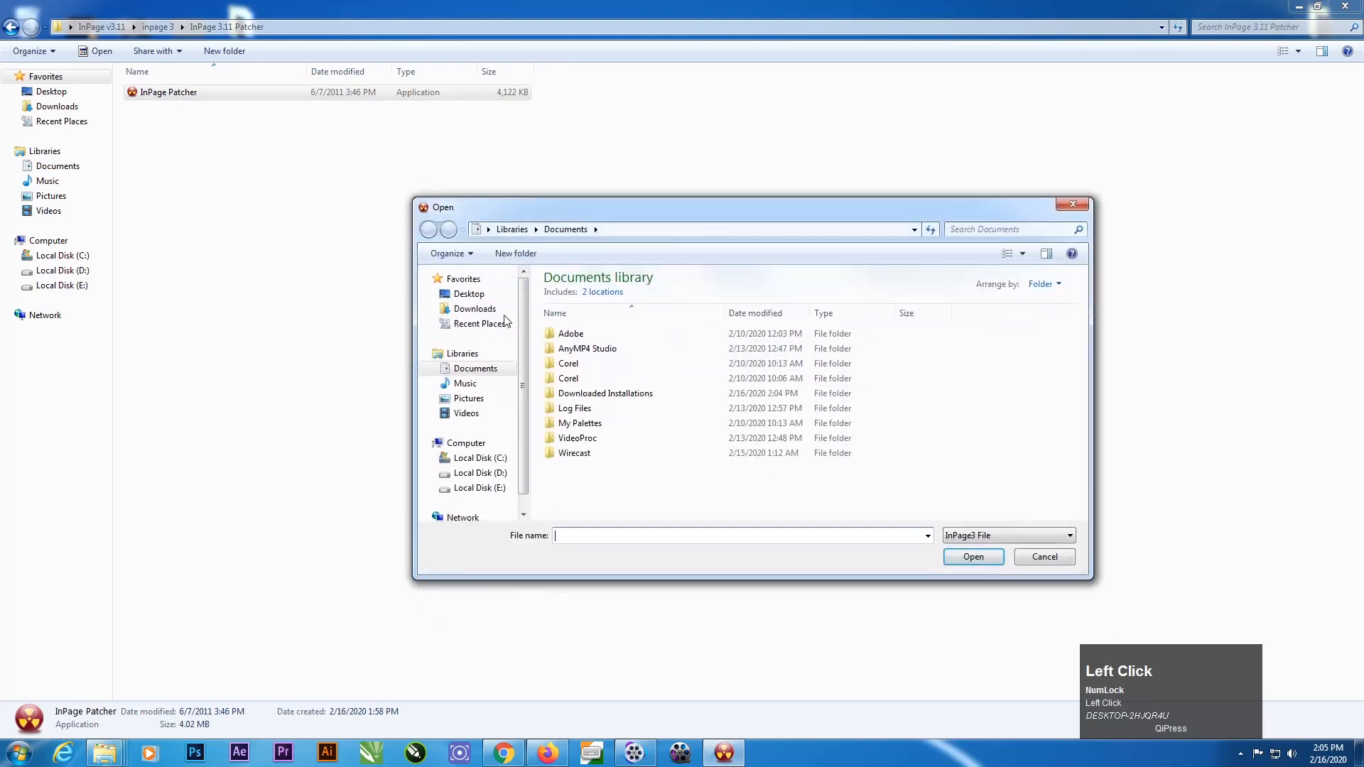
Choose InPage3 in C:\Program Files (x86)\InPage\InPage 3 Professional as the file to patch, and close the patcher and its folder
click(481, 457)
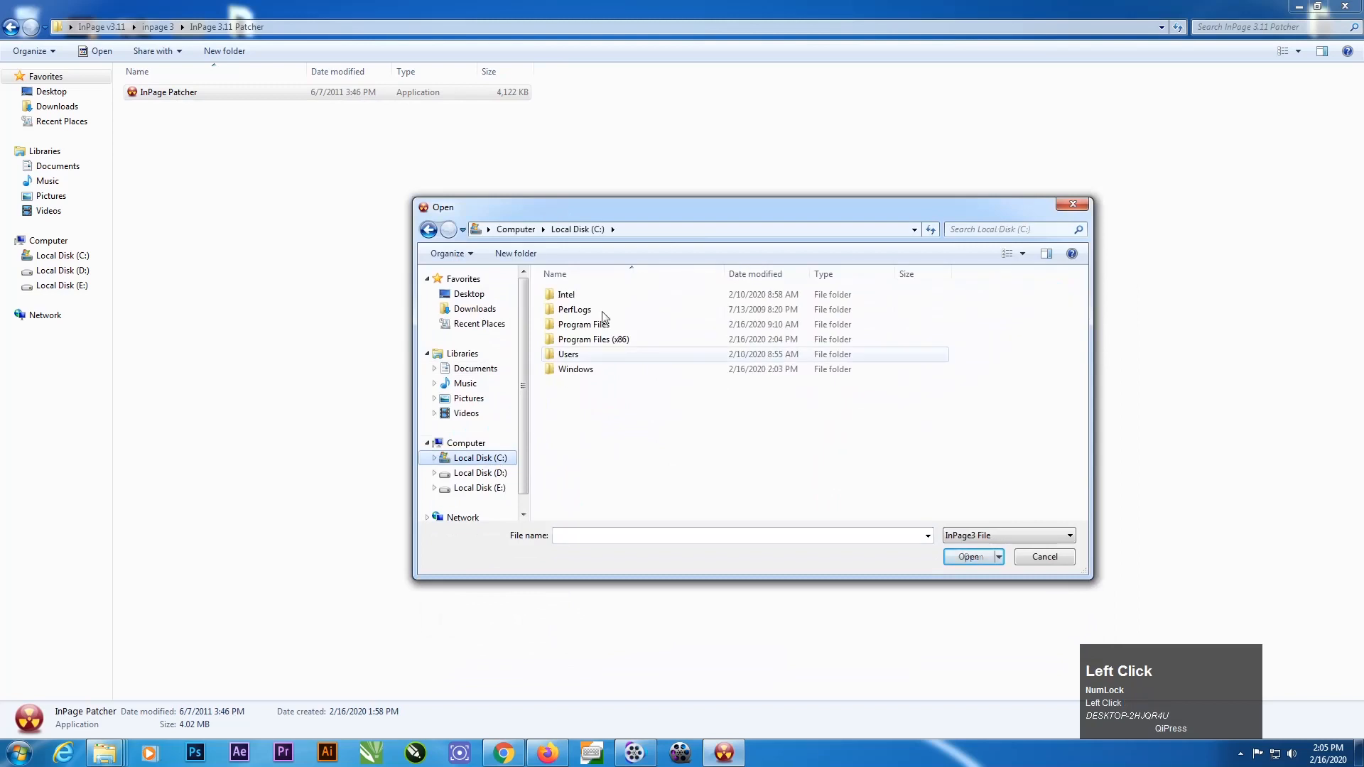
click(641, 344)
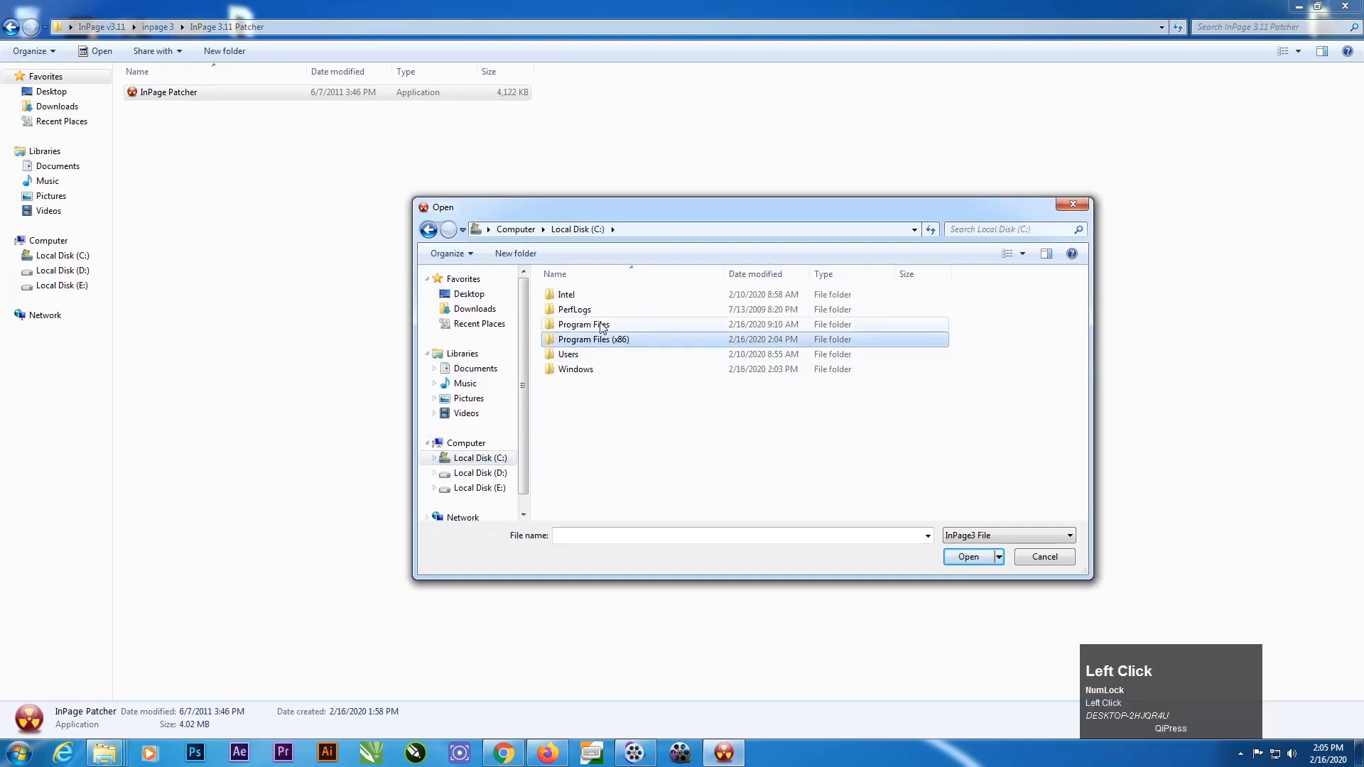
click(622, 348)
double_click(637, 349)
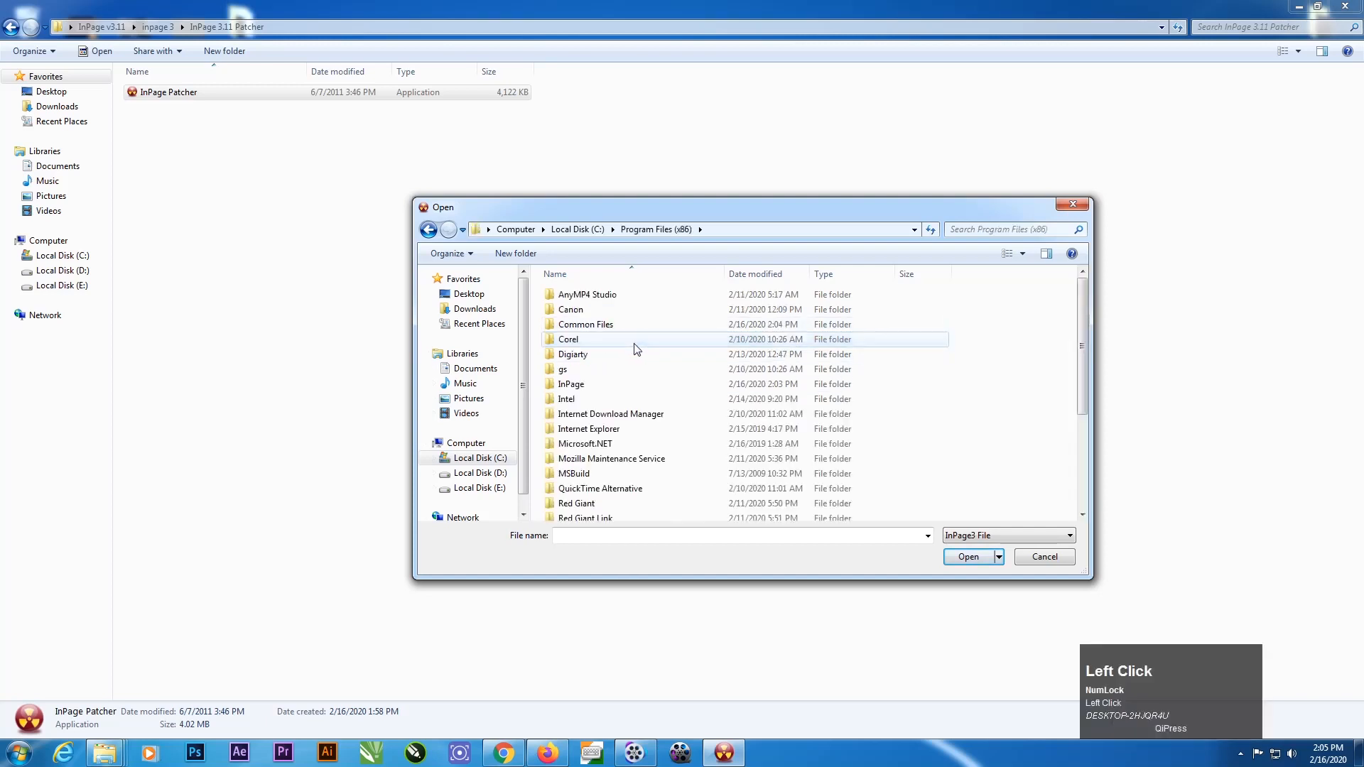
double_click(572, 385)
double_click(623, 299)
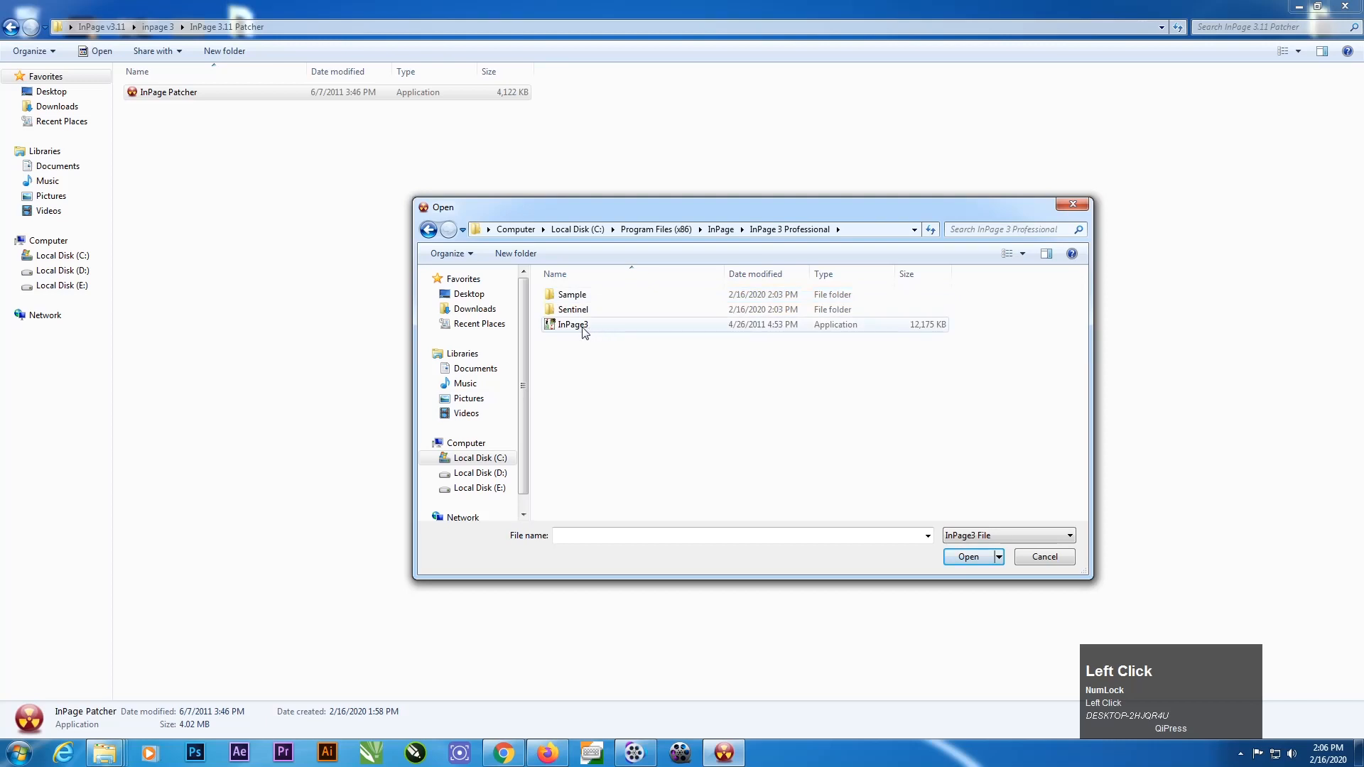
click(584, 332)
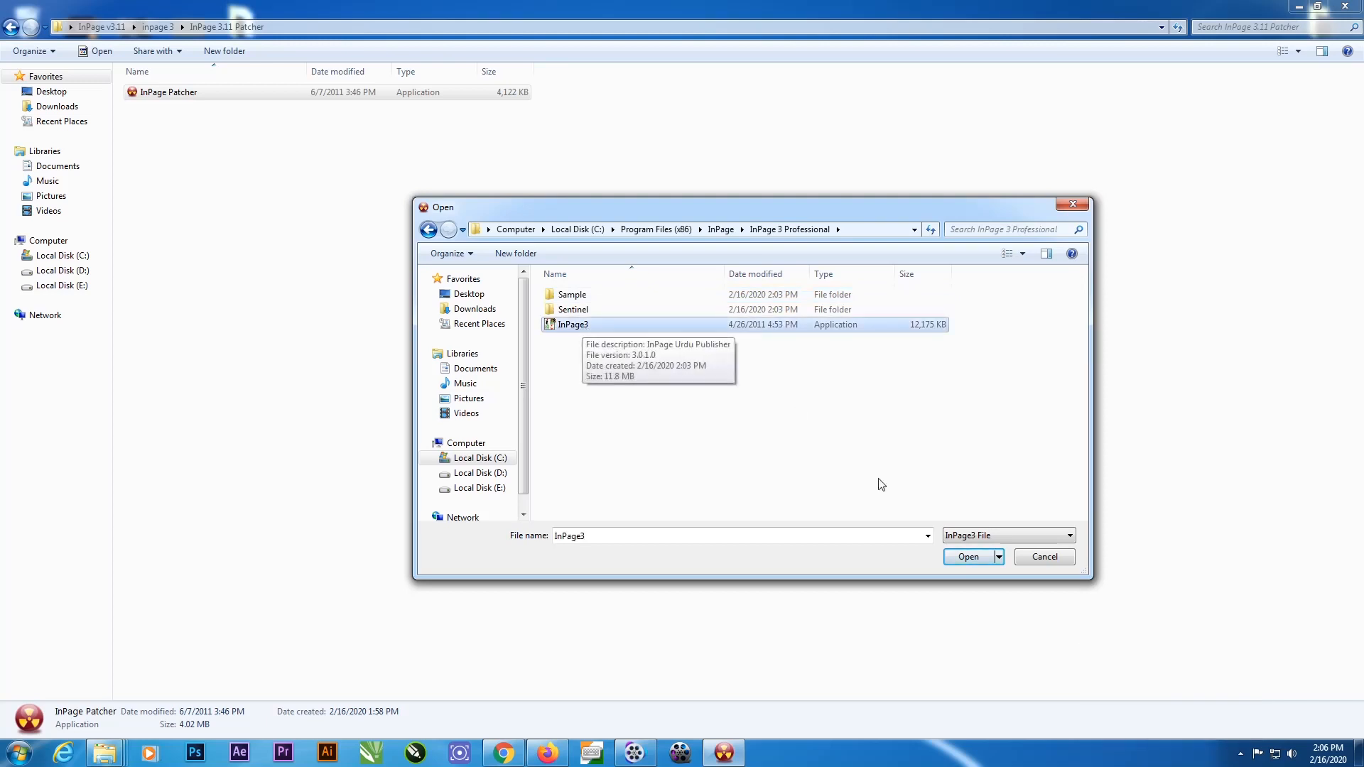
click(968, 557)
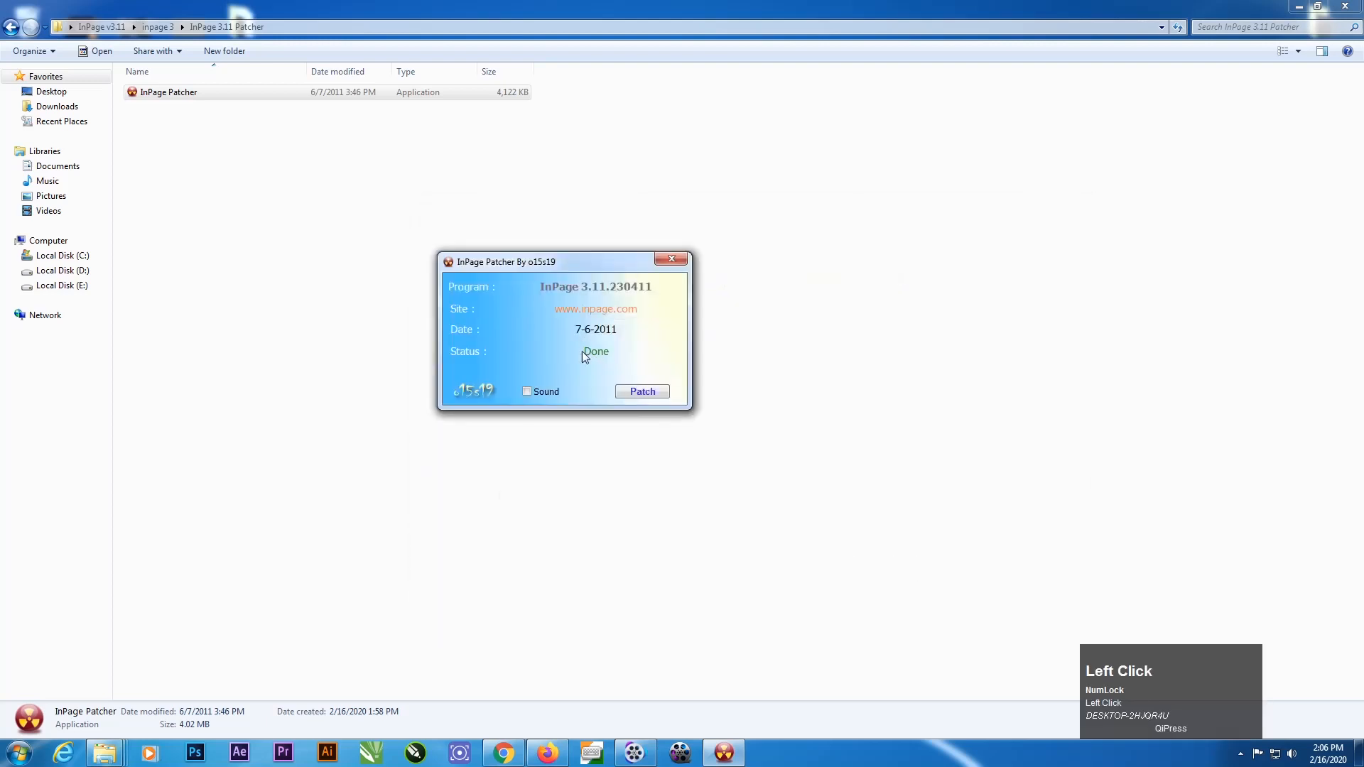
click(666, 267)
click(1345, 6)
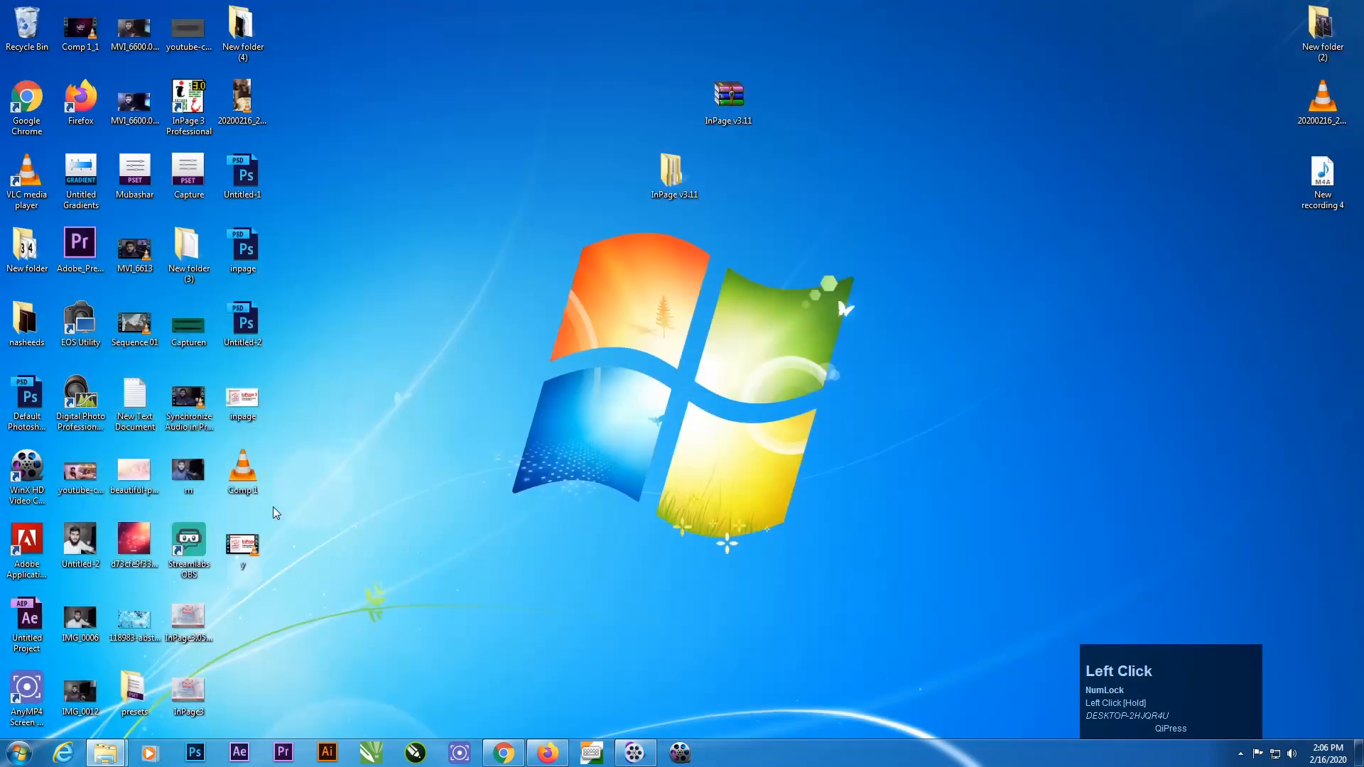
Launch InPage 3 Professional from the desktop, create a default A4 document, and enter a row of k letters as test text
double_click(187, 105)
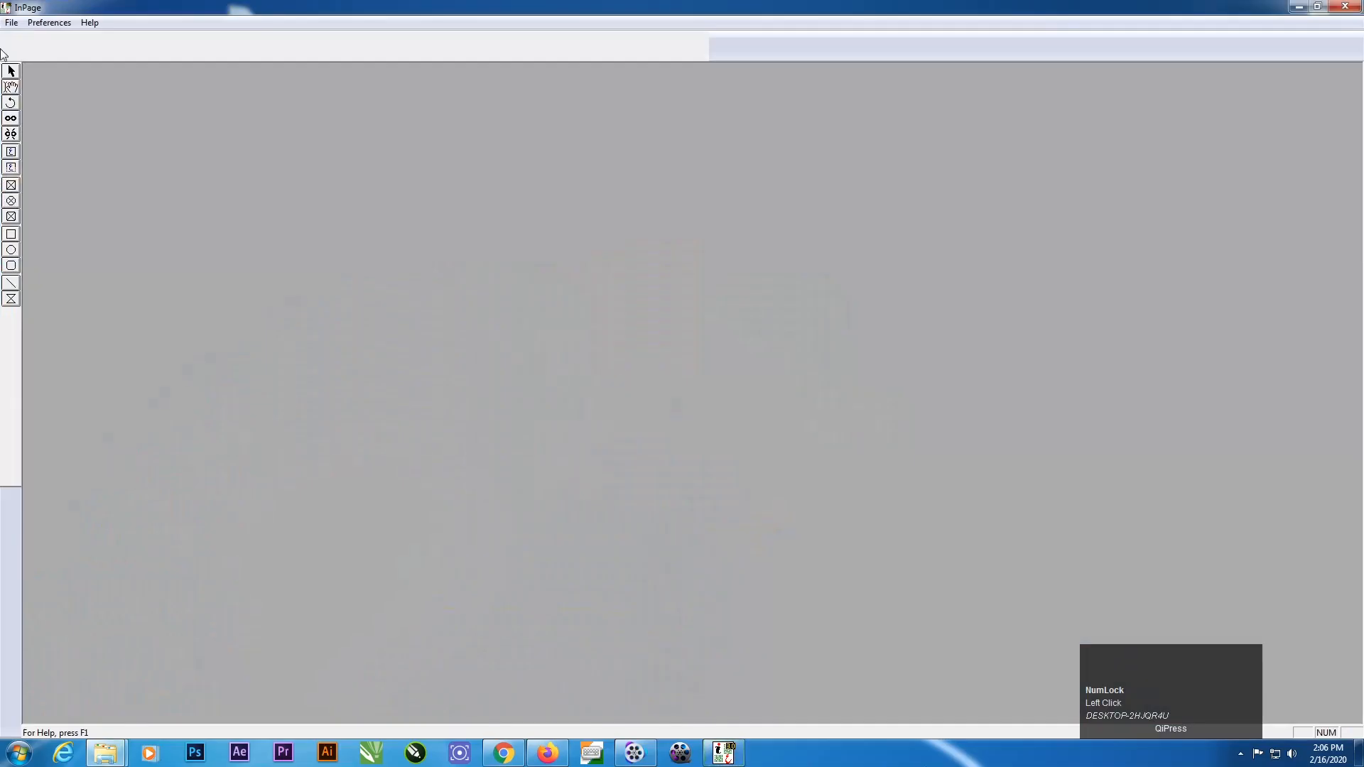
click(11, 22)
click(37, 38)
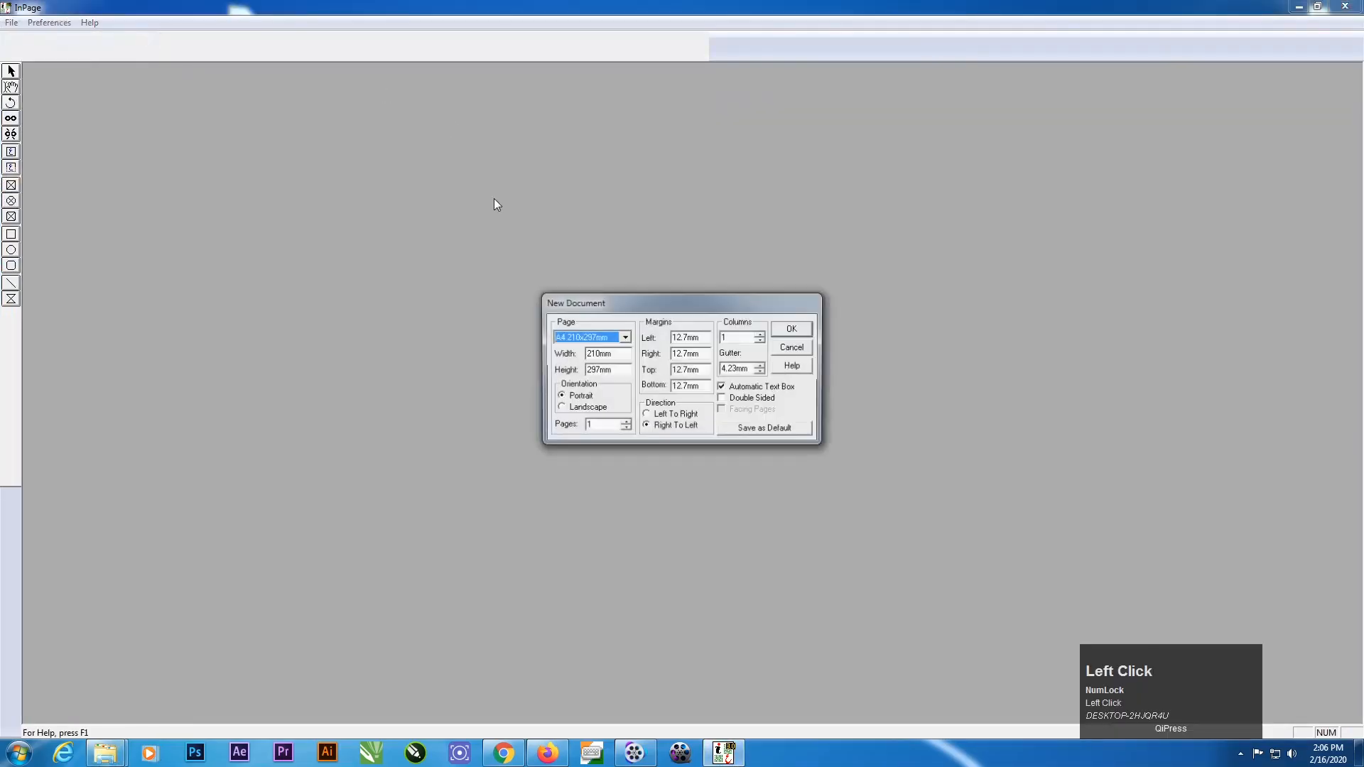
click(794, 331)
text(kkkkk)
click(938, 135)
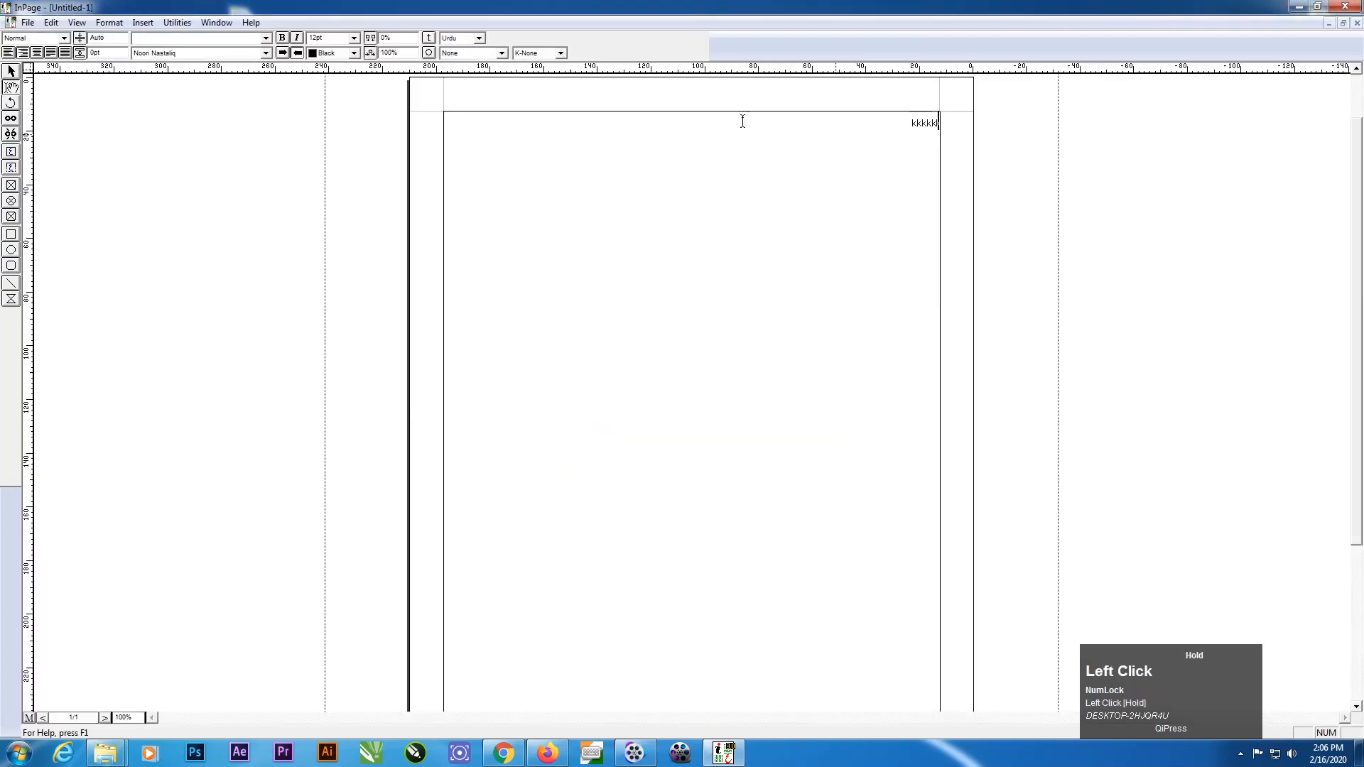
Set the test text's font size to 60 pt and extend it with "kkkkygtgfvh"
double_click(918, 123)
click(906, 123)
double_click(908, 123)
click(910, 124)
double_click(912, 125)
click(353, 37)
click(323, 117)
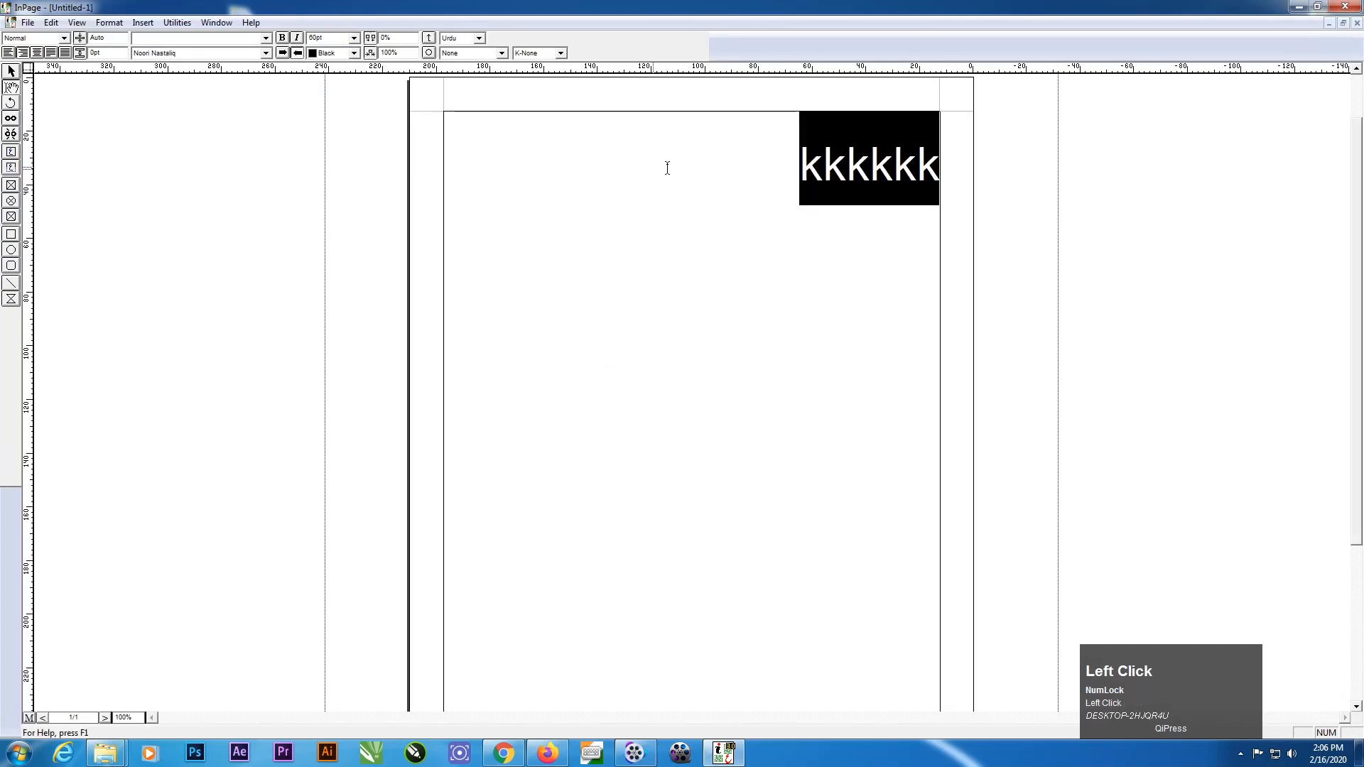
text(kkkkygtgfvhb)
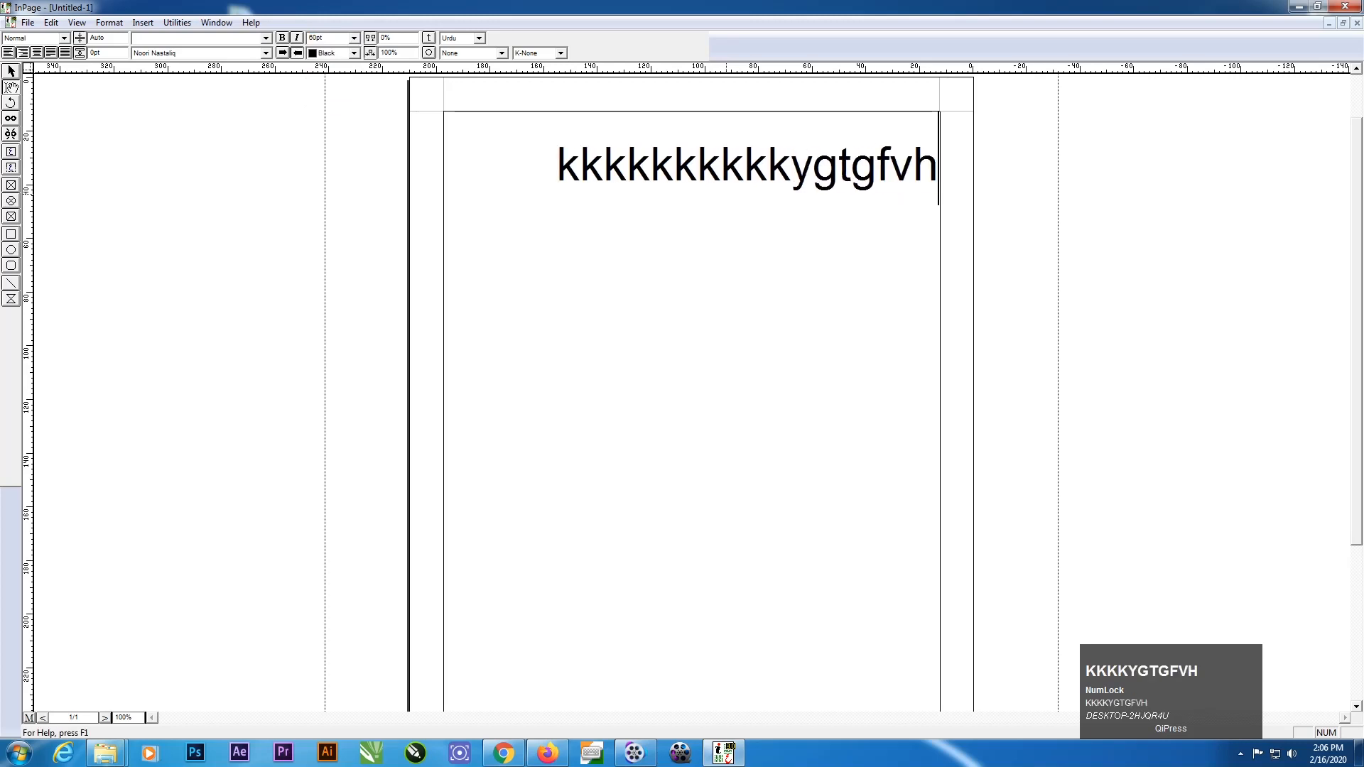
Delete all the test text and close InPage without saving the document
drag(471, 183, 939, 170)
key(BackSpace)
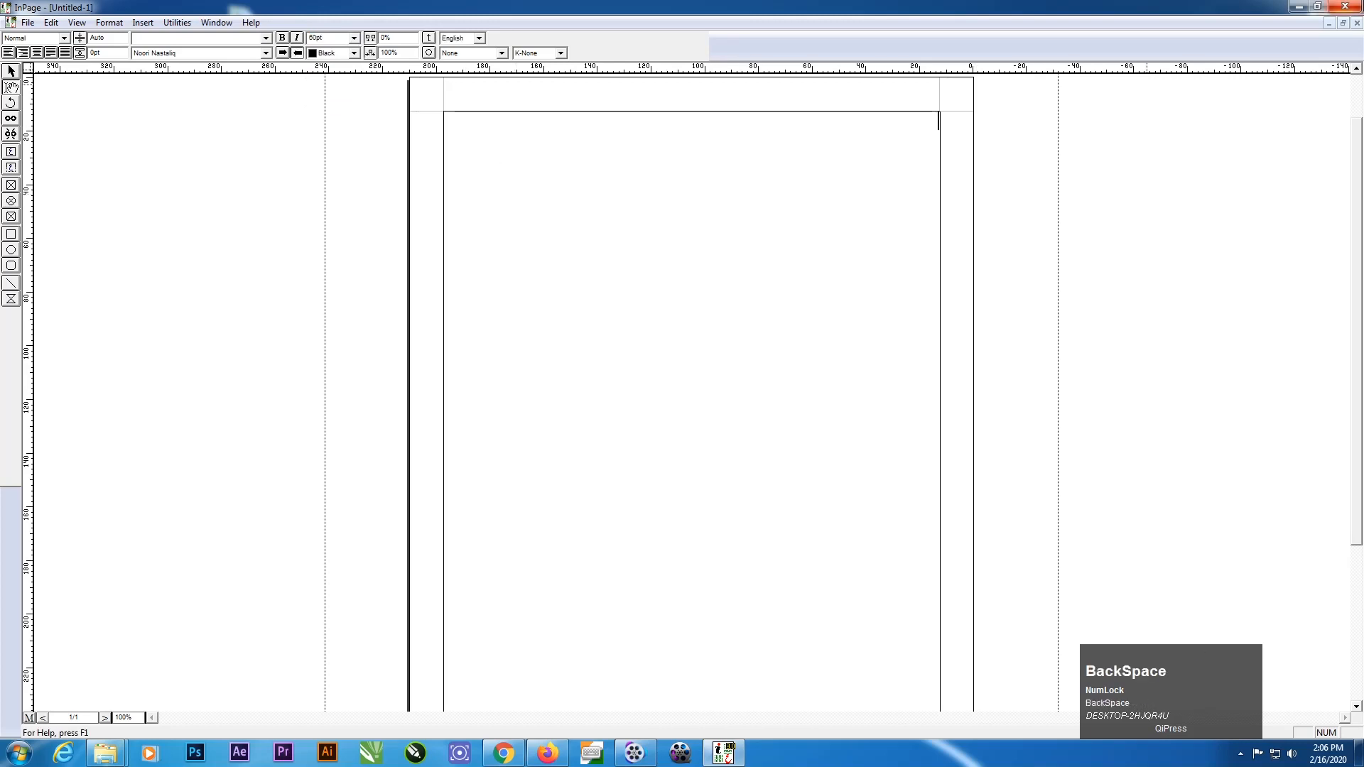
click(1345, 7)
click(691, 405)
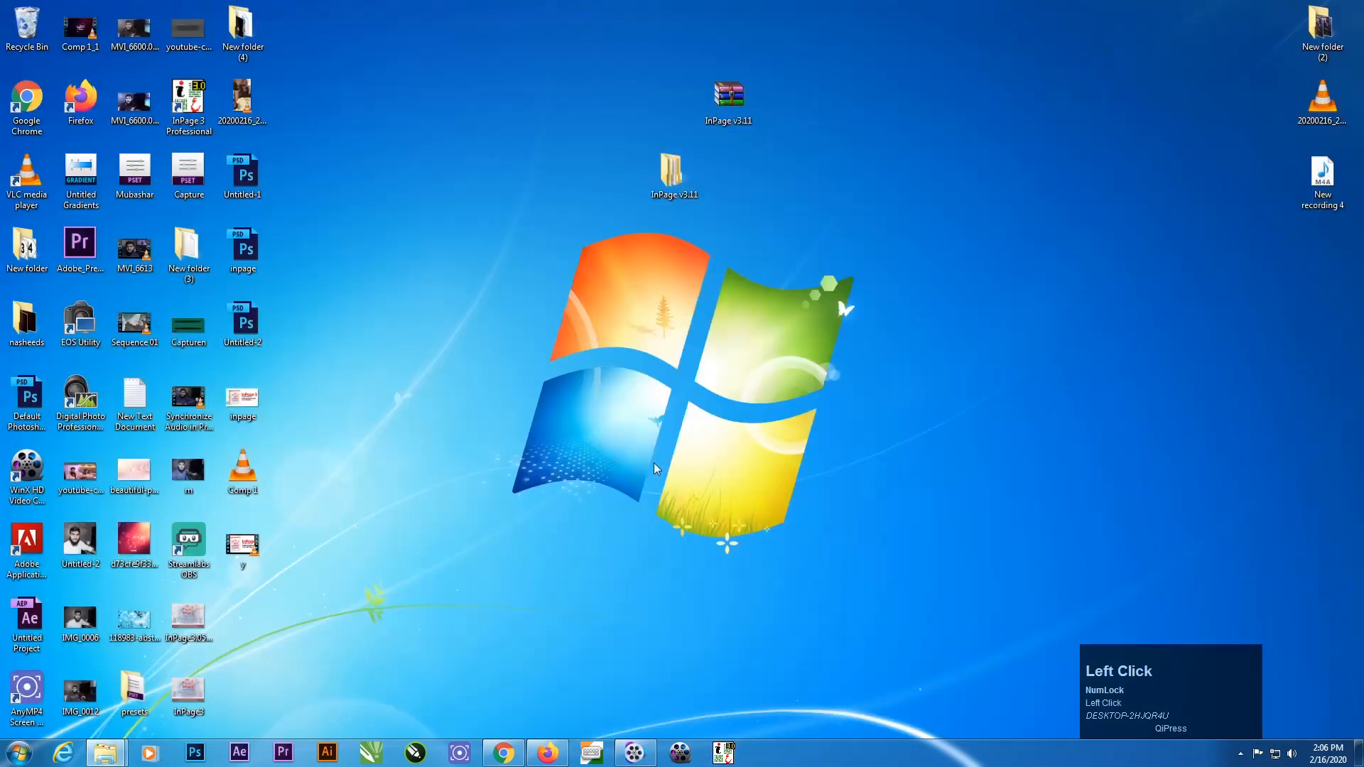
Switch to Firefox and examine the CLE and Urdu.ca pages from the "phonetic keyboard" search results
click(547, 754)
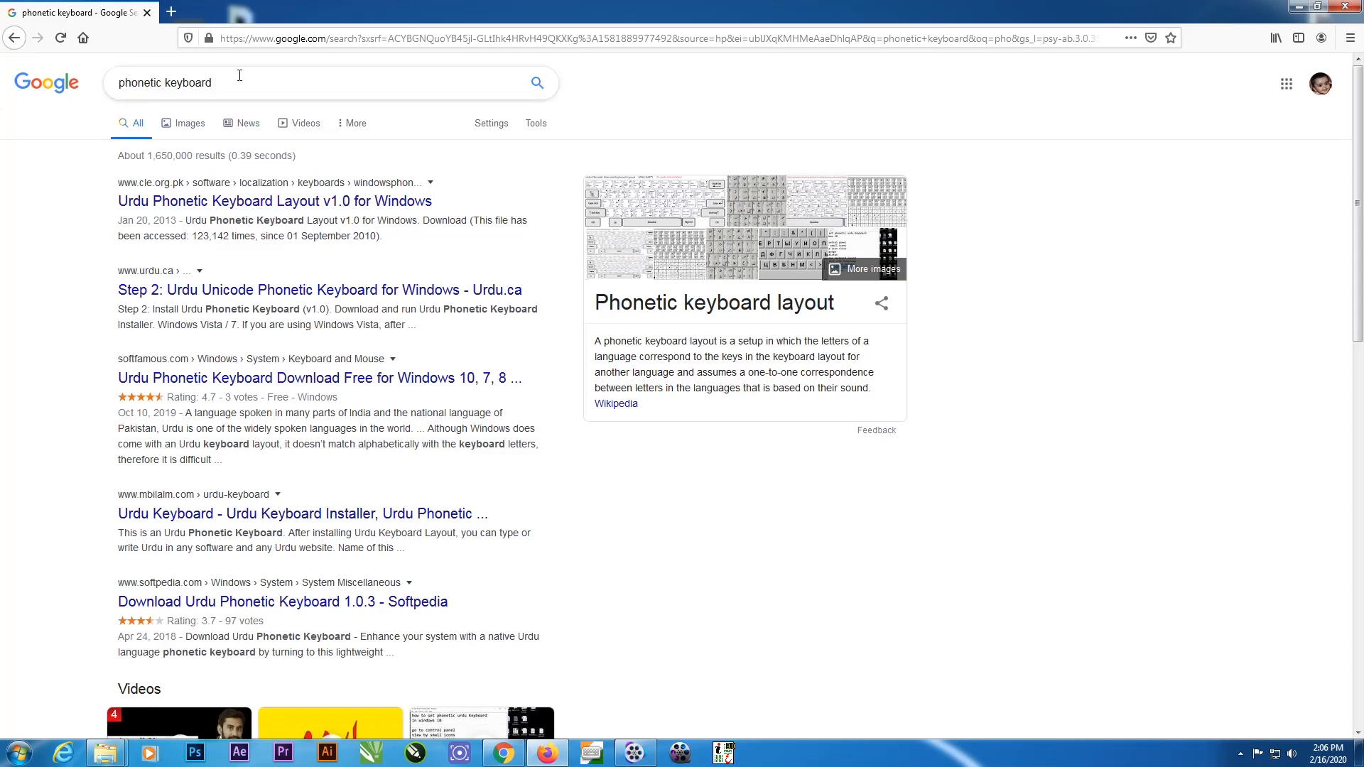
click(223, 206)
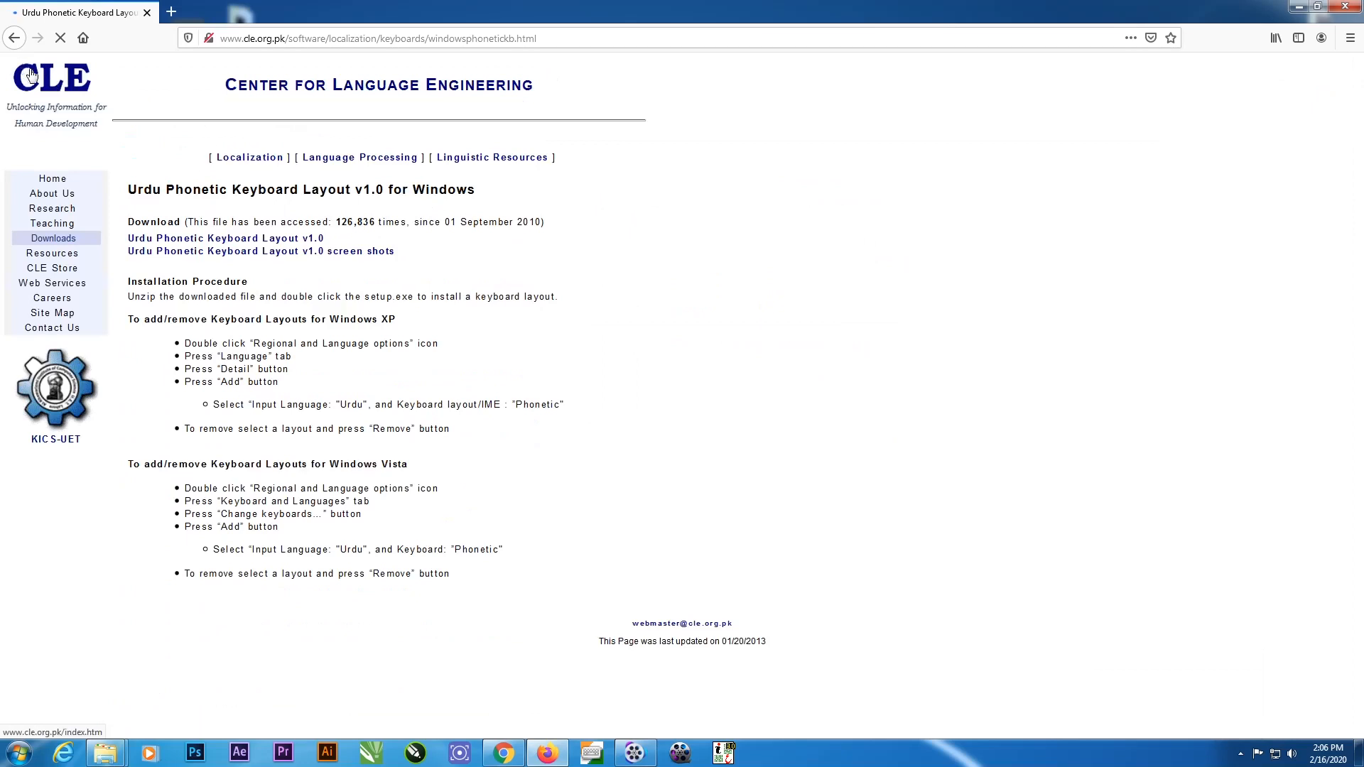
click(14, 38)
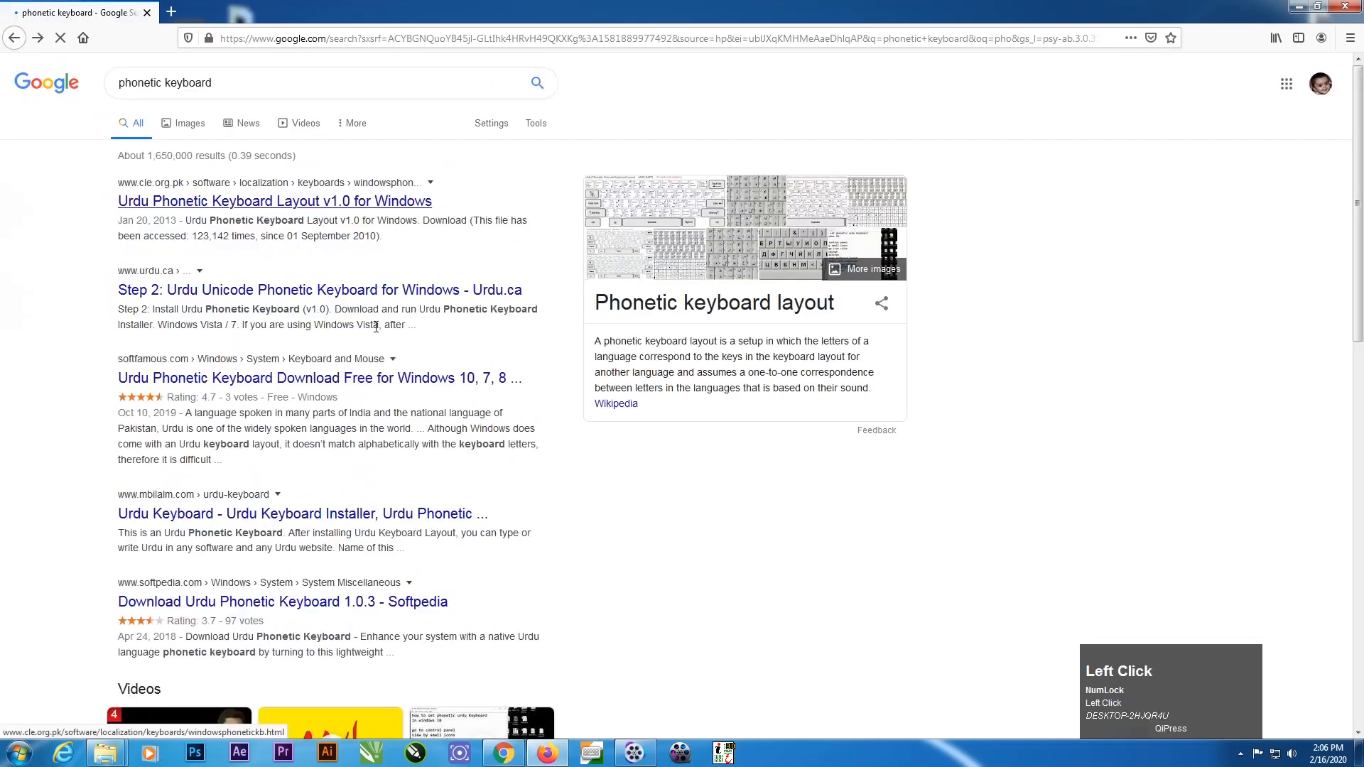
click(398, 373)
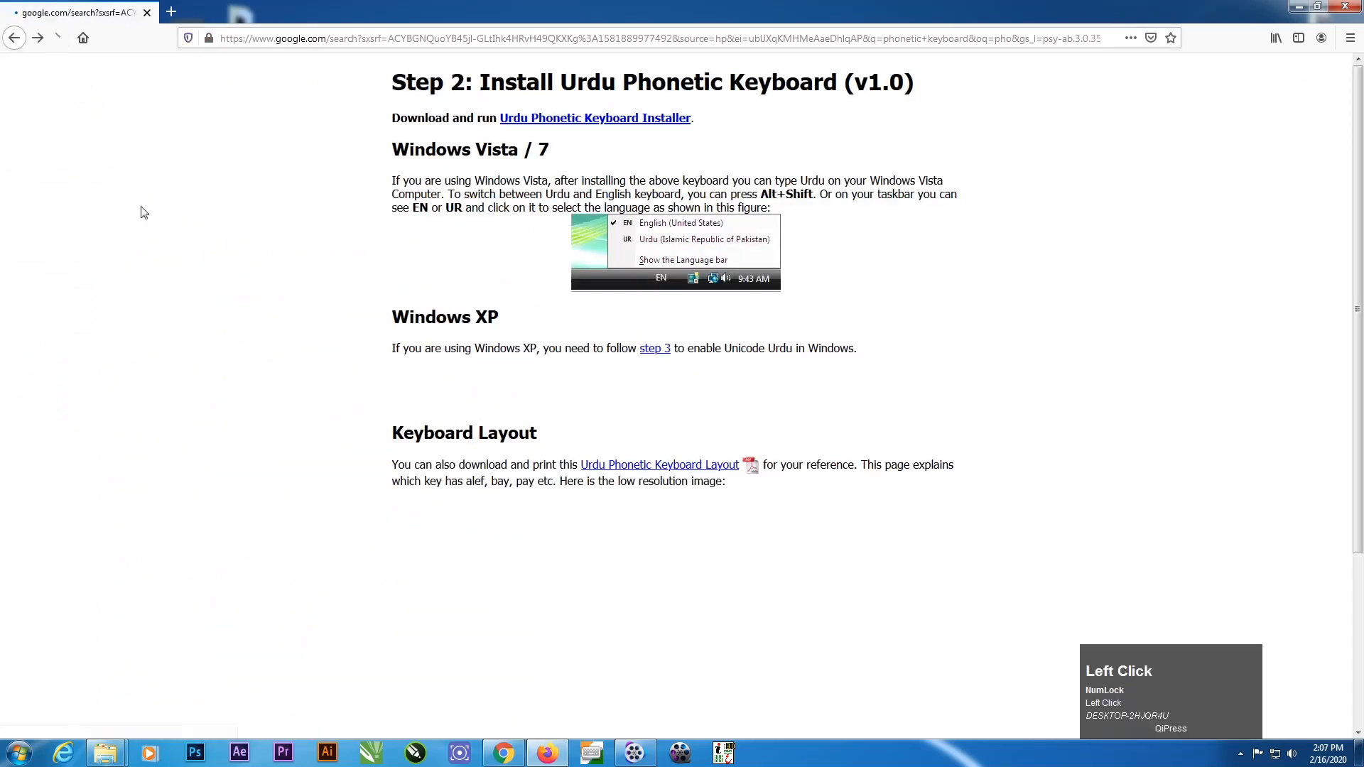
click(15, 37)
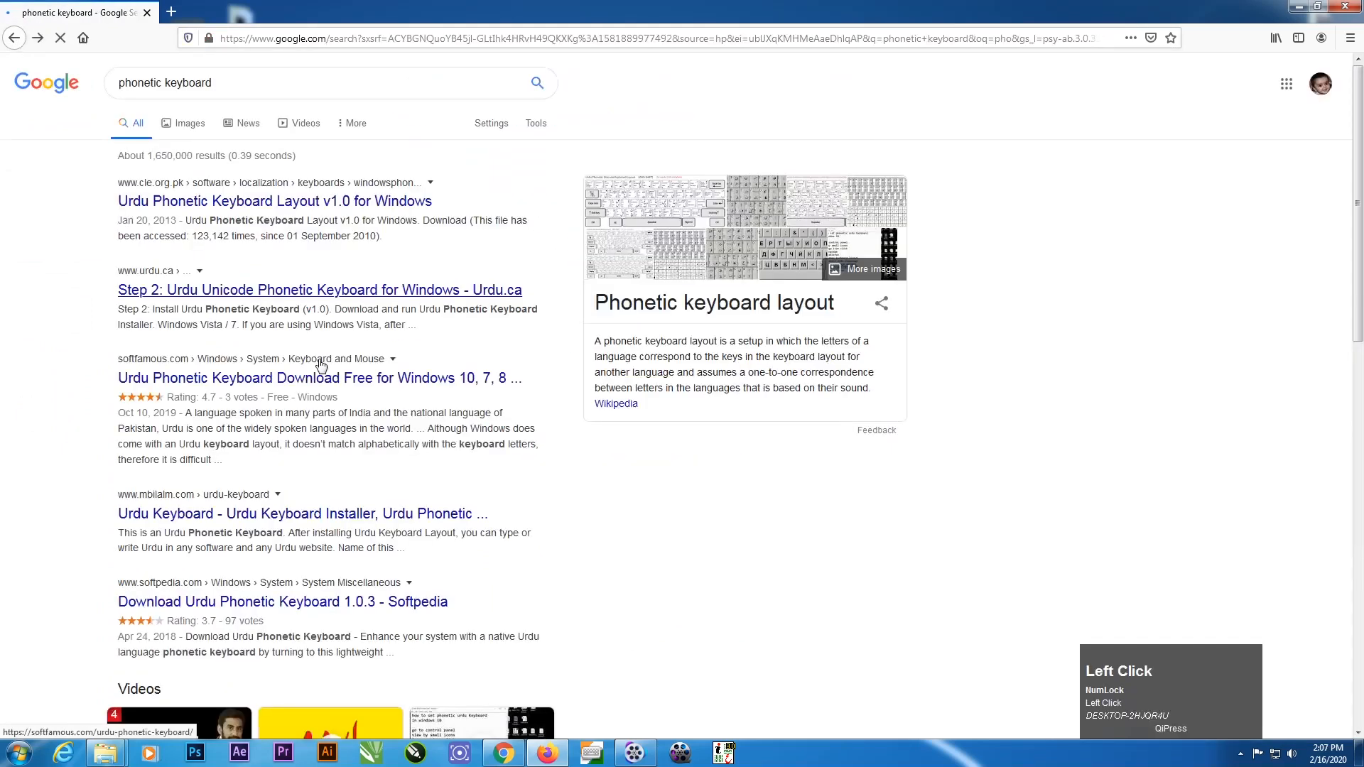
Download Phonetic-Keyboard.exe from the Urdu.ca Step 2 page and open its download folder
click(198, 292)
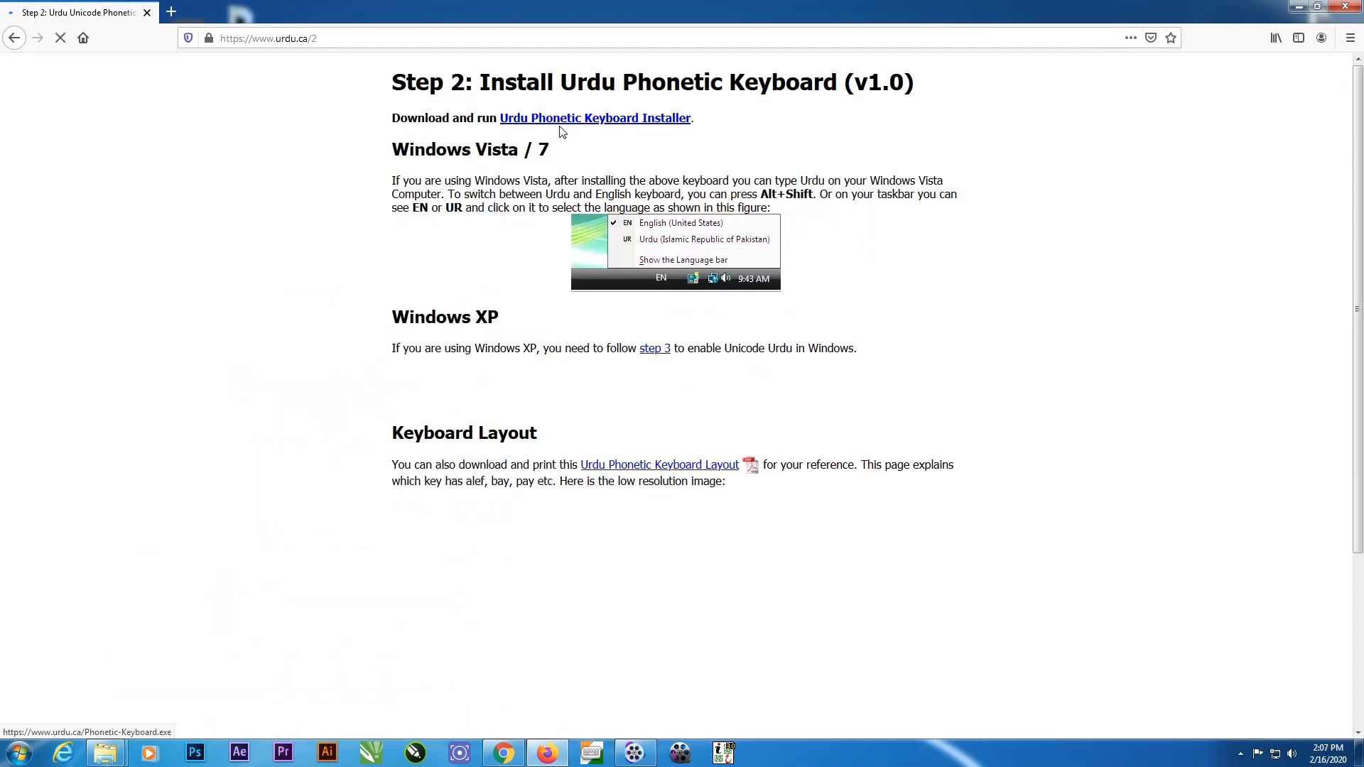
click(609, 125)
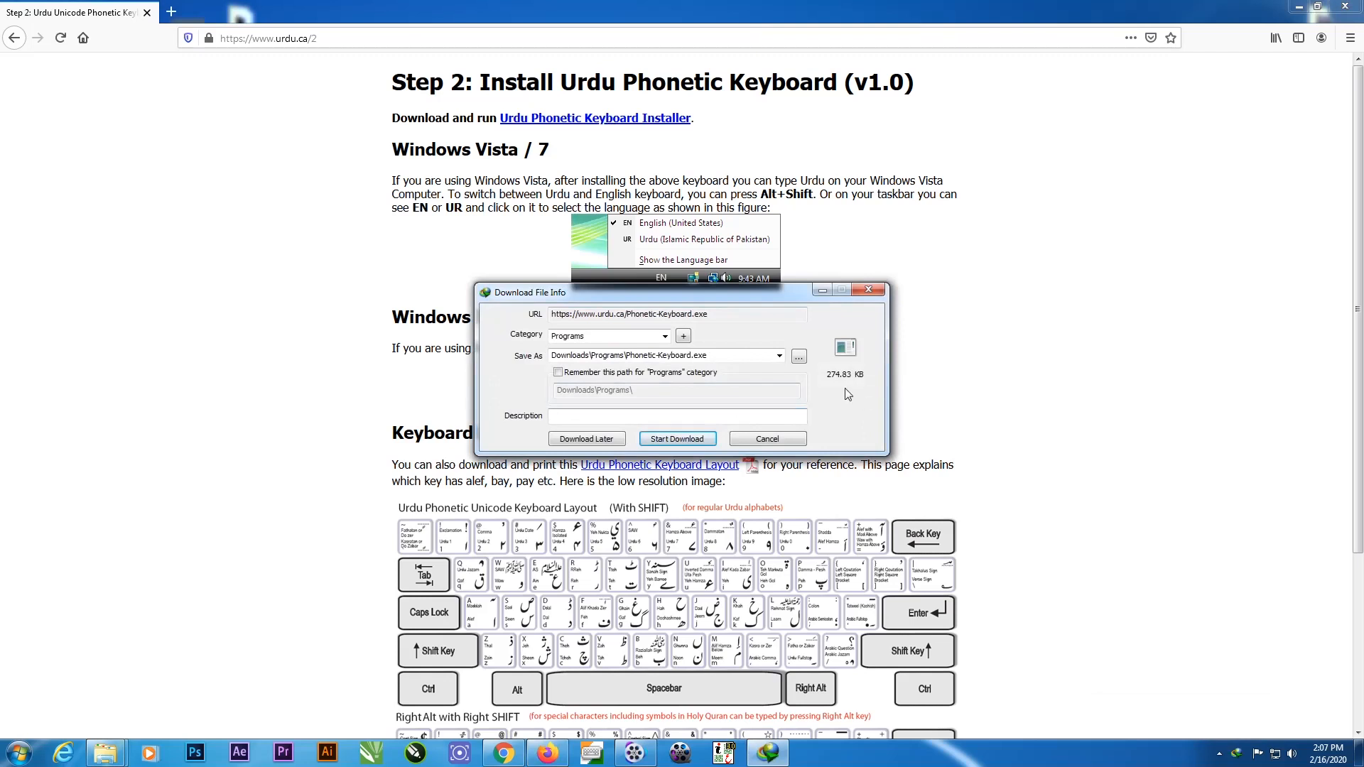
click(678, 440)
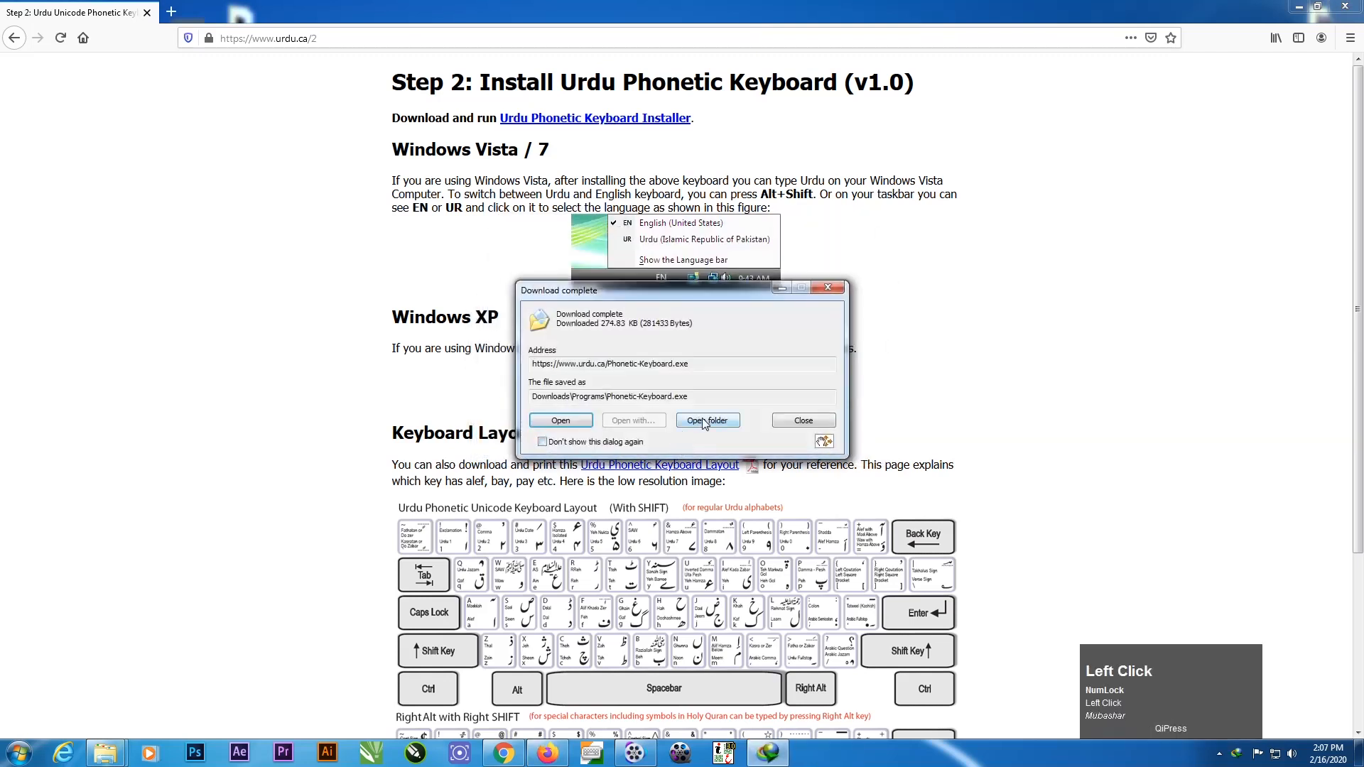
click(704, 421)
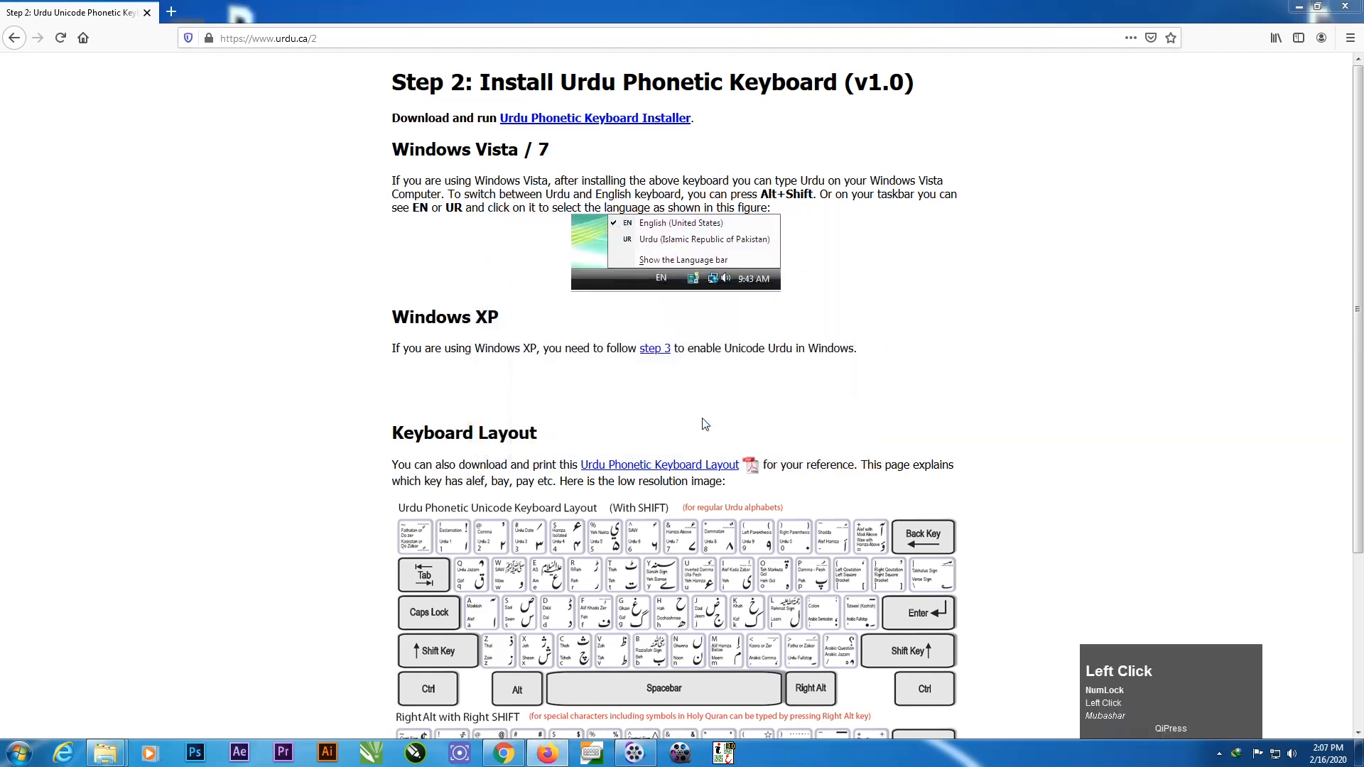
Run the downloaded Phonetic-Keyboard installer and close the Programs download folder
click(157, 127)
mouse_move(157, 126)
mouse_down()
mouse_move(508, 171)
mouse_move(181, 125)
mouse_up()
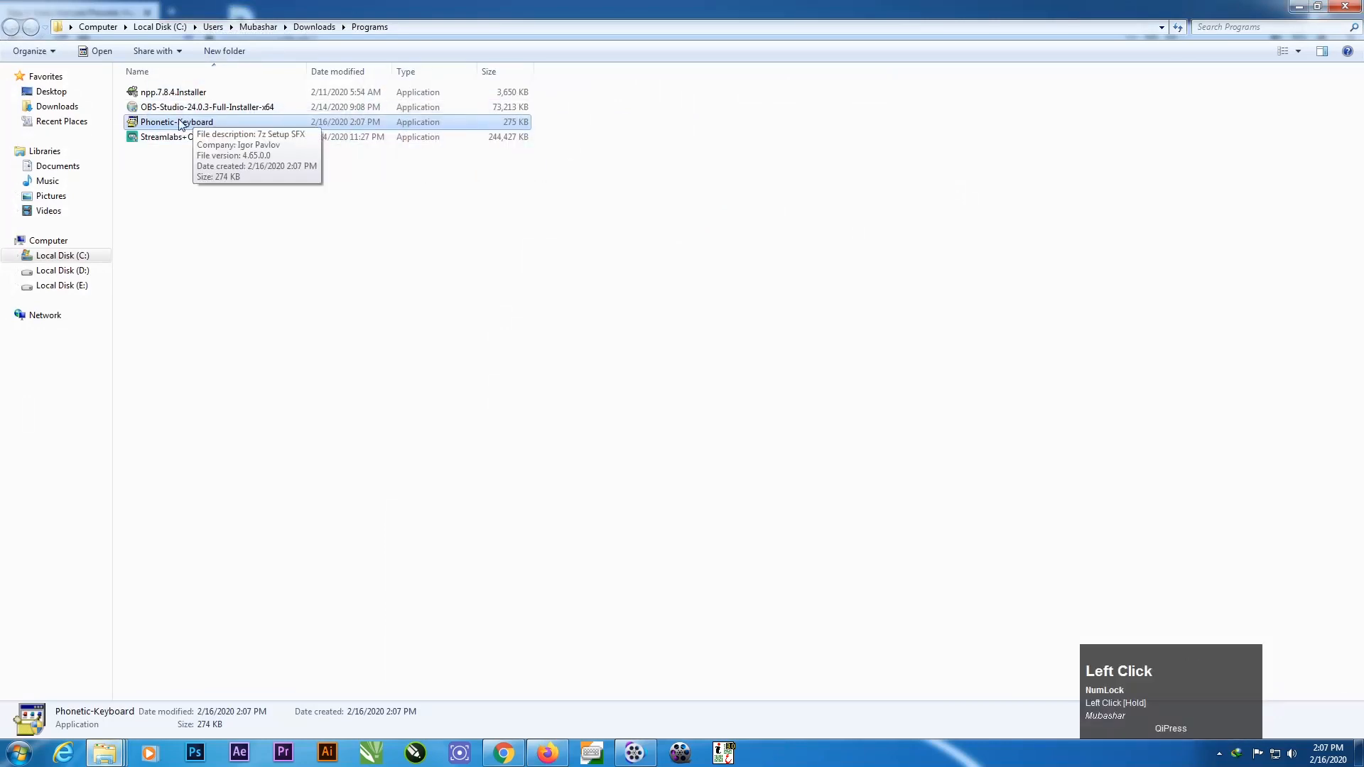
right_click(157, 126)
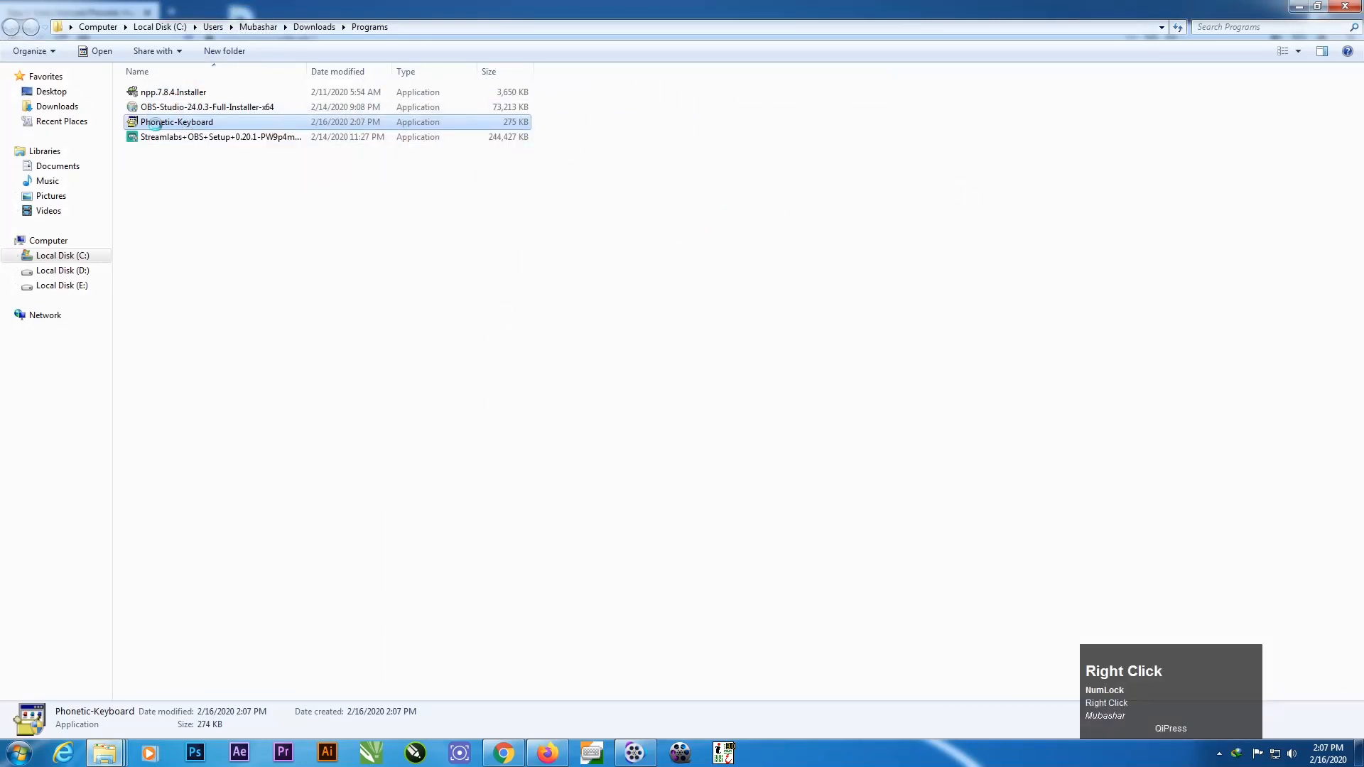
click(168, 133)
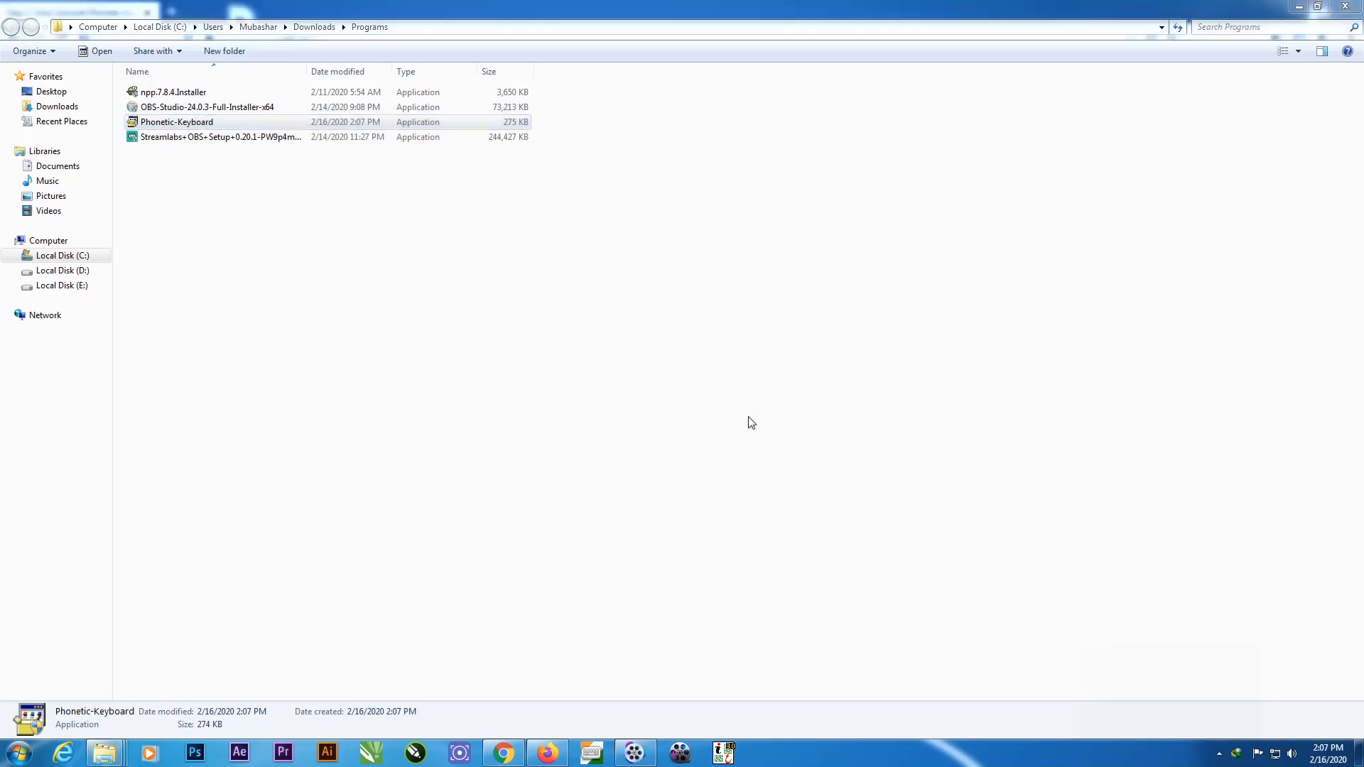
click(1345, 7)
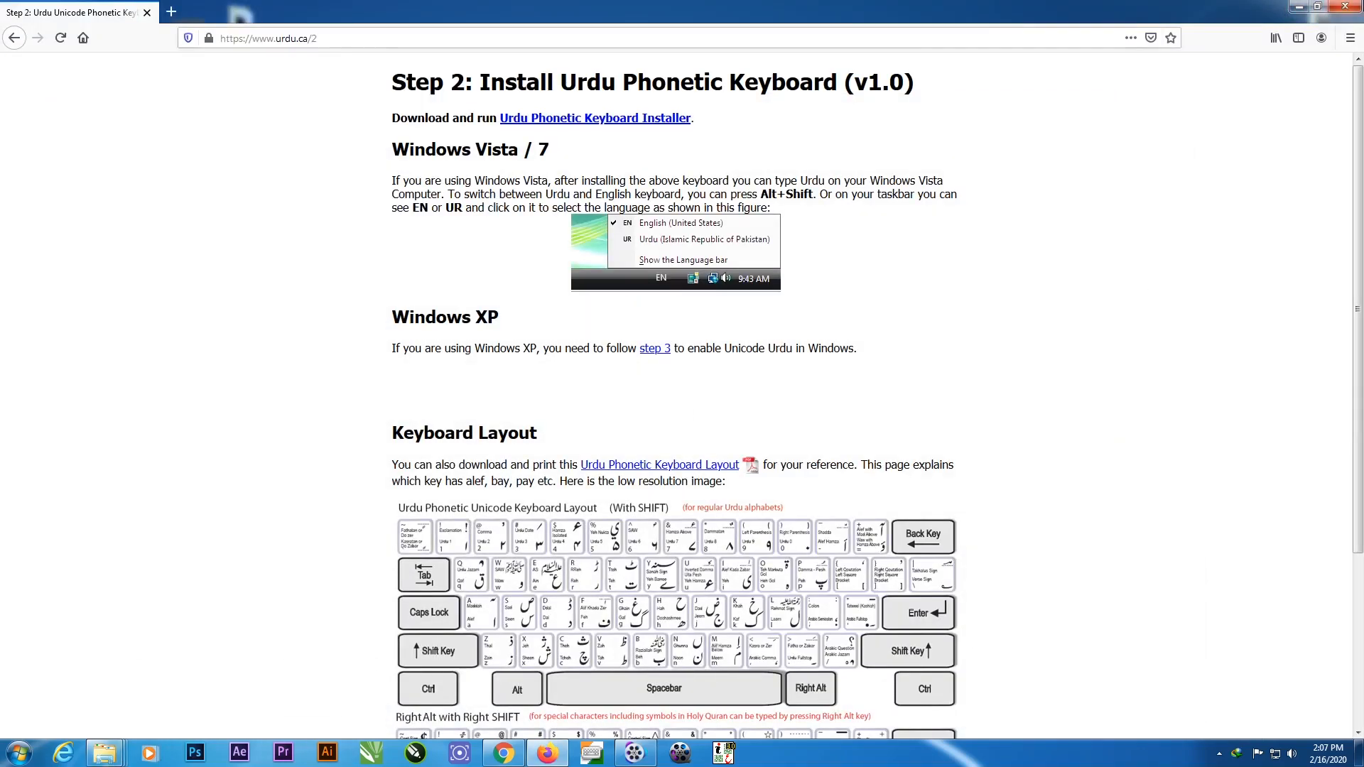
Minimize Firefox and close the Urdu Phonetic Keyboard 1.0 installer window
click(1298, 6)
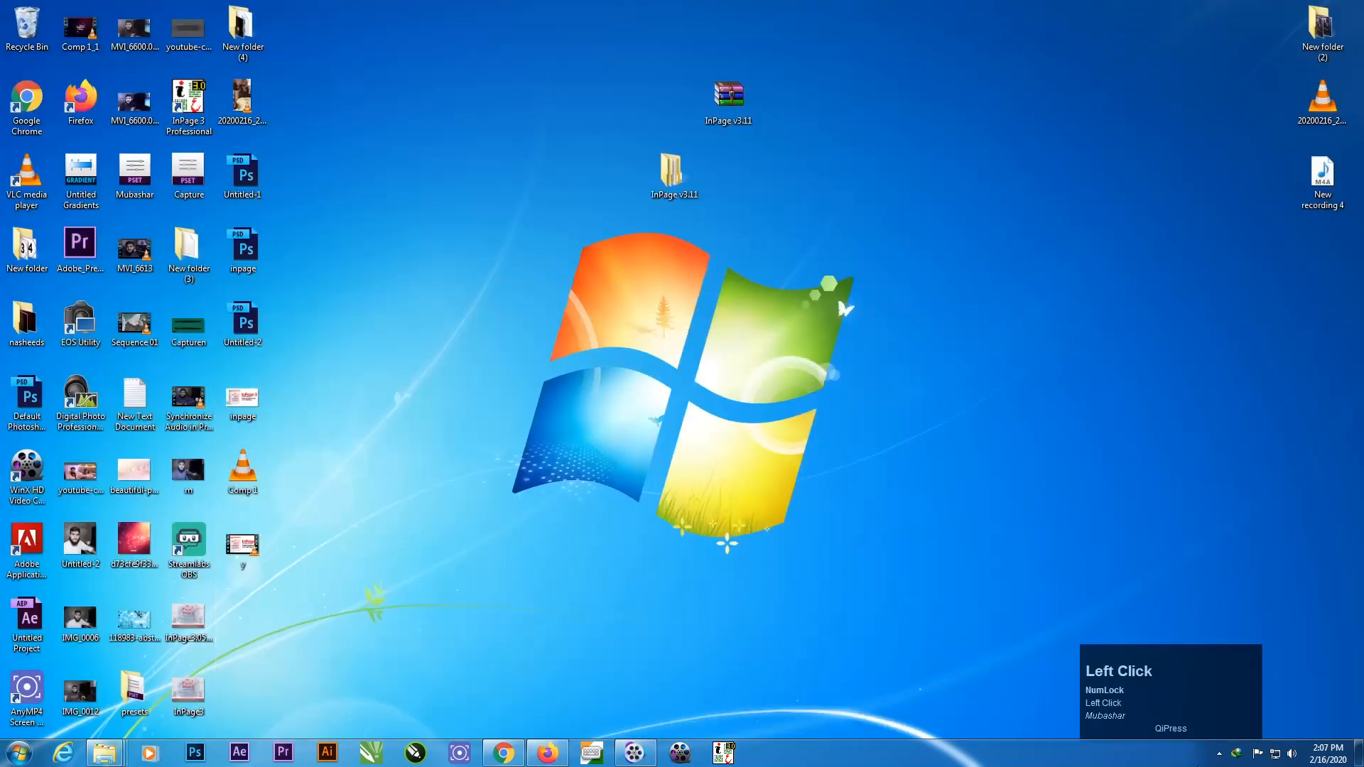
right_click(530, 263)
click(589, 306)
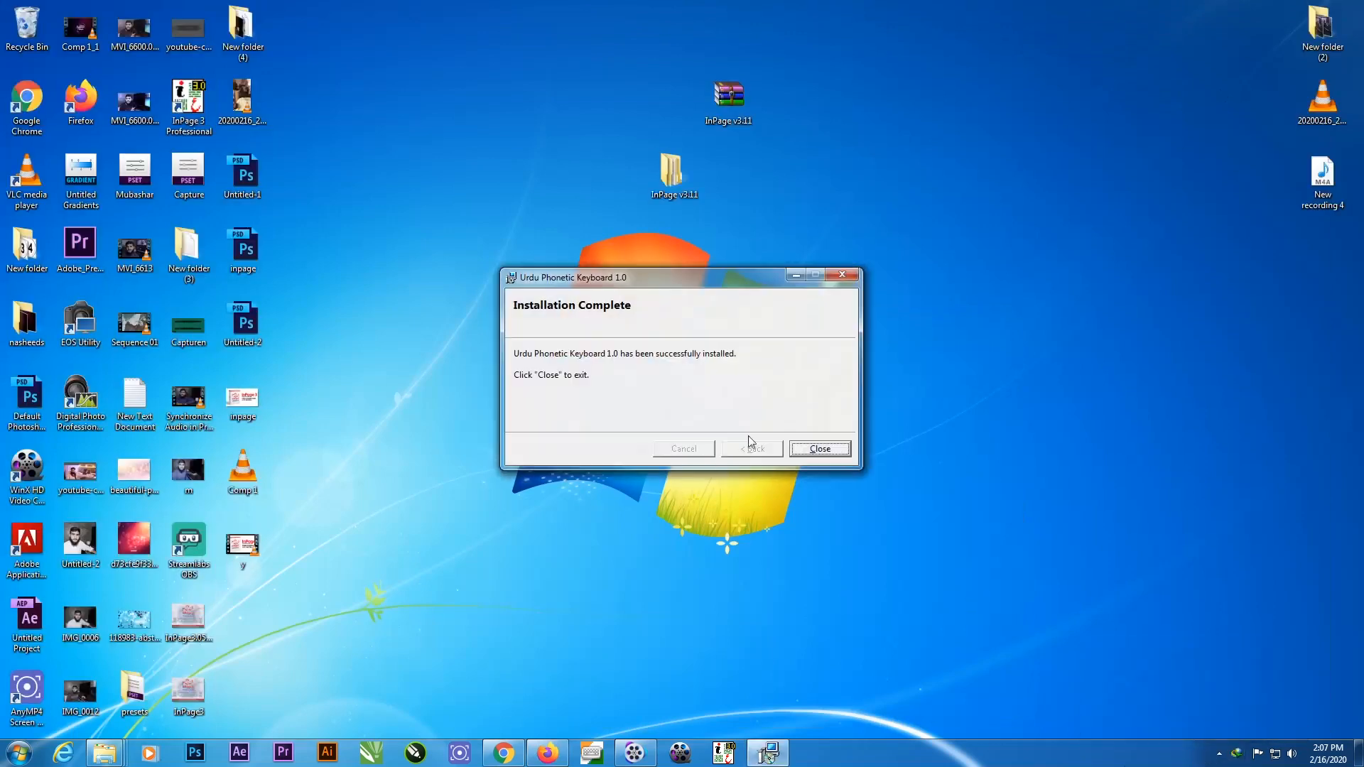
drag(654, 280, 568, 288)
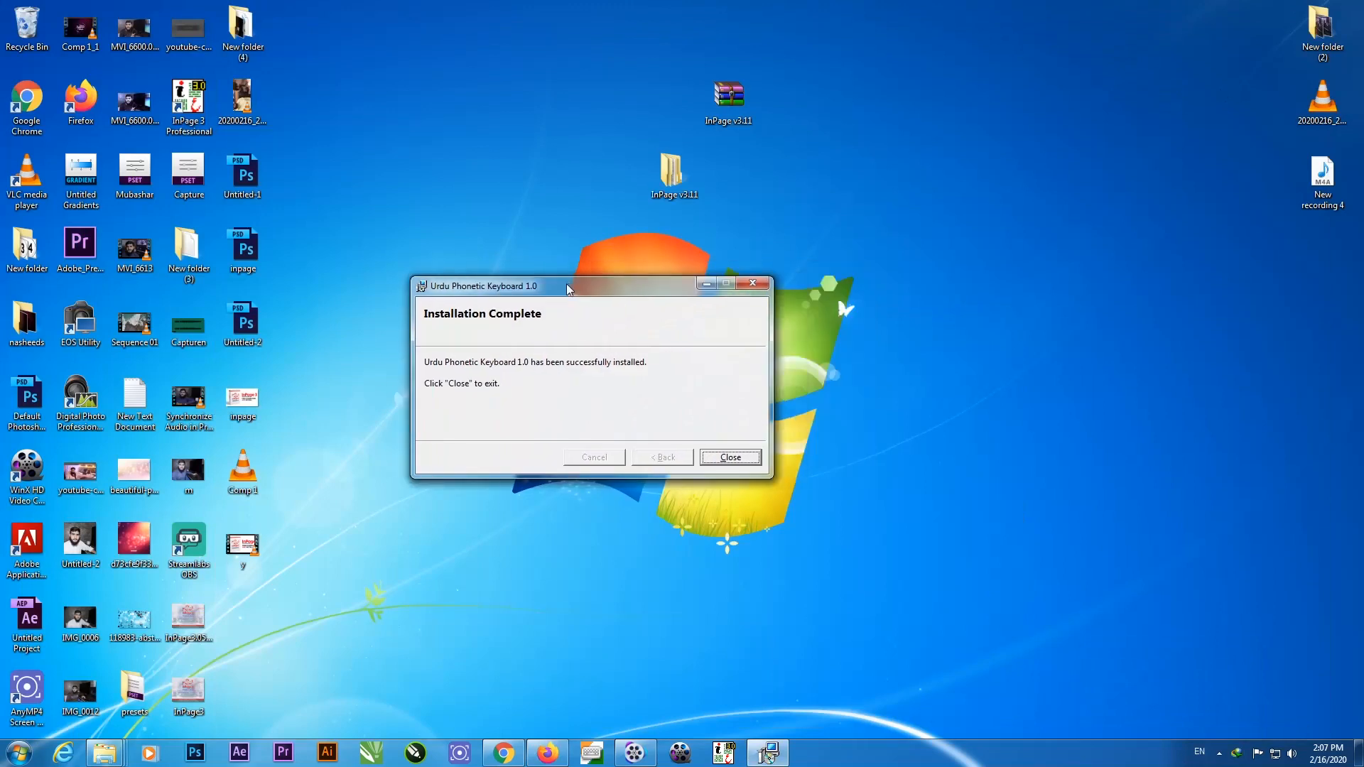
click(731, 457)
Switch the Windows input language to Urdu (Islamic Republic of Pakistan)
click(1220, 754)
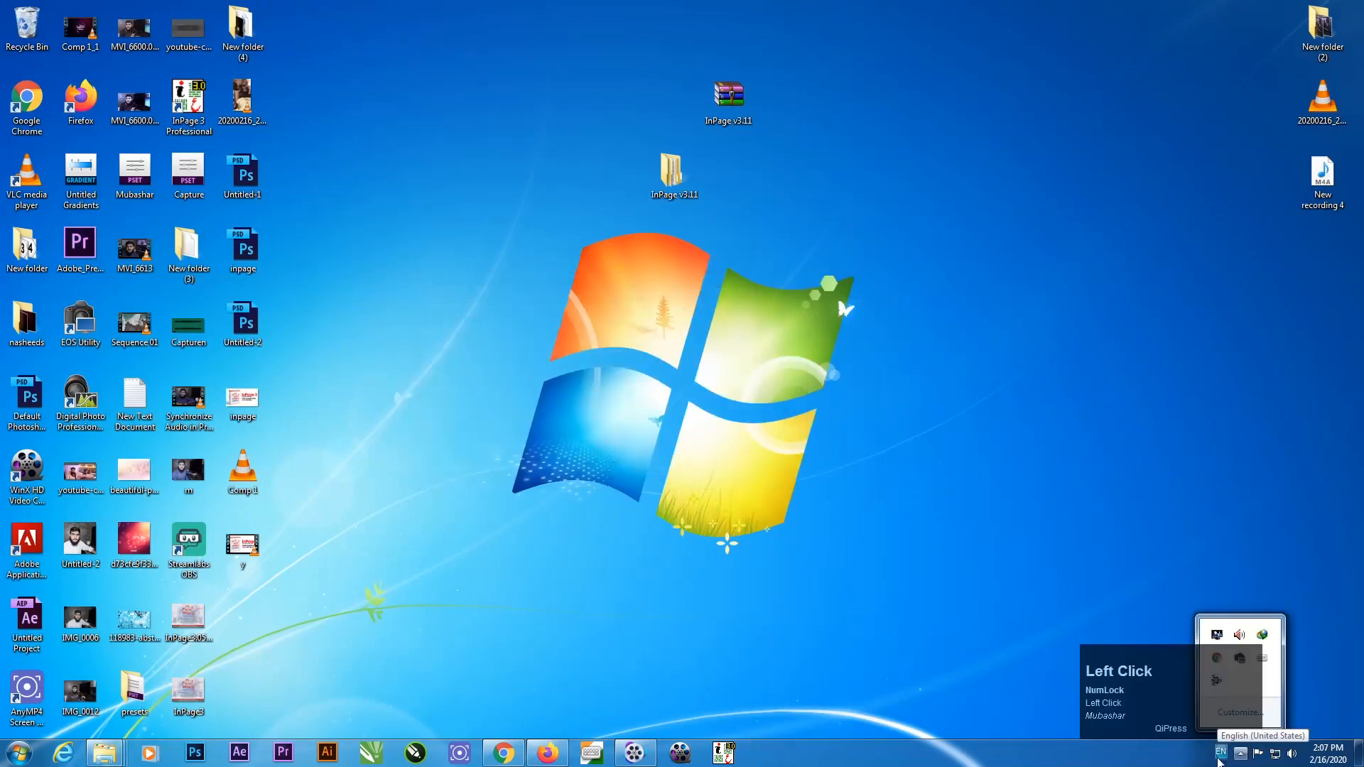
click(1221, 754)
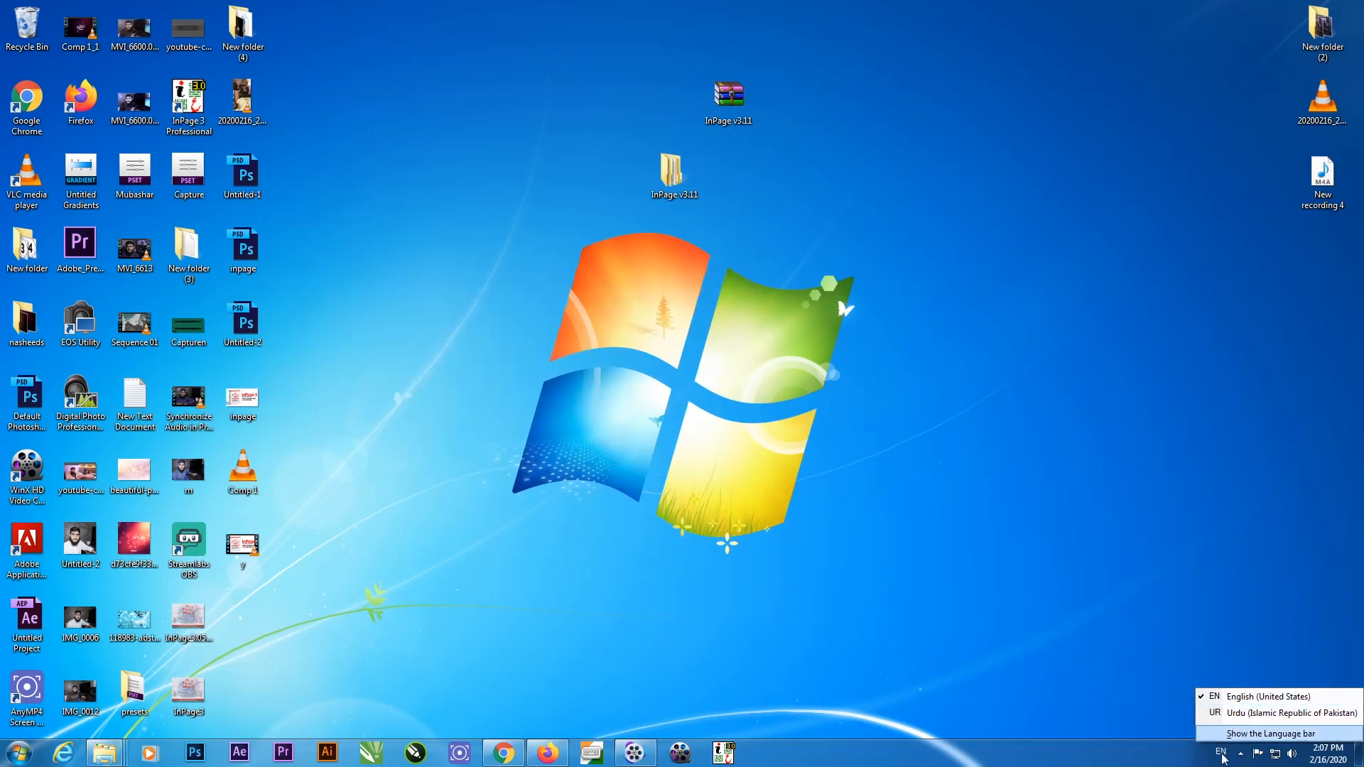
click(1240, 717)
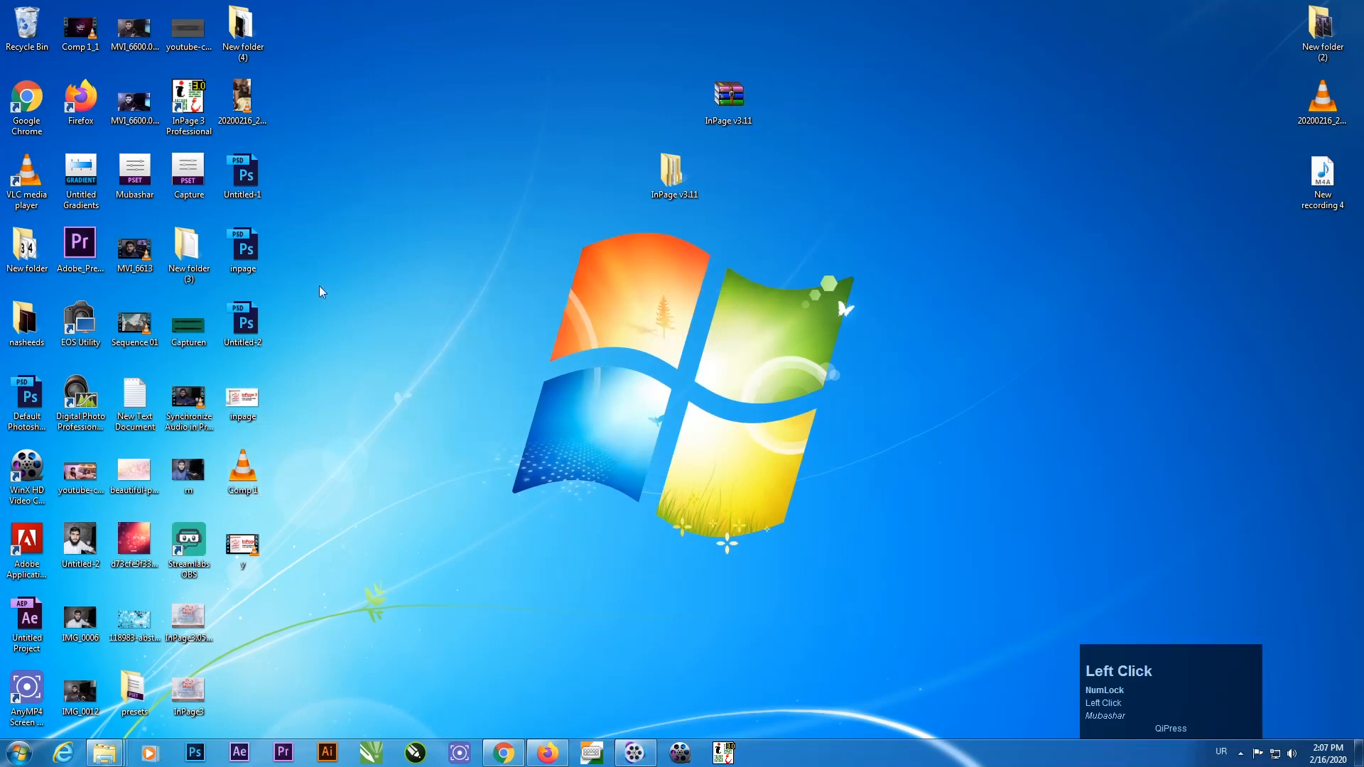
Launch InPage, create a one-page A4 portrait document and enter a short Urdu name with the phonetic keyboard
click(723, 753)
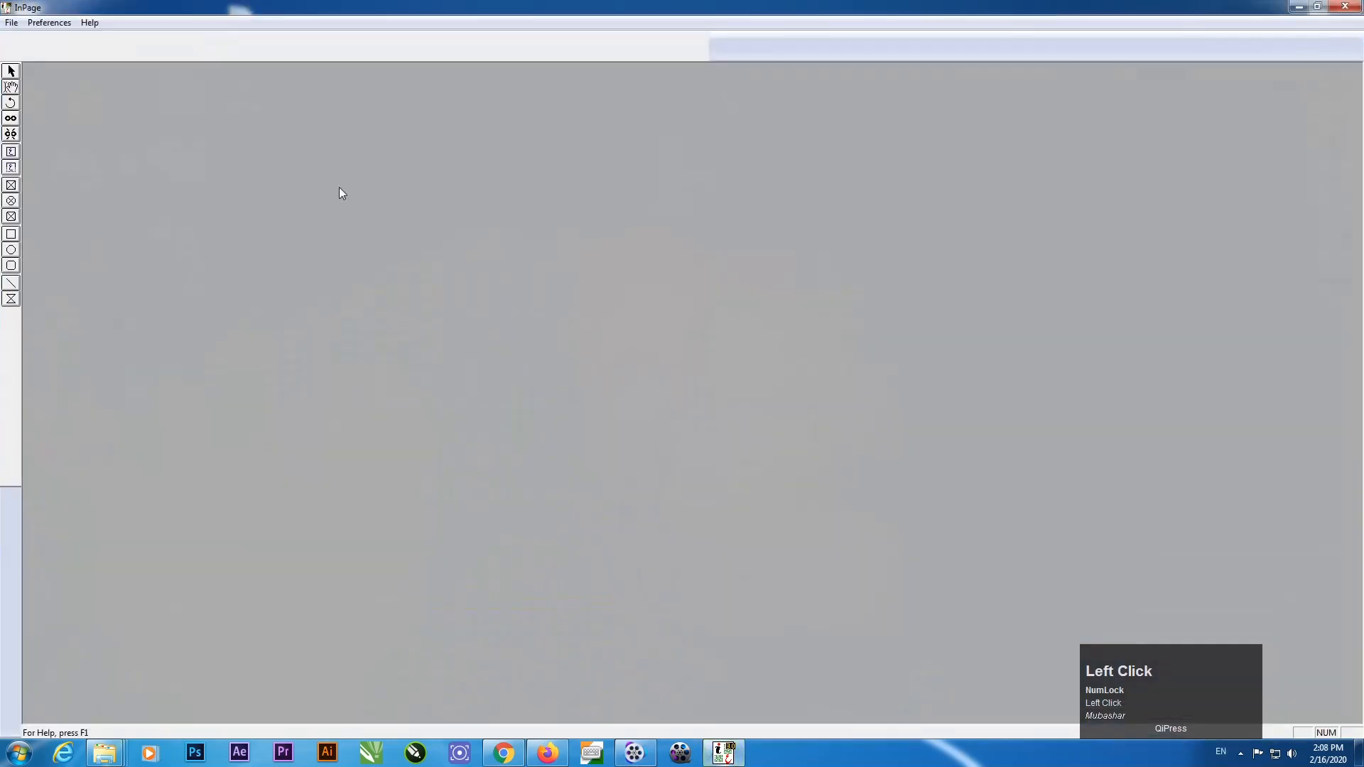
key(ctrl+n)
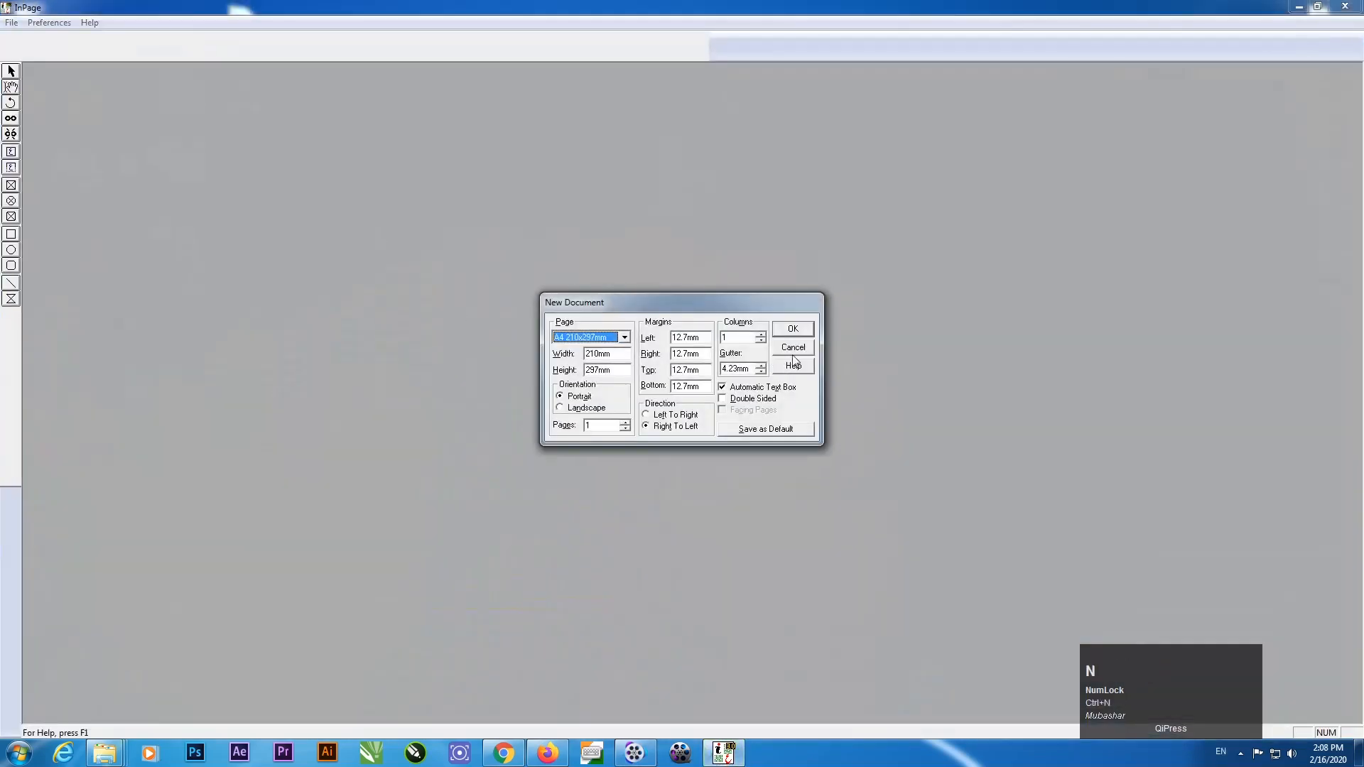
click(794, 330)
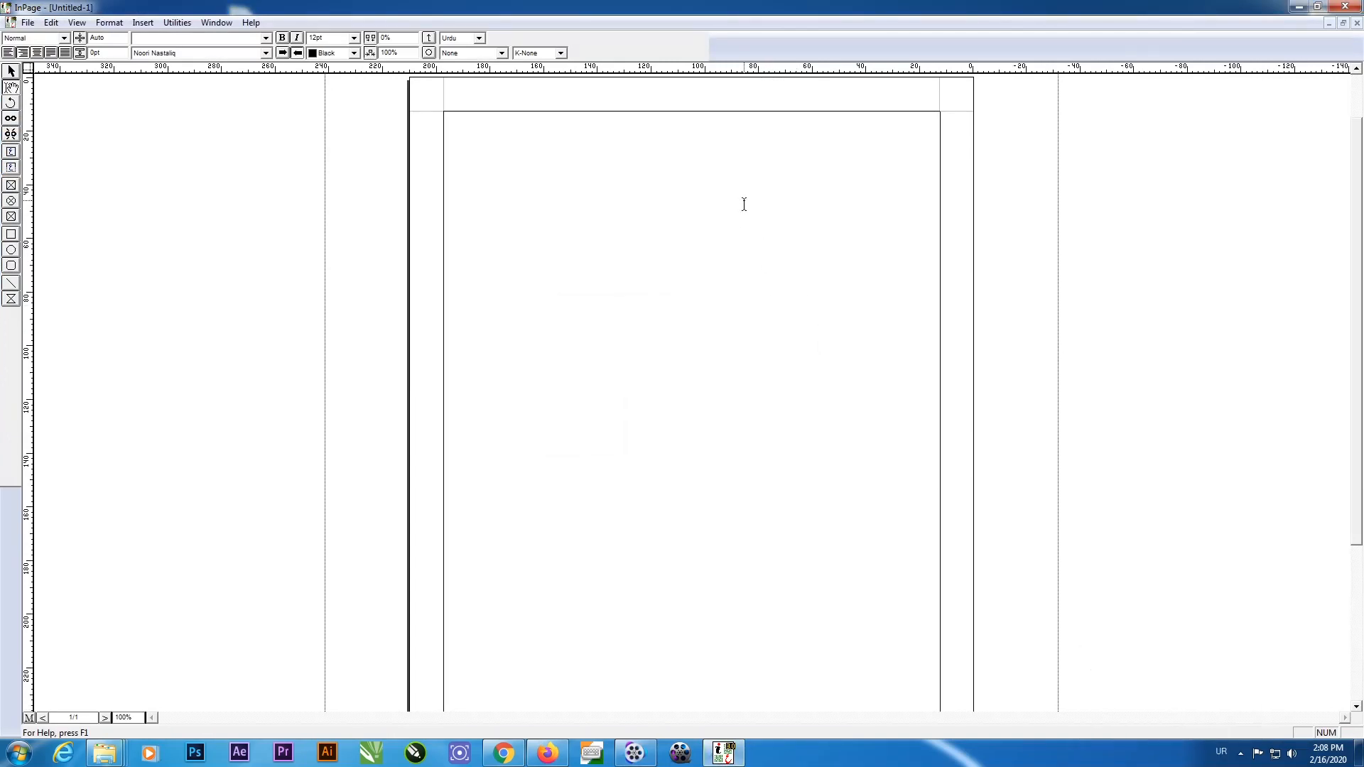
text(مبش)
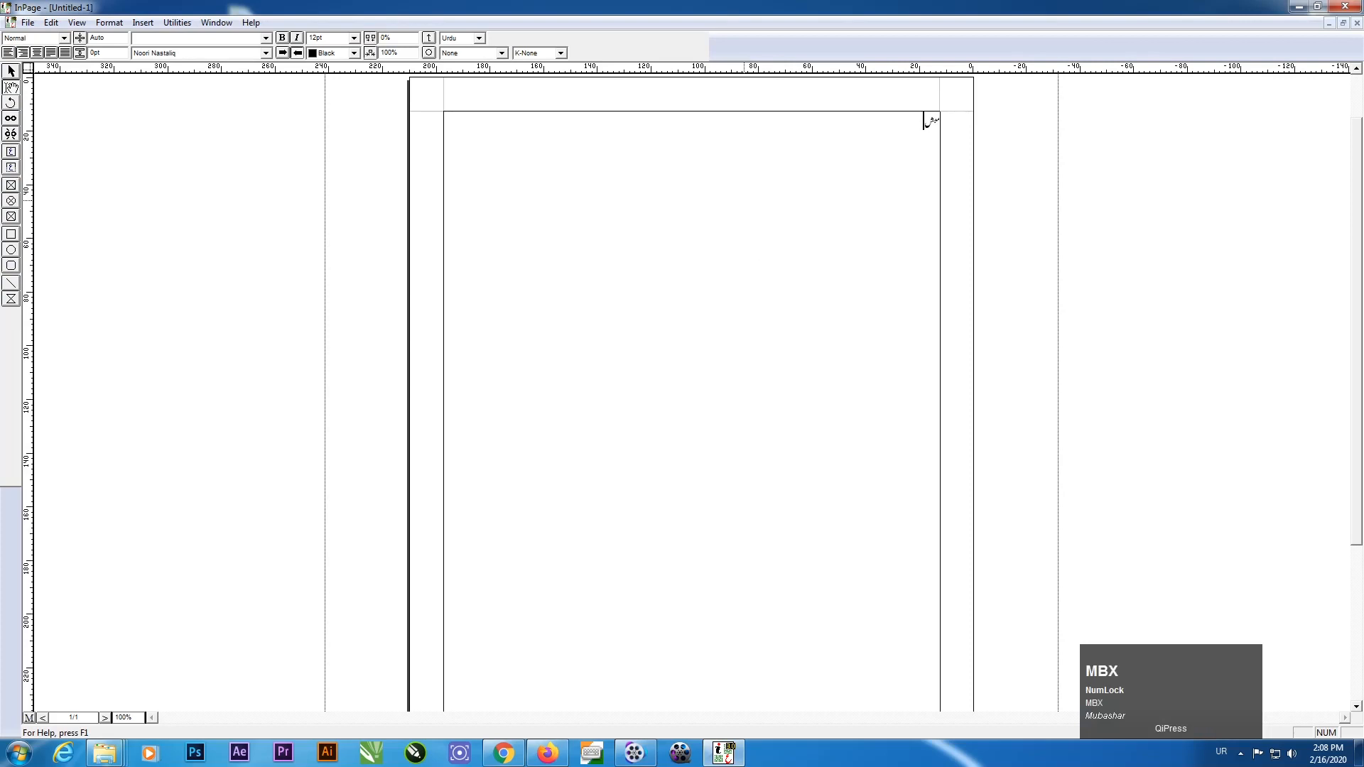
text(ع)
key(BackSpace)
Set the font size of all the Urdu text to 60pt
key(ctrl+a)
click(1124, 113)
click(353, 38)
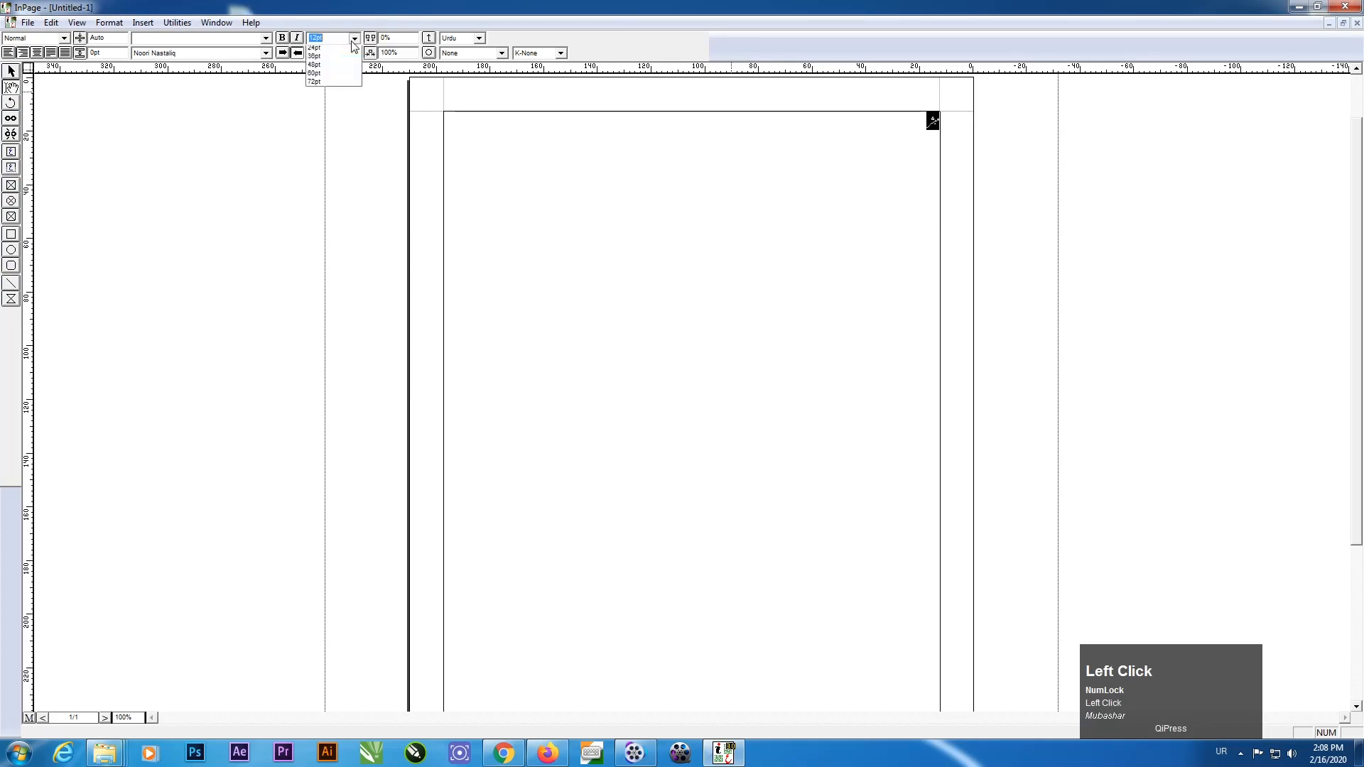
click(323, 125)
click(1044, 180)
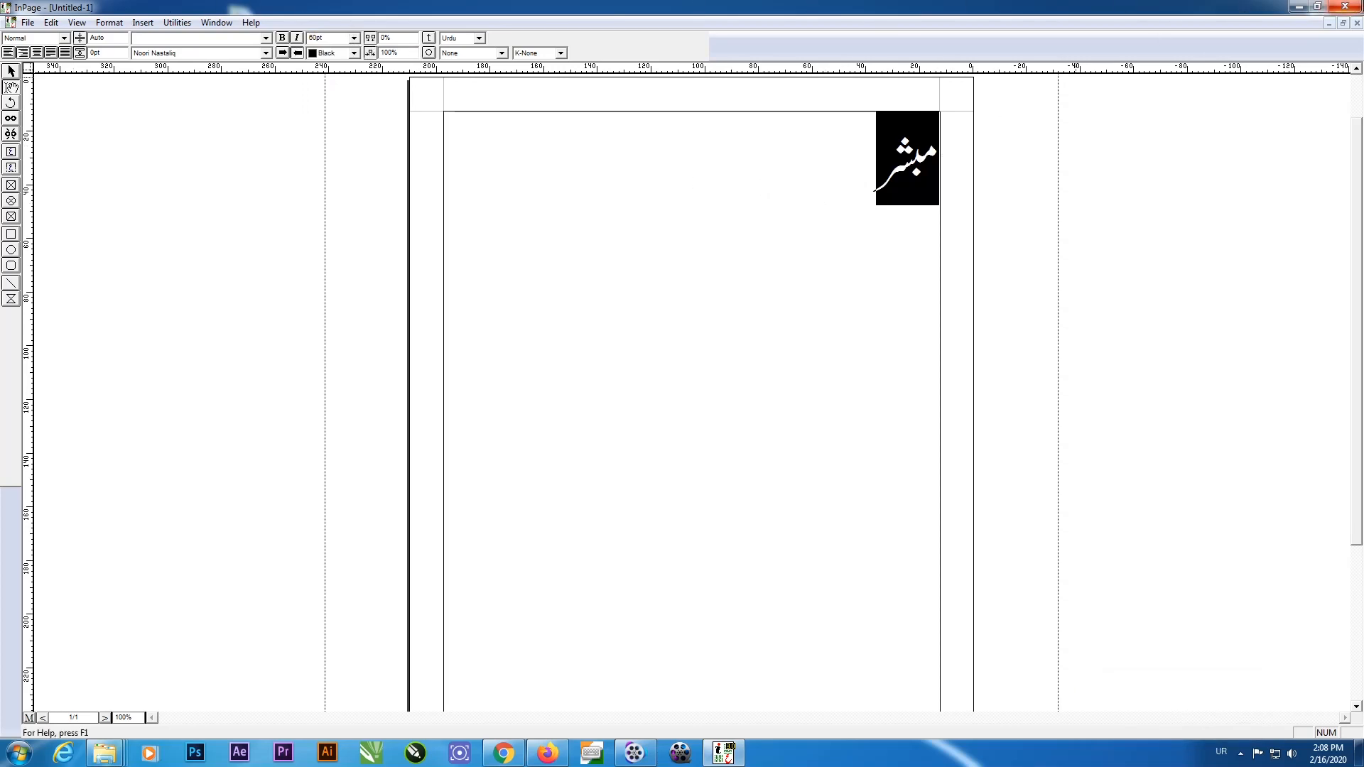
Close InPage without saving the Untitled-1 document
click(1357, 7)
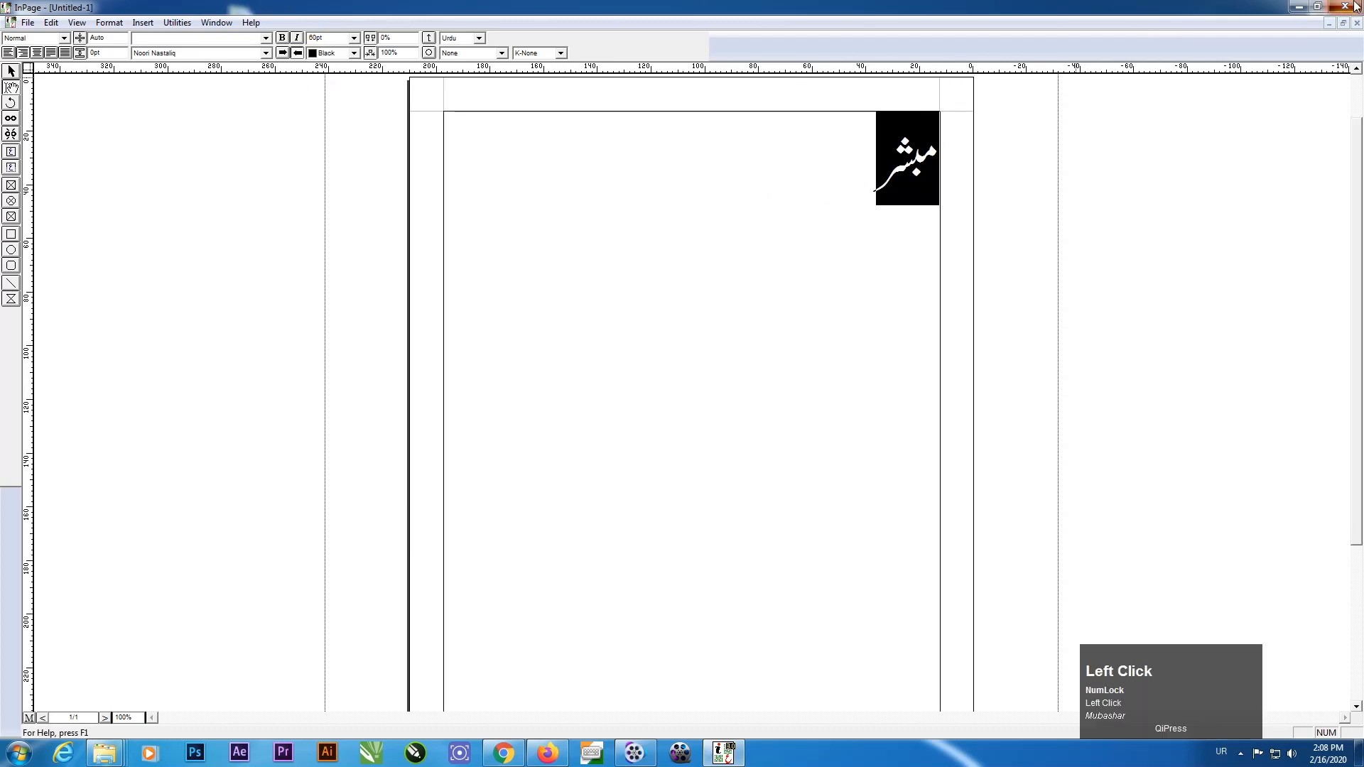
click(695, 413)
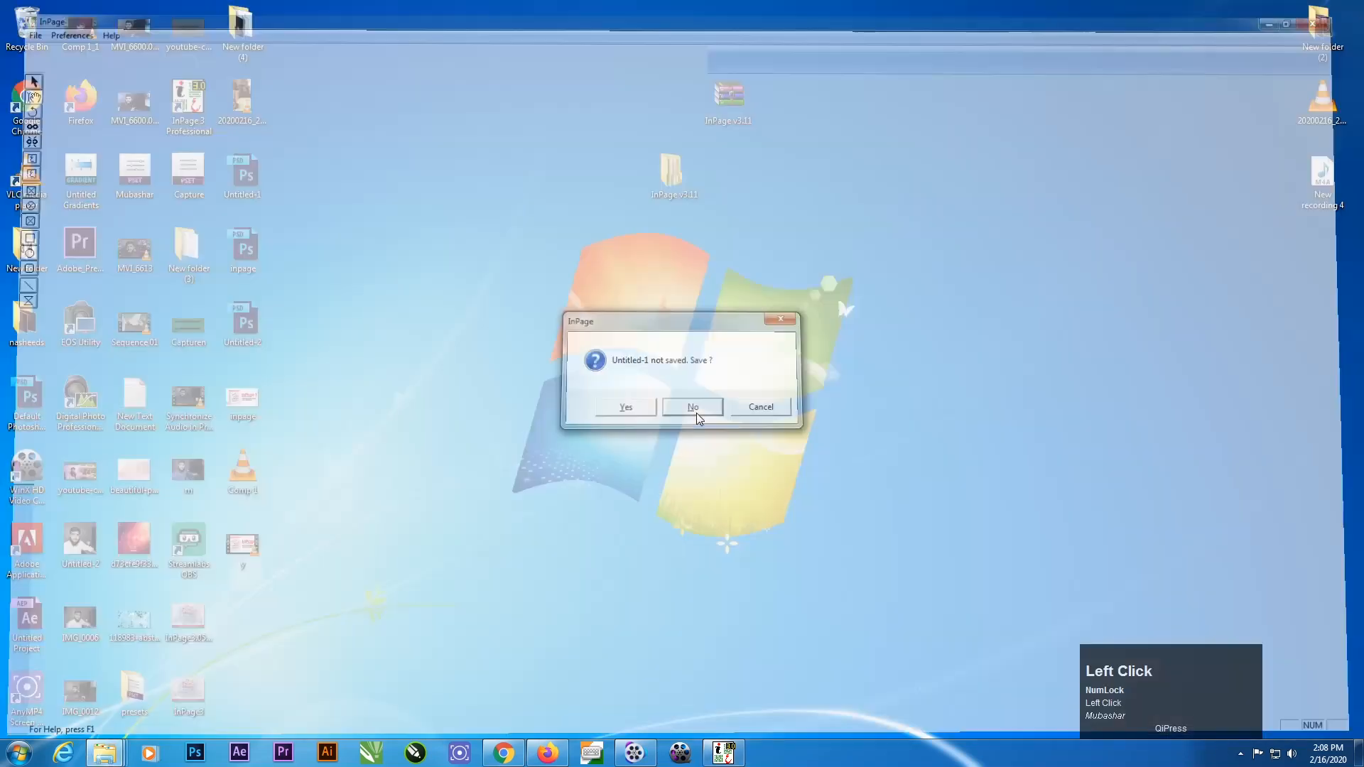
drag(1183, 660, 1257, 682)
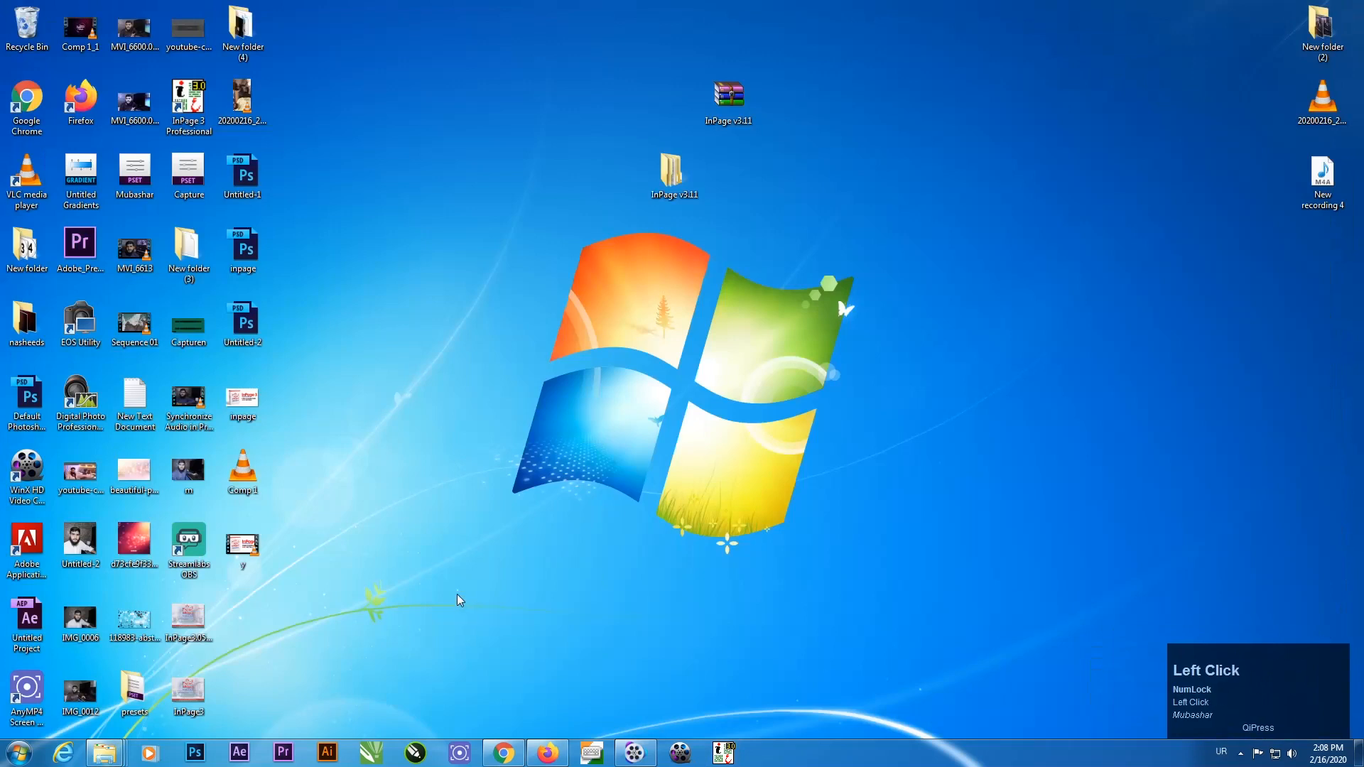
Create a folder named INpage on Local Disk (D:)
key(super+e)
click(562, 113)
double_click(563, 113)
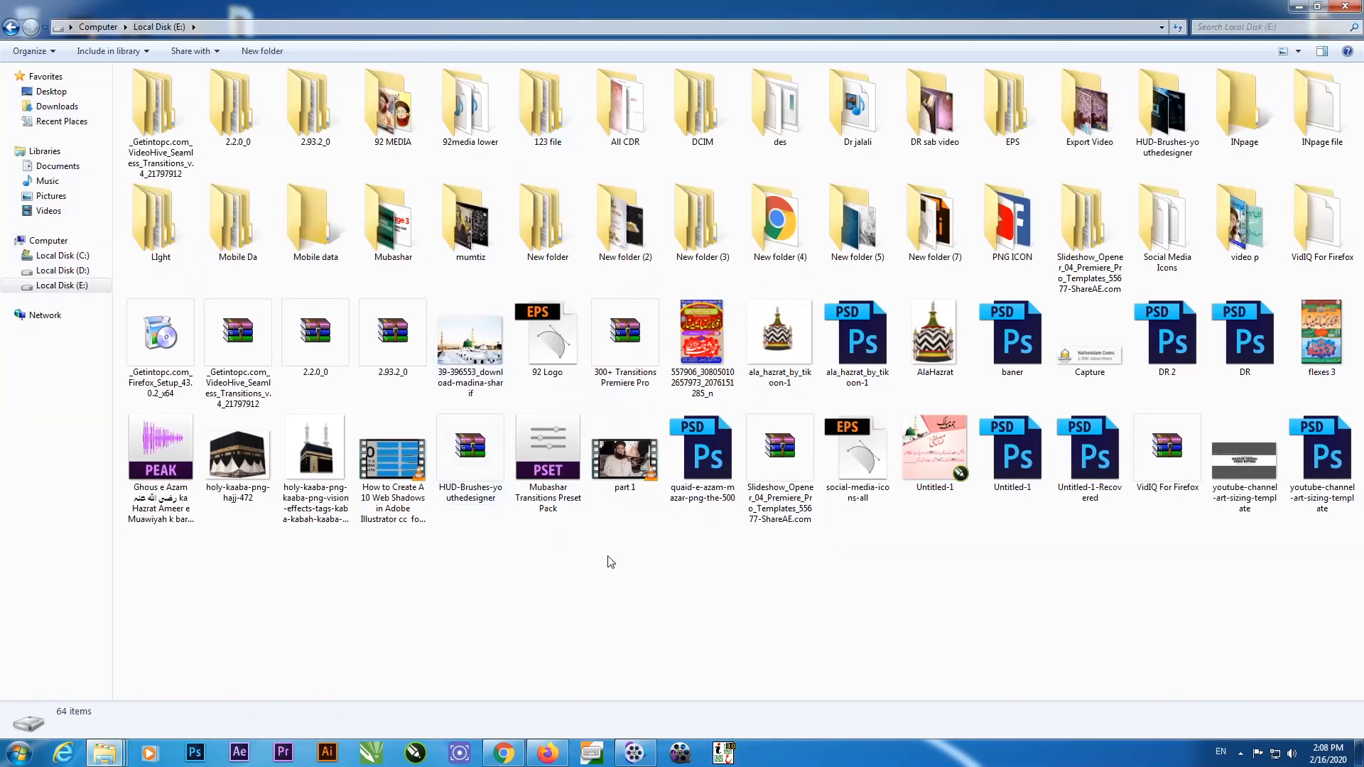
click(42, 270)
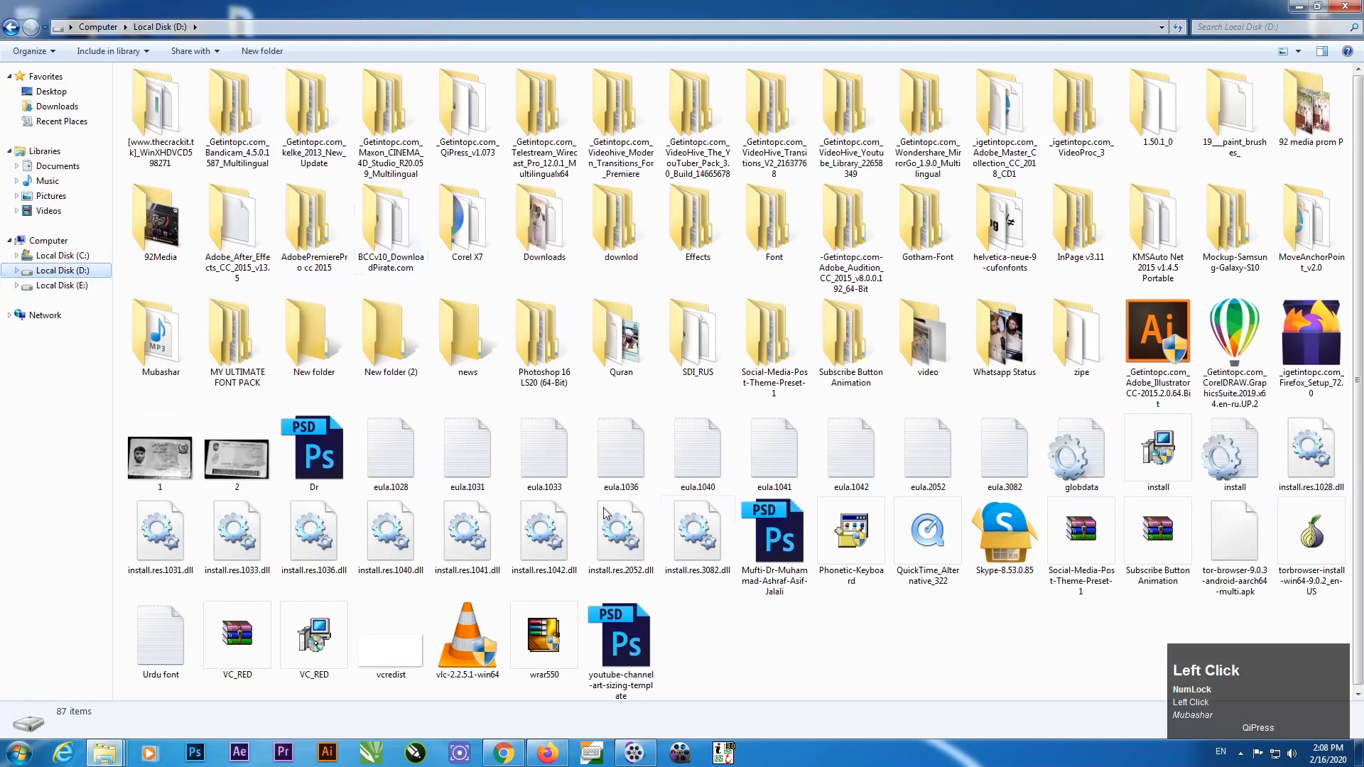
click(680, 558)
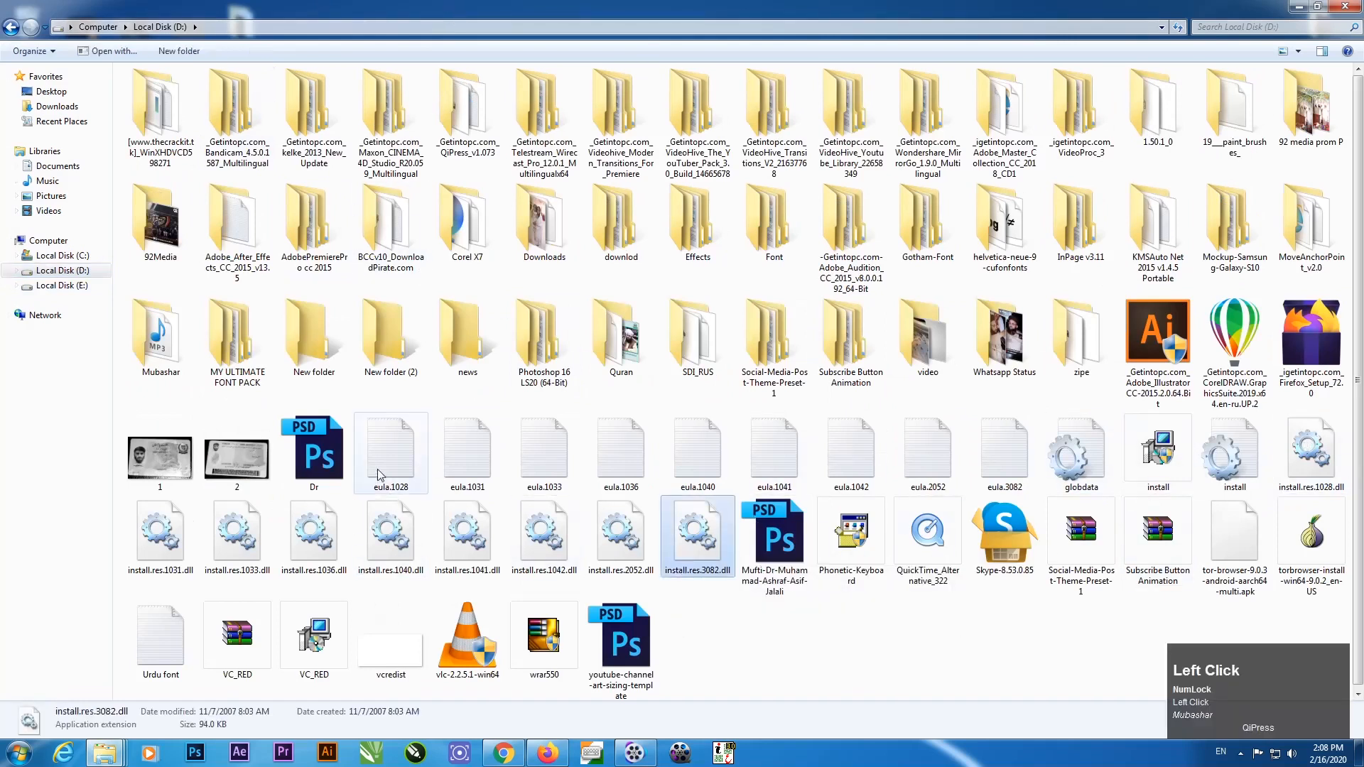
mouse_move(378, 469)
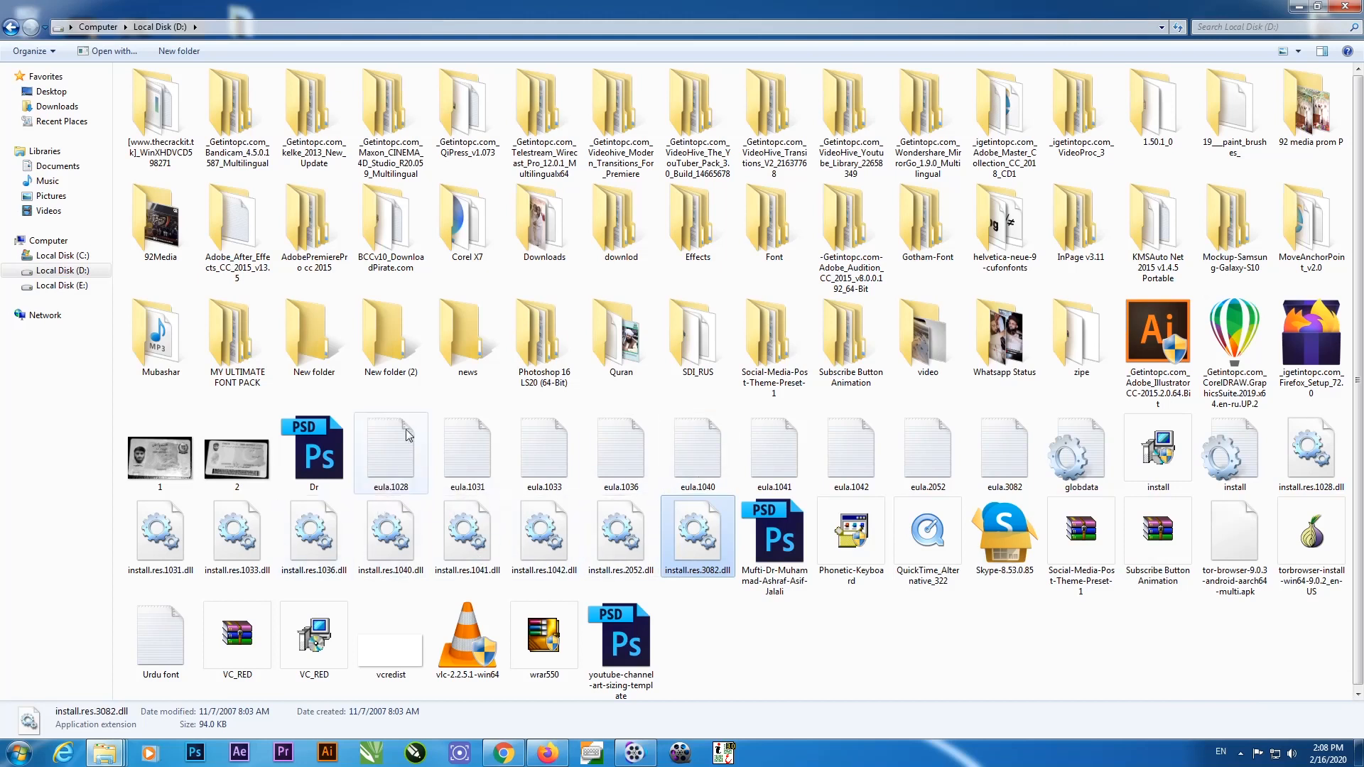
click(178, 51)
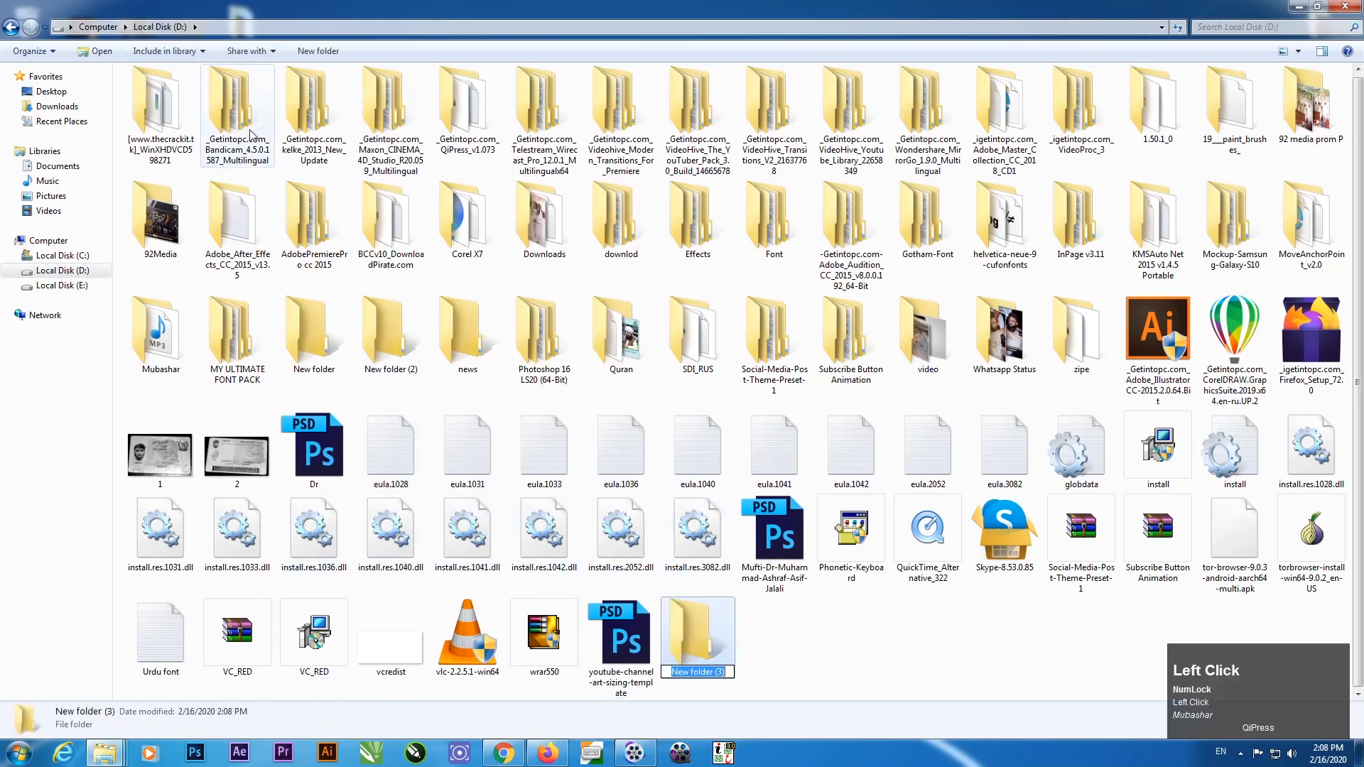
text(IN)
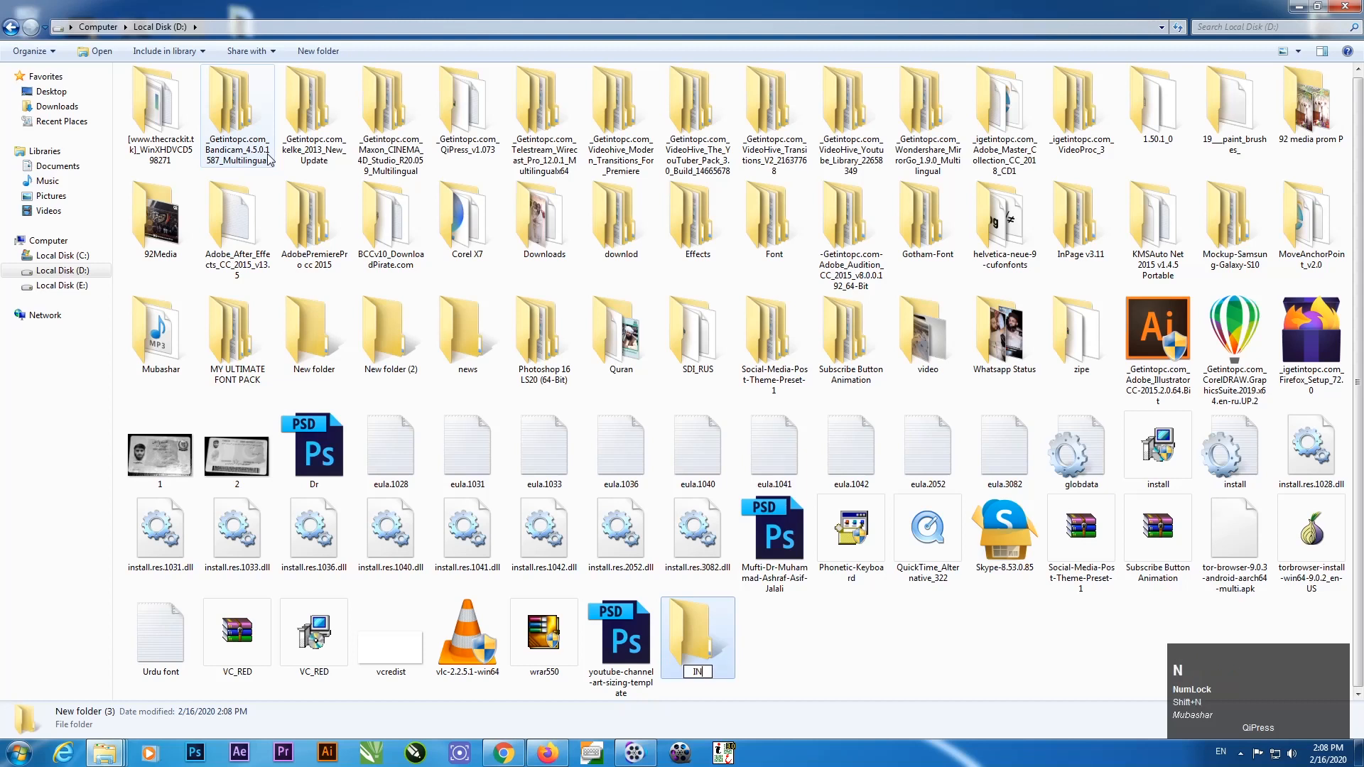
text(page)
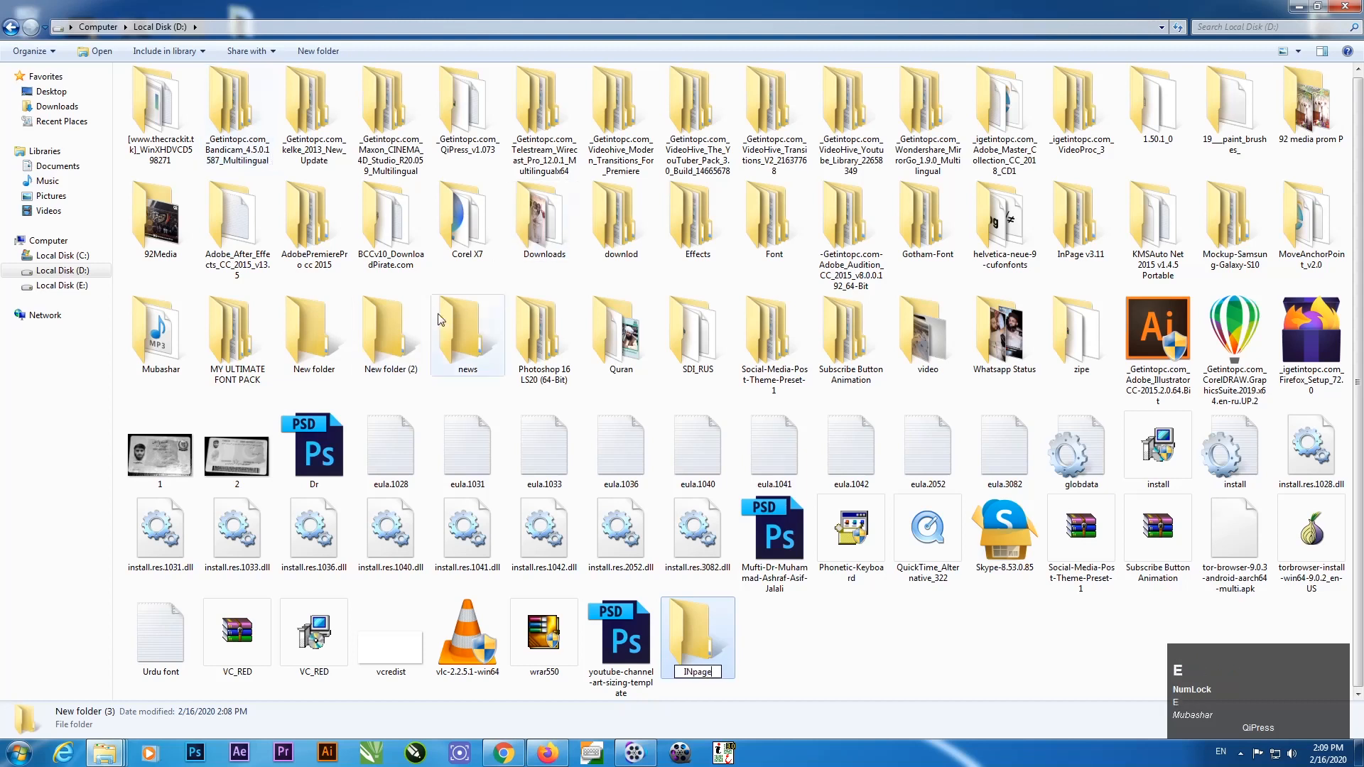
click(810, 682)
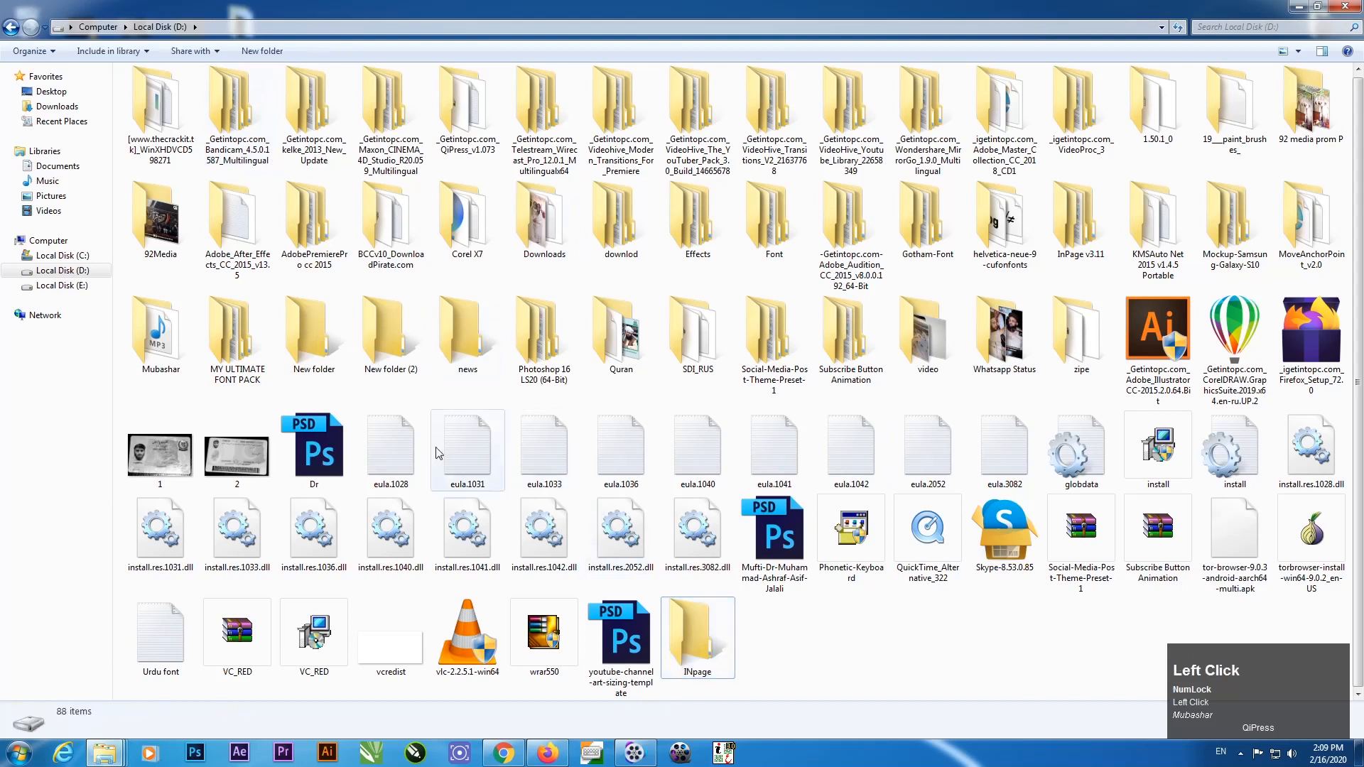
Move the loose eula, globdata, install and install.res files on drive D: into the INpage folder
click(391, 452)
shift+click(1298, 469)
drag(1297, 469, 719, 638)
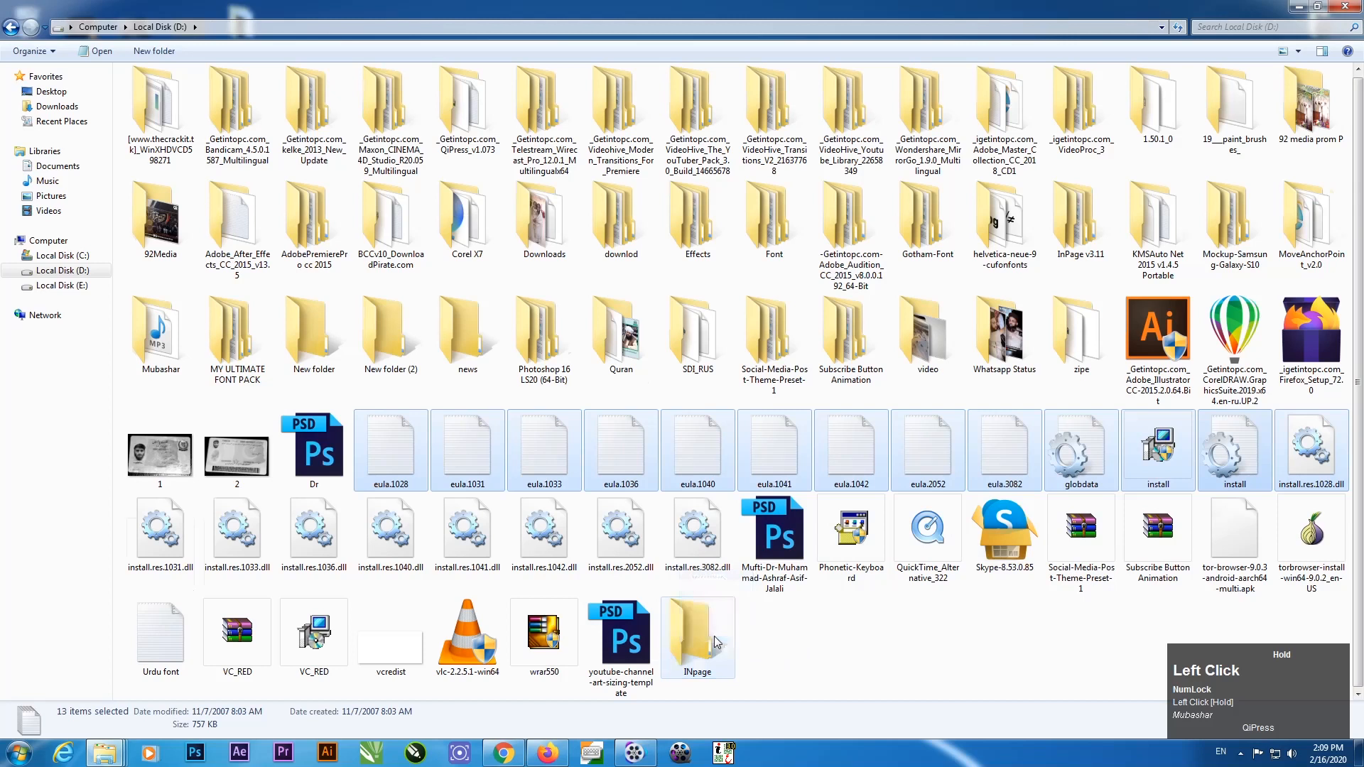
click(469, 455)
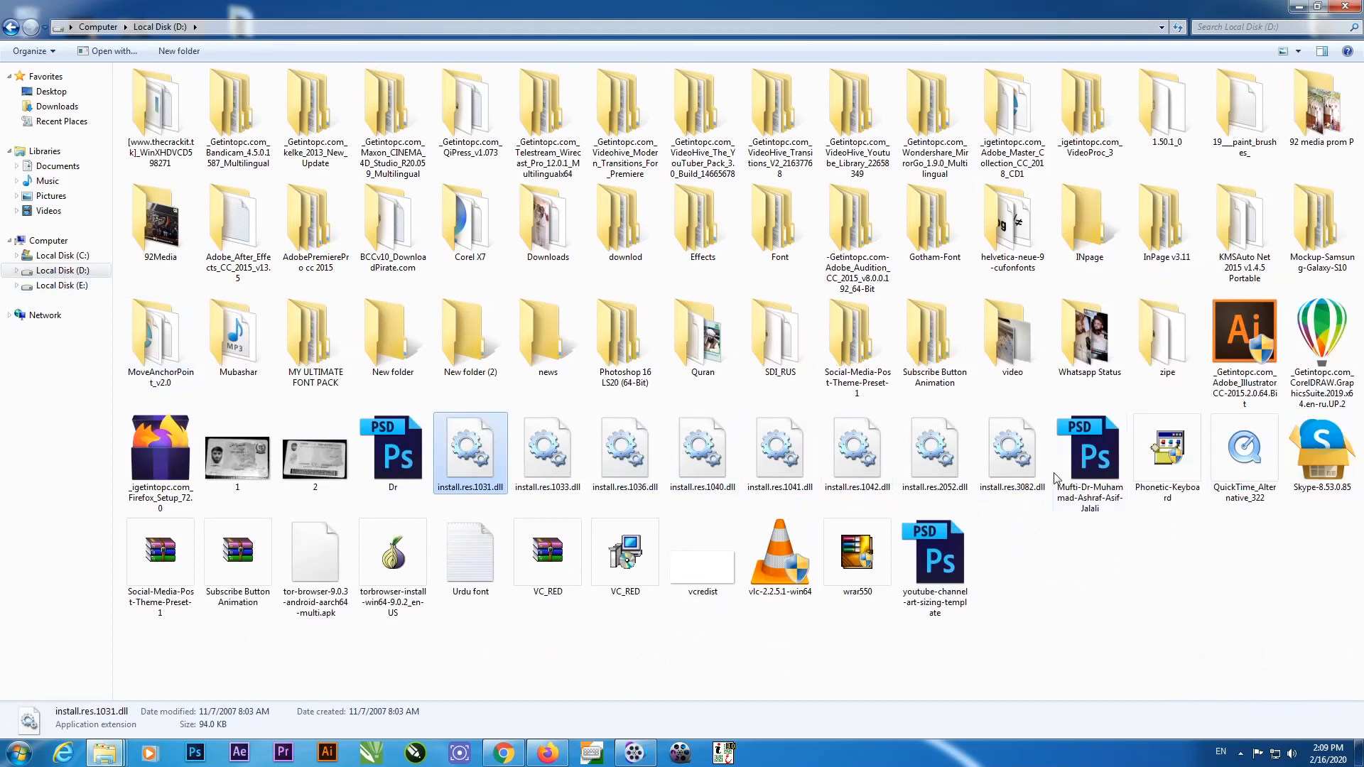
key(shift)
shift+click(1000, 452)
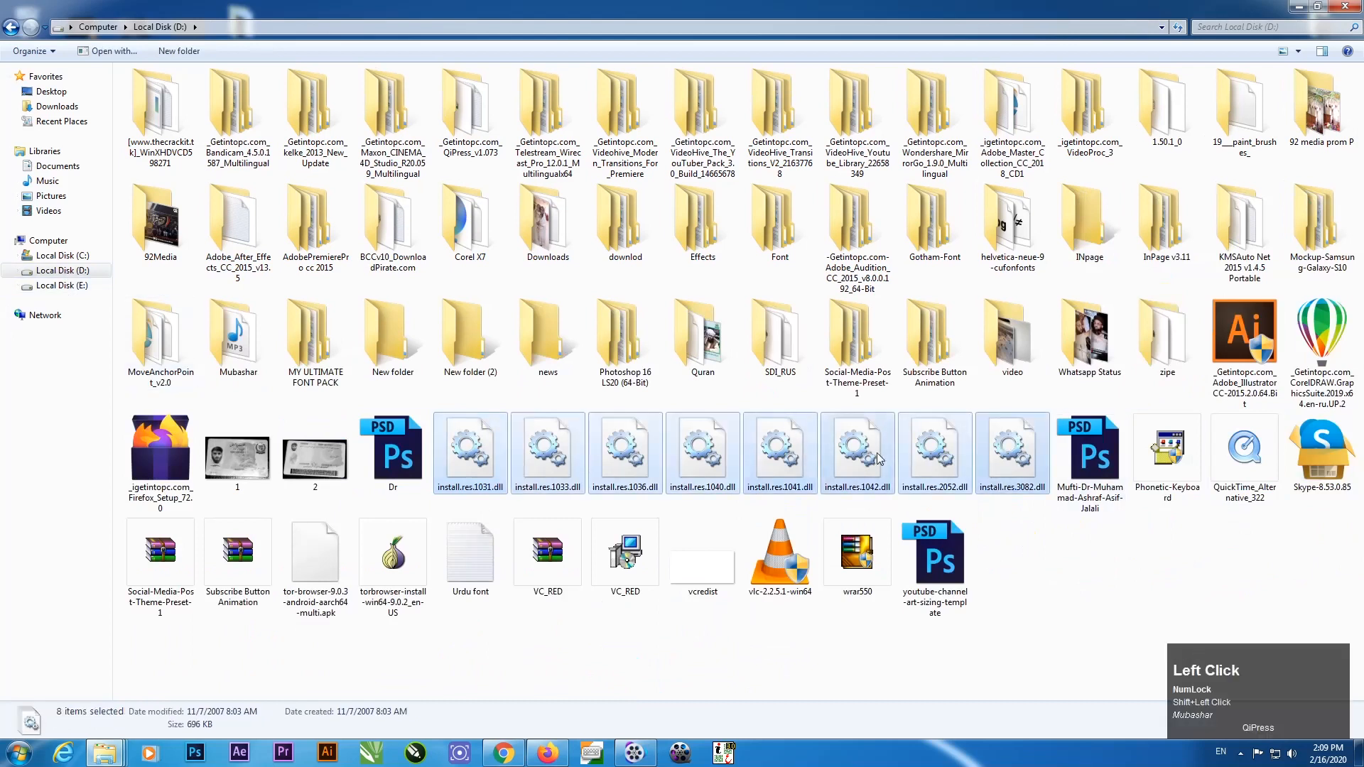
drag(812, 458, 1098, 226)
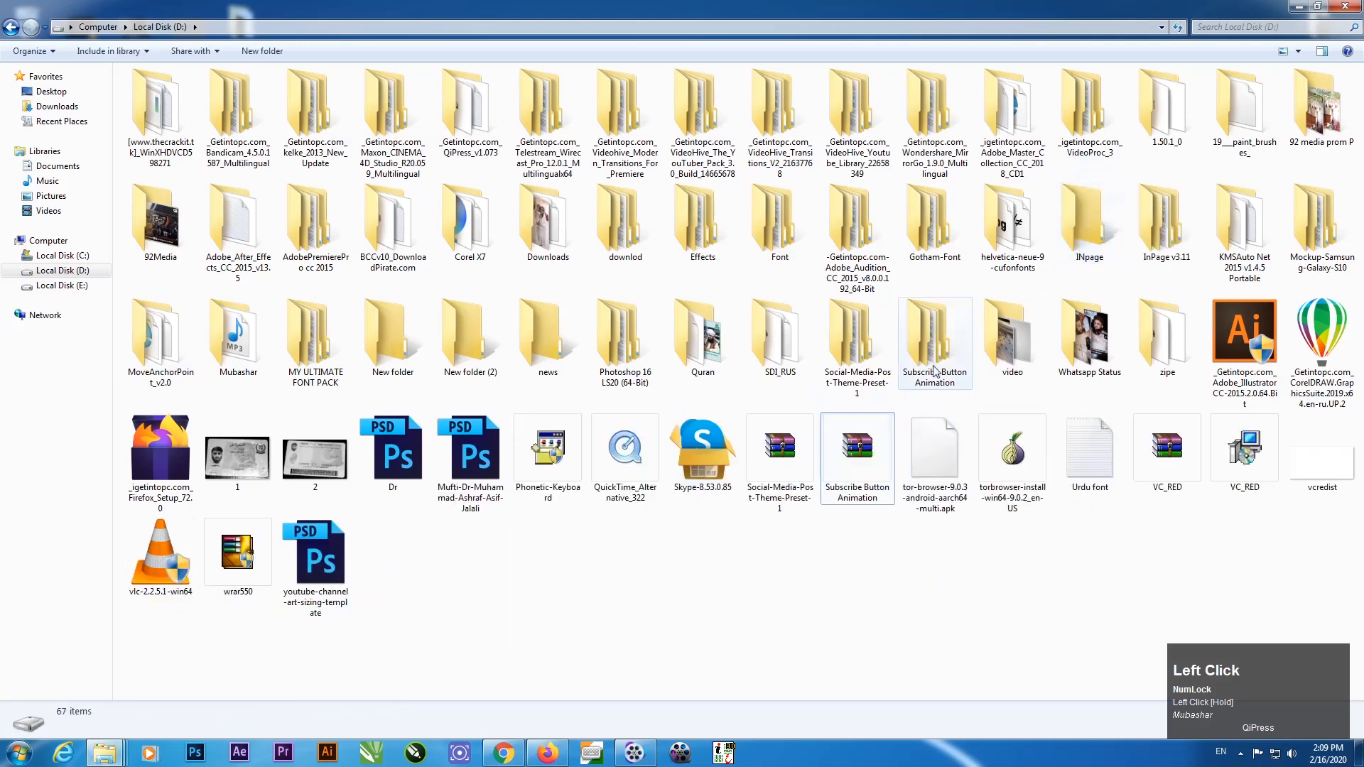
Move Urdu font, both VC_RED files and vcredist into the INpage folder, and check the folder's contents
click(947, 445)
click(1090, 454)
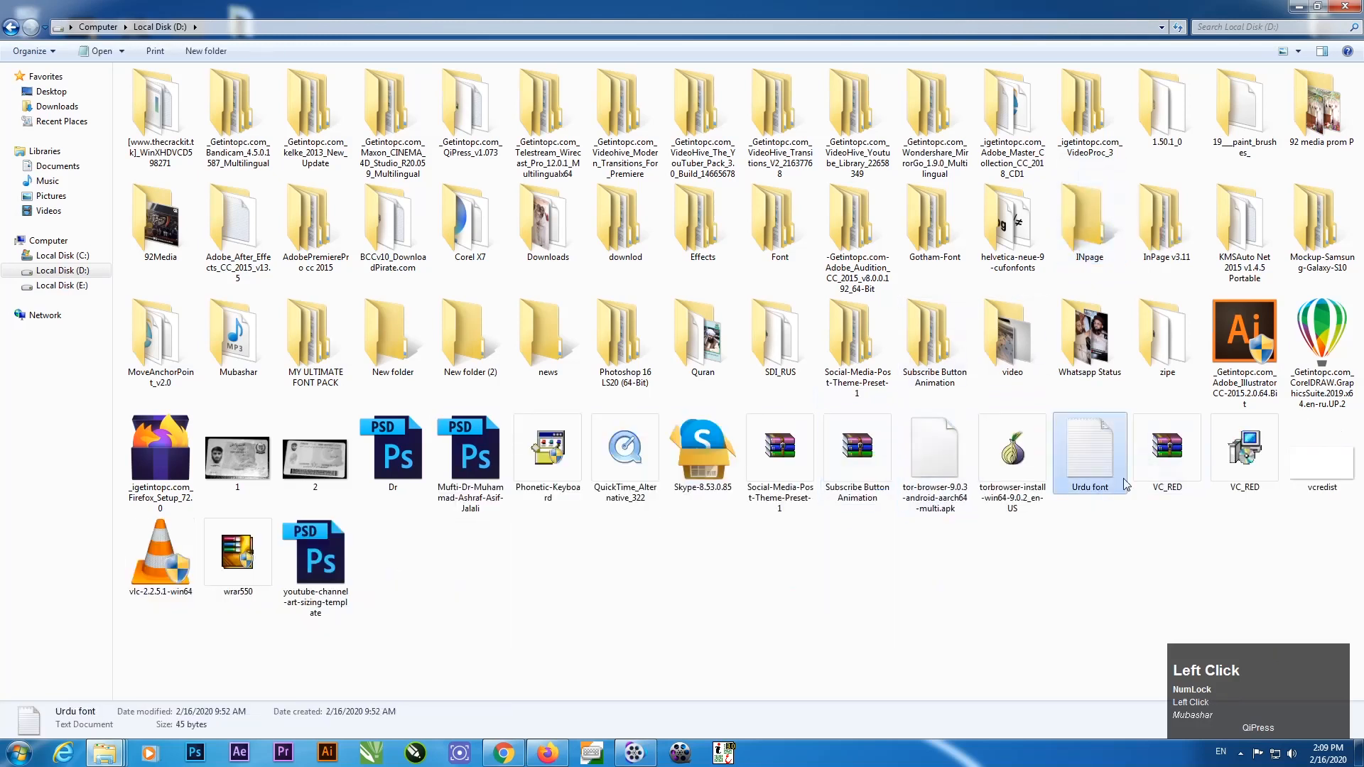
shift+click(1342, 479)
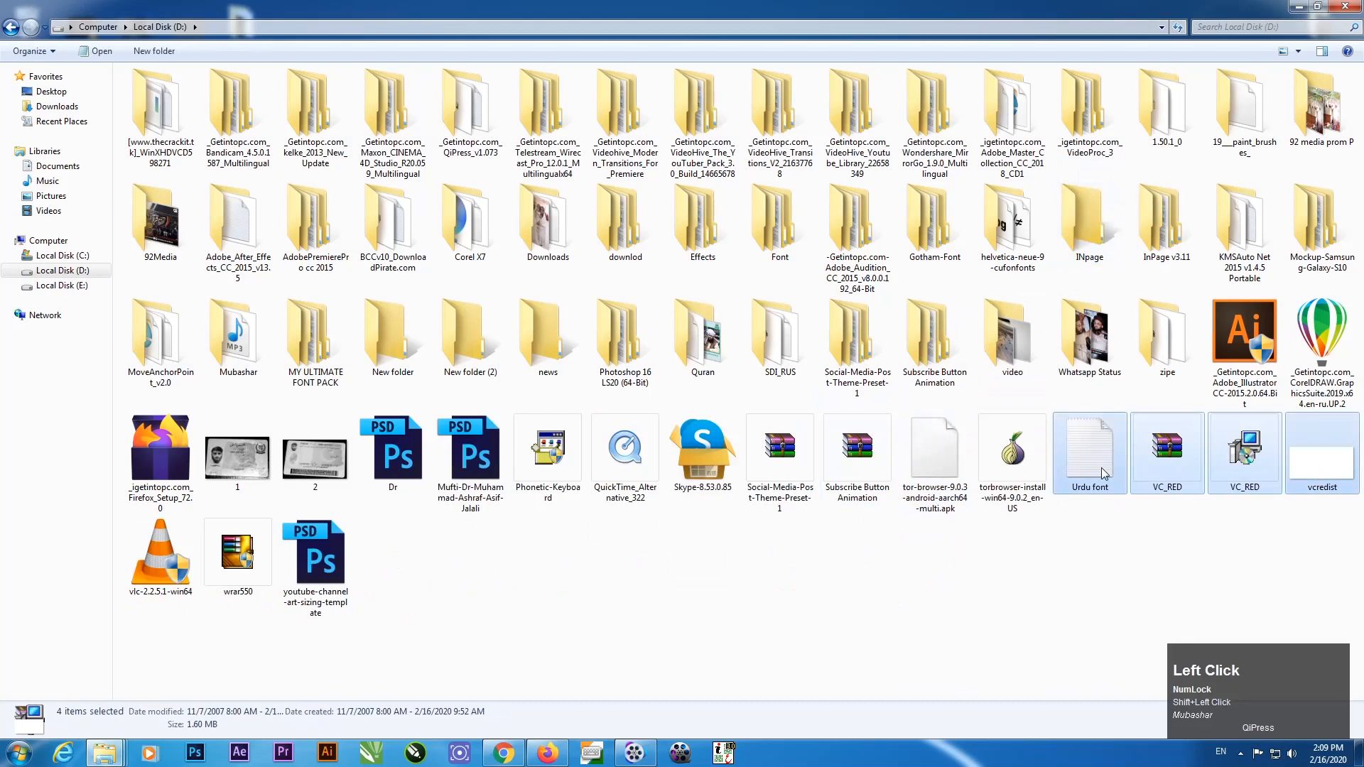
drag(1093, 470, 1094, 226)
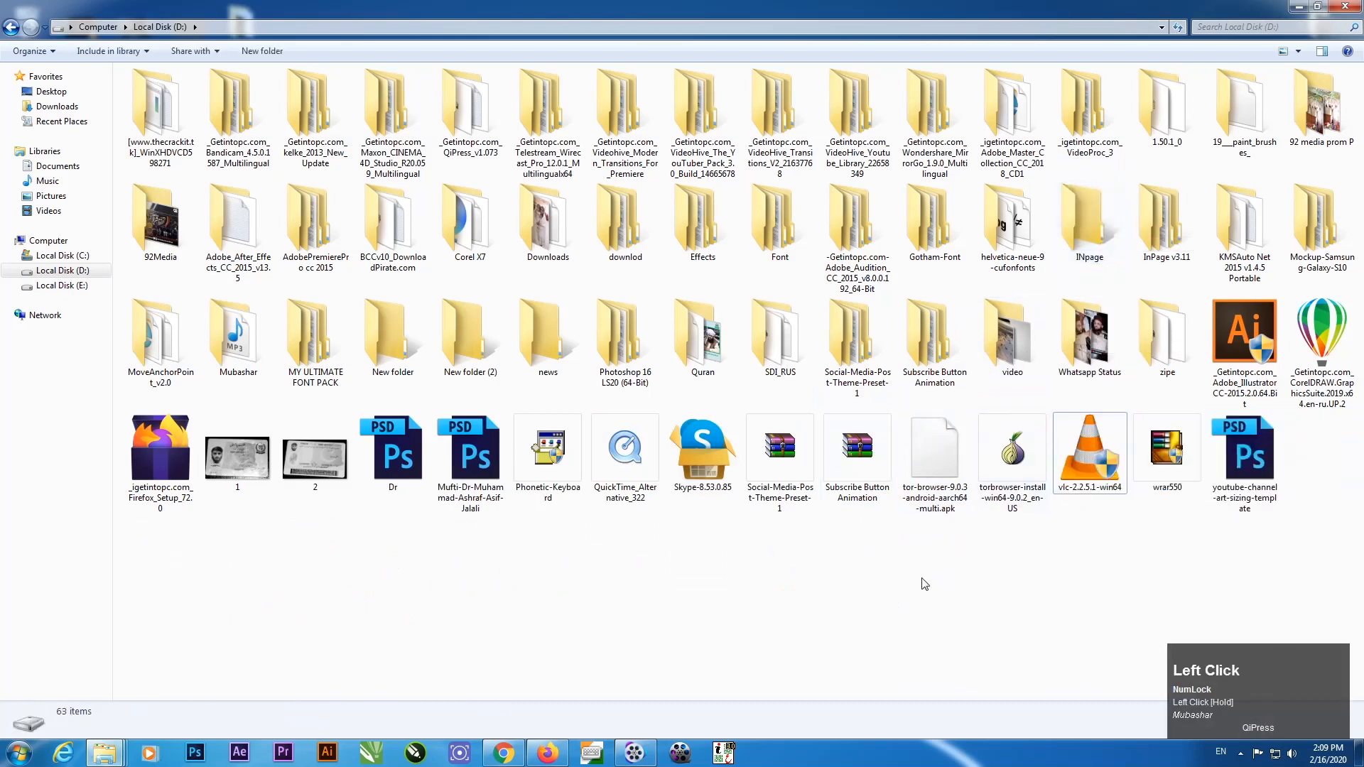
double_click(1089, 219)
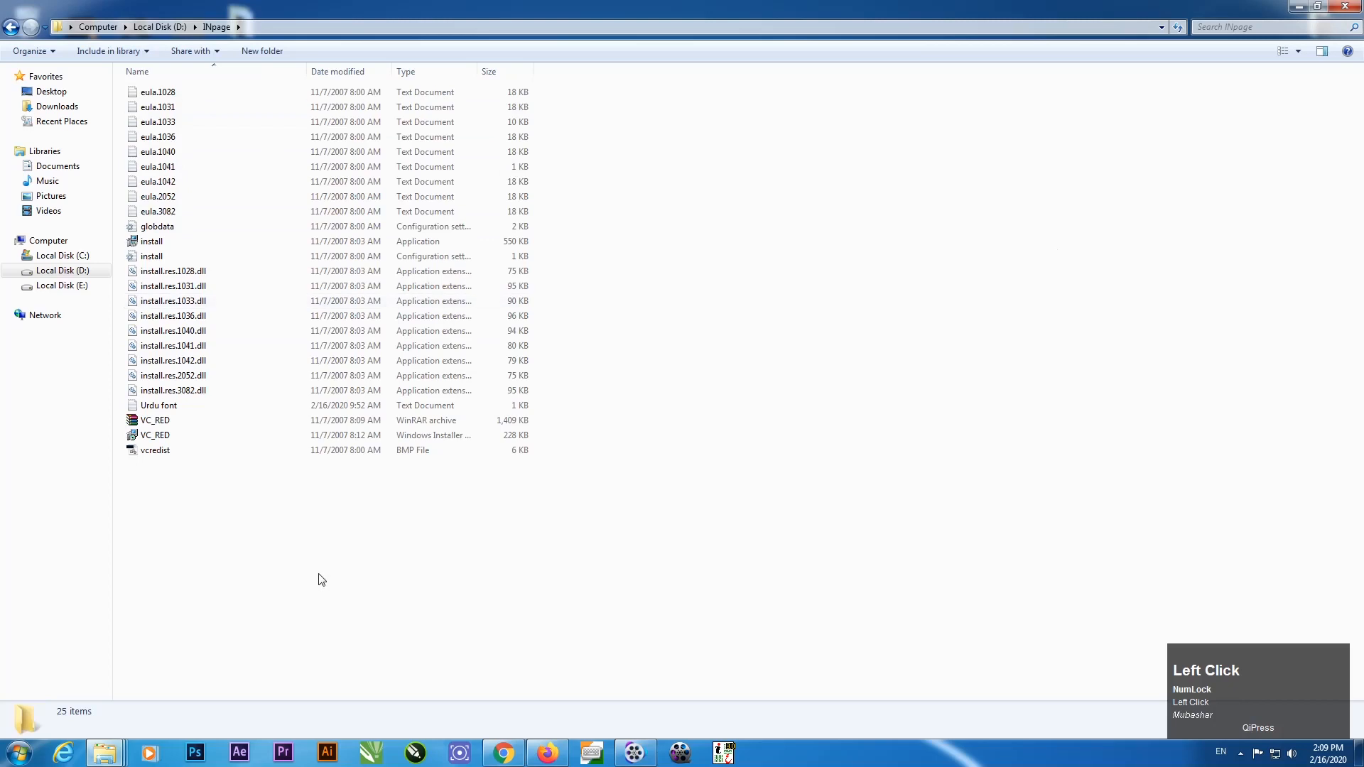
click(1301, 7)
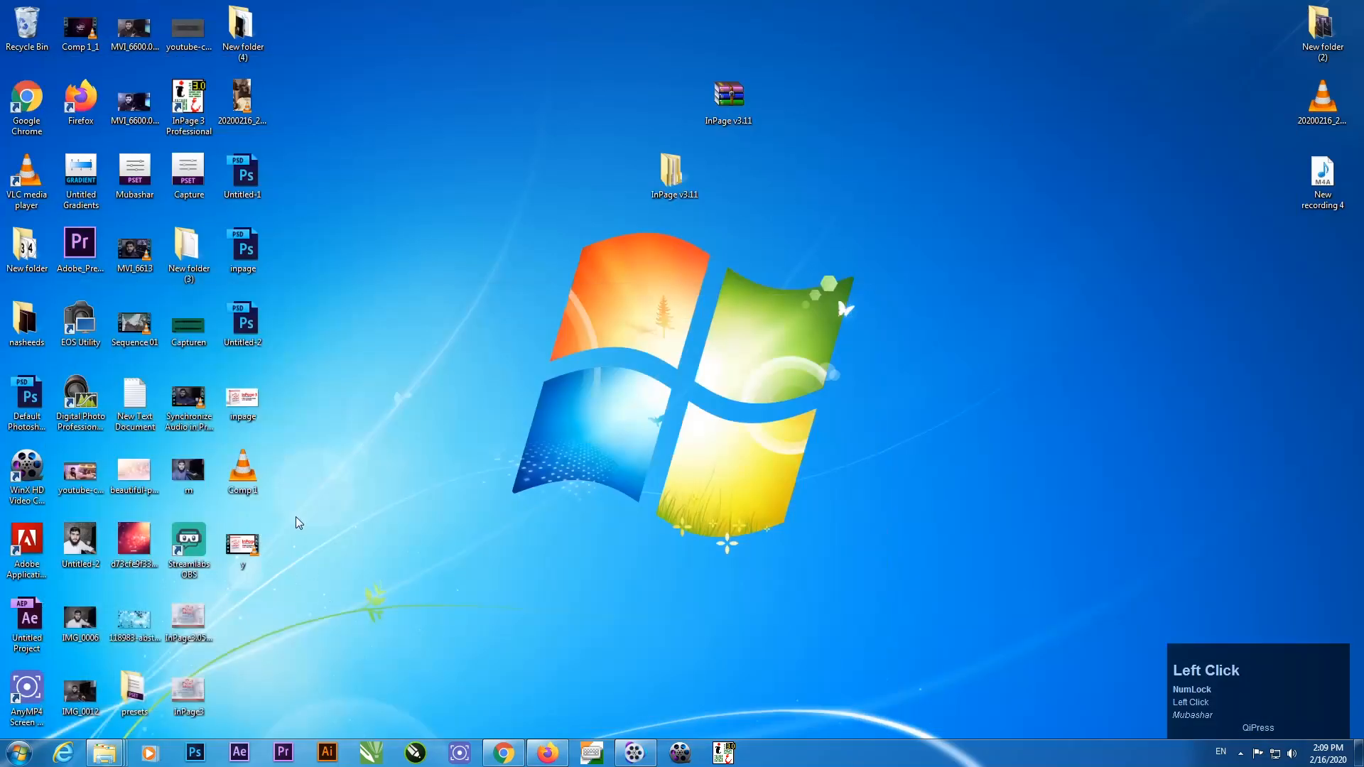